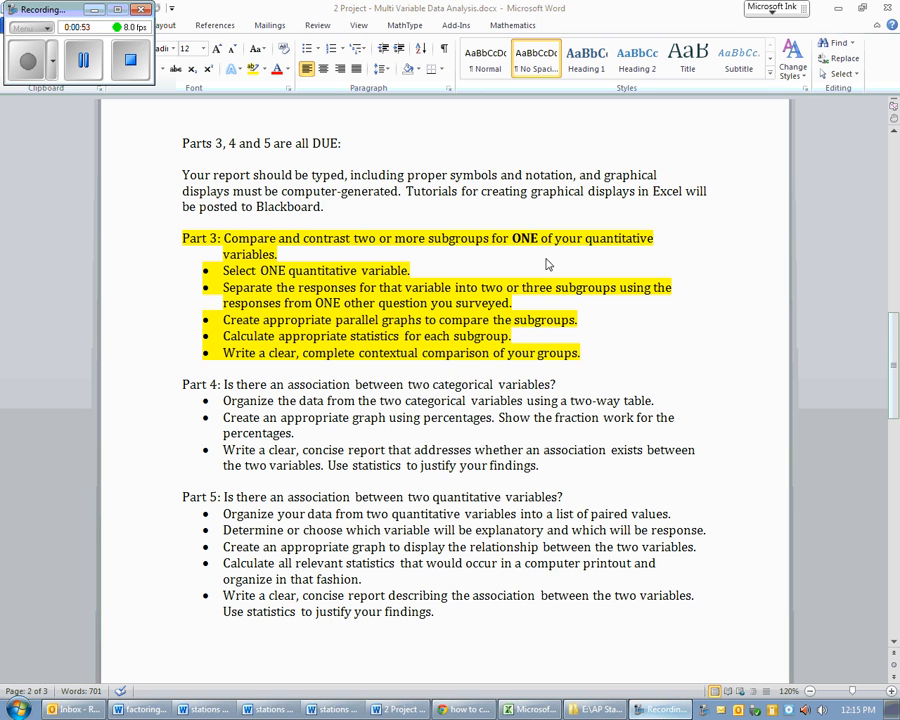
- Examine the highlighted Part 3 bullet about calculating appropriate statistics for each subgroup
left_click(281, 333)
left_click_drag(349, 336, 281, 336)
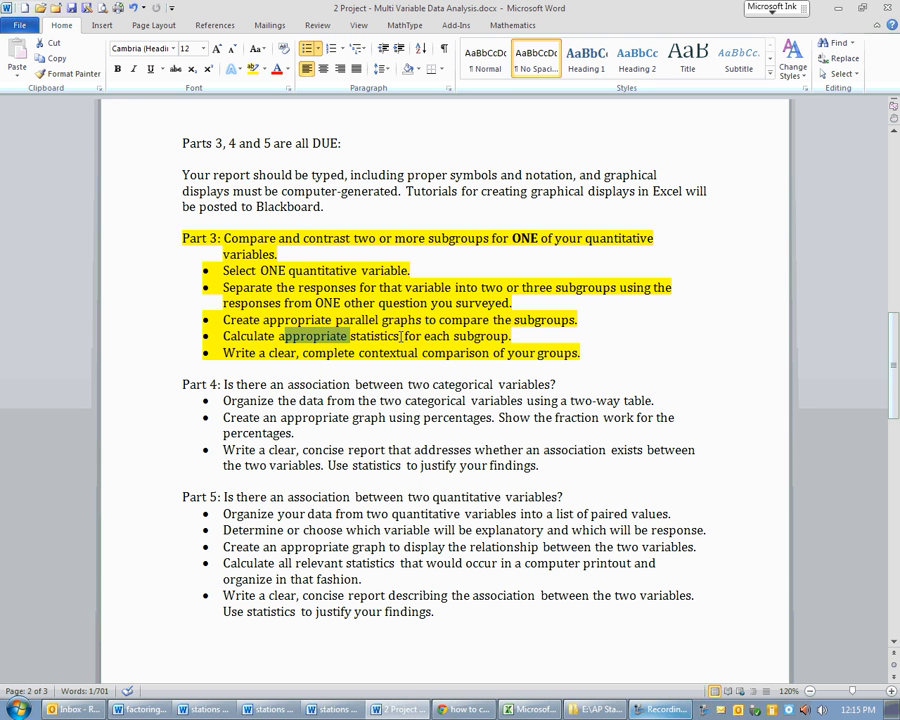
left_click(401, 336, "shift")
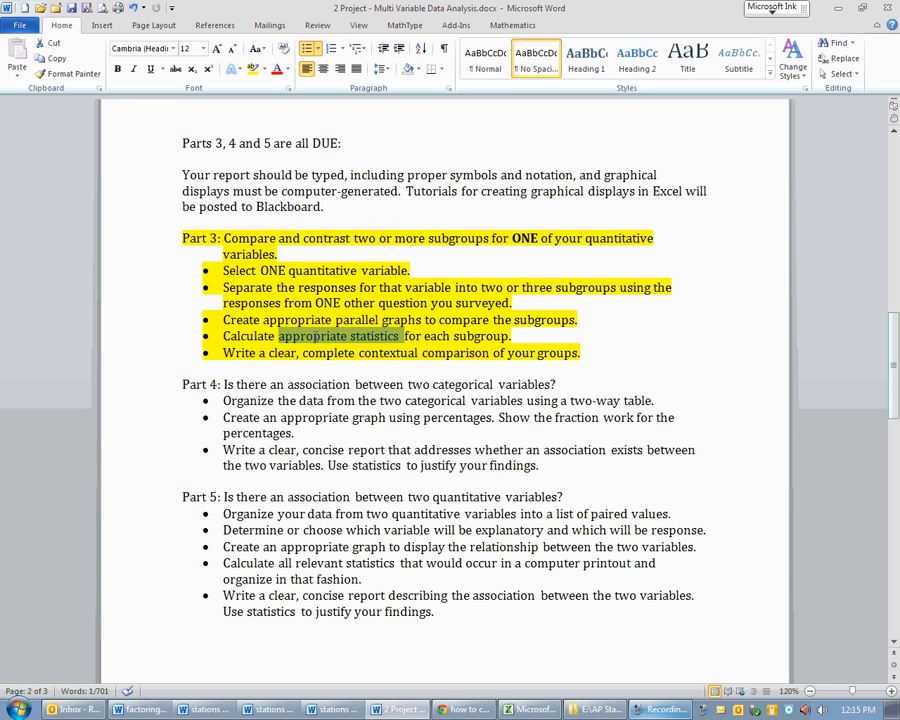
left_click(550, 353)
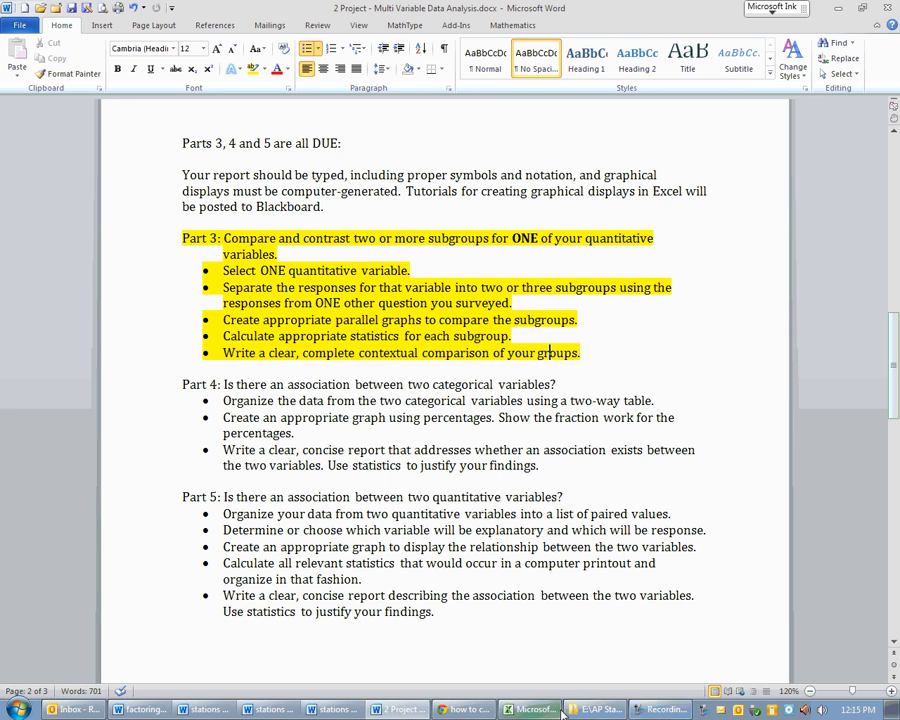
- Switch to the Excel workbook and sort the survey data by Student only, removing the #AP Classes sort level
left_click(530, 709)
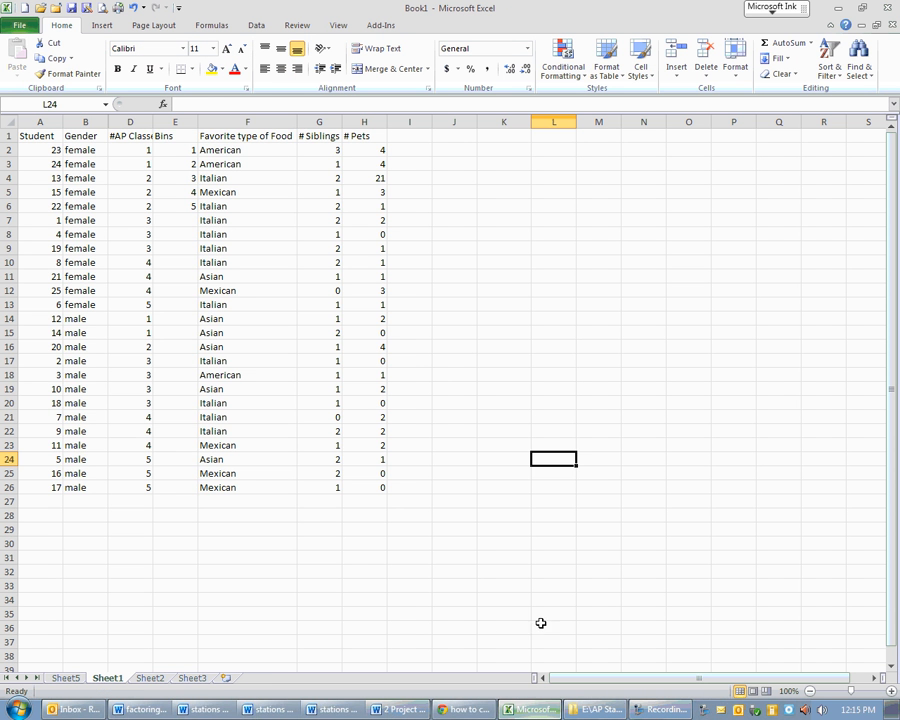
left_click_drag(40, 121, 352, 146)
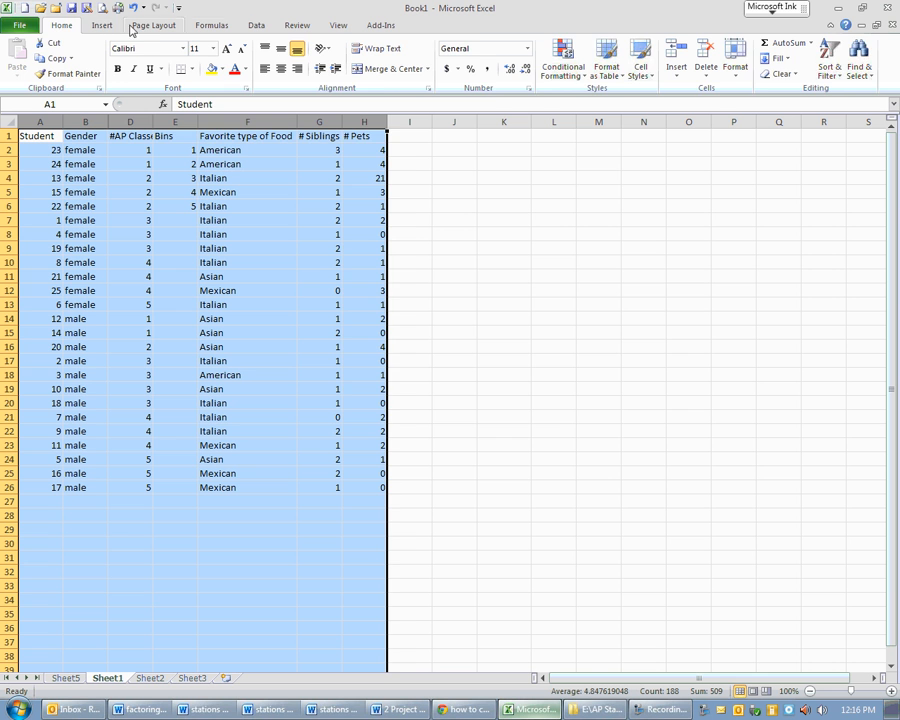
left_click(255, 26)
left_click(330, 55)
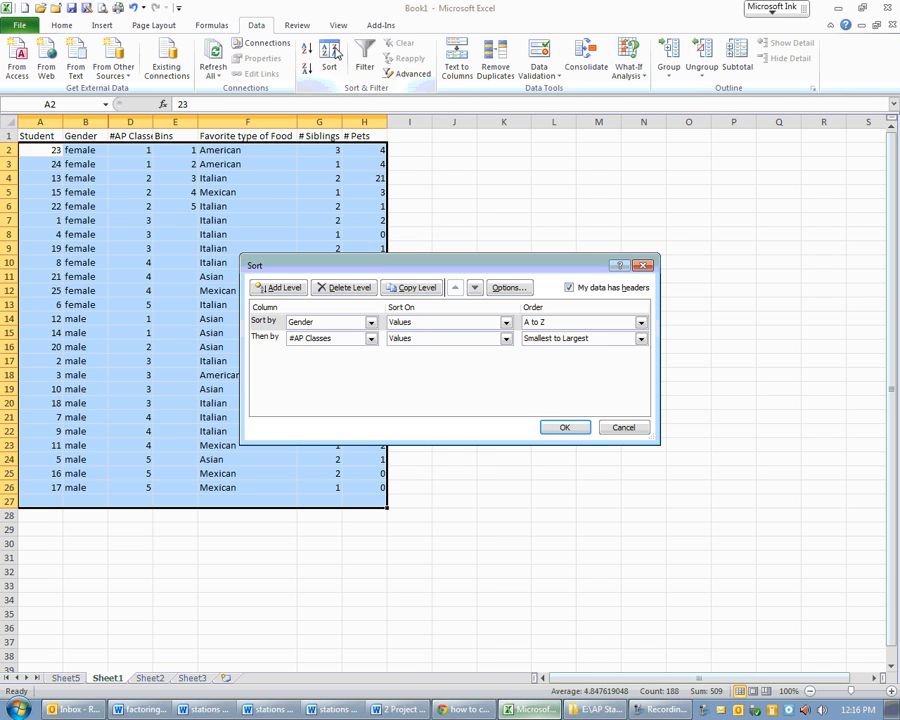
left_click(270, 337)
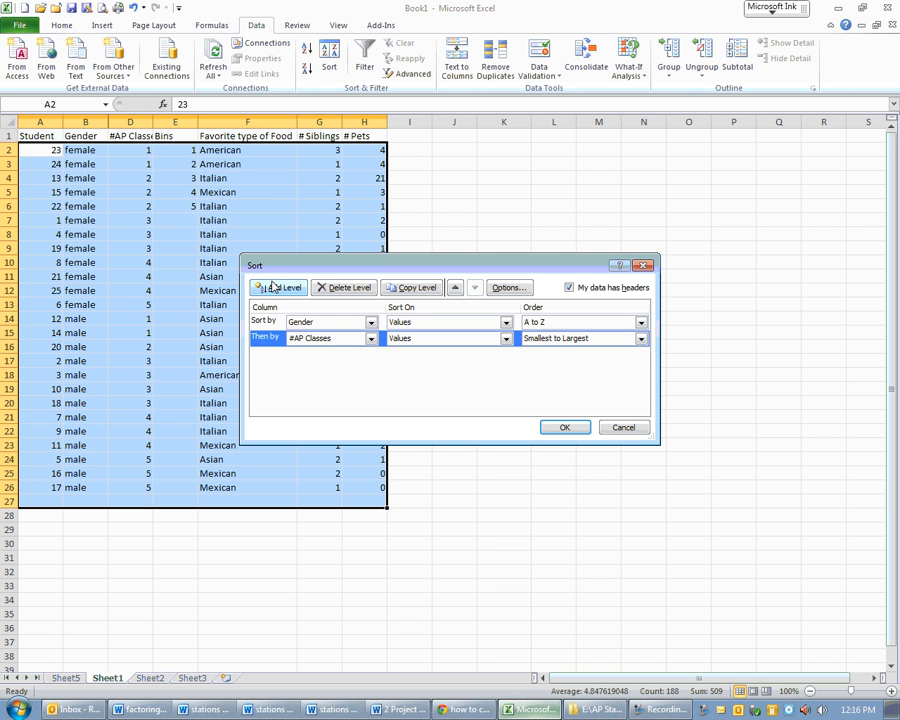
left_click(331, 287)
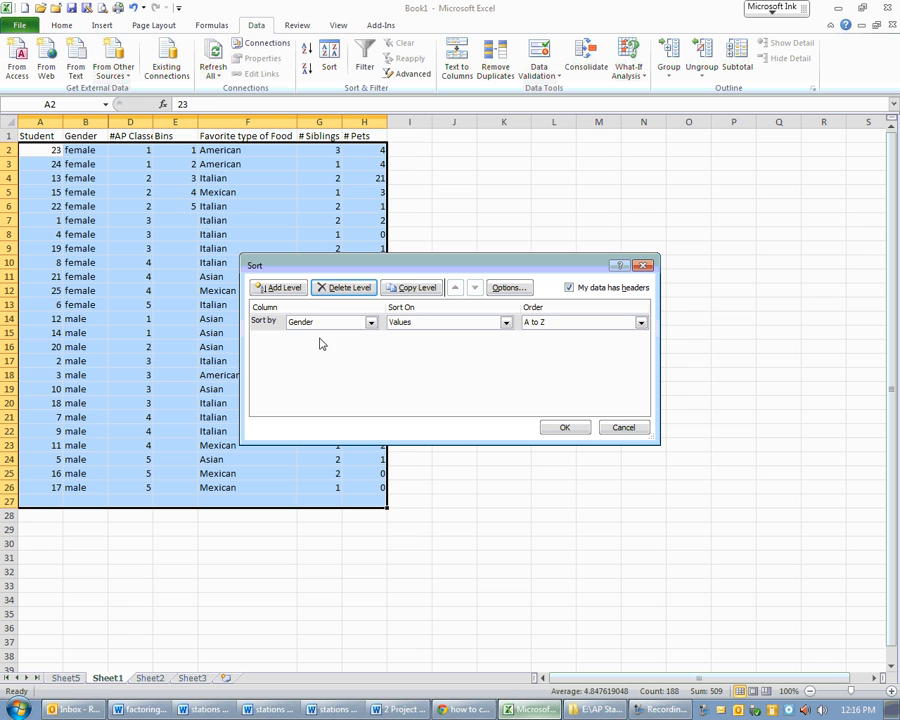
left_click(370, 322)
left_click(312, 333)
left_click(562, 427)
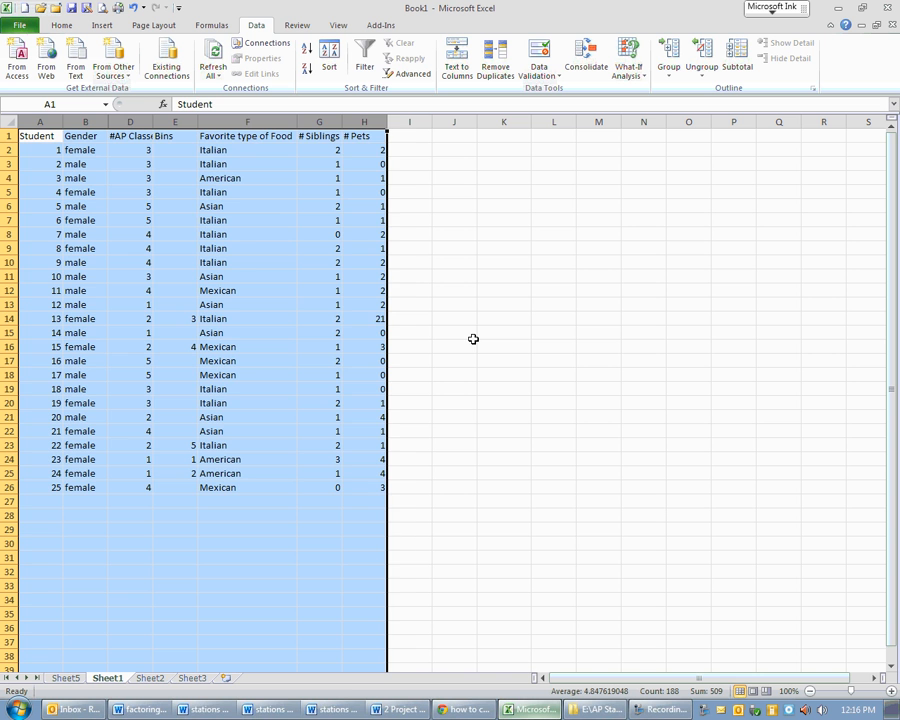
left_click(326, 514)
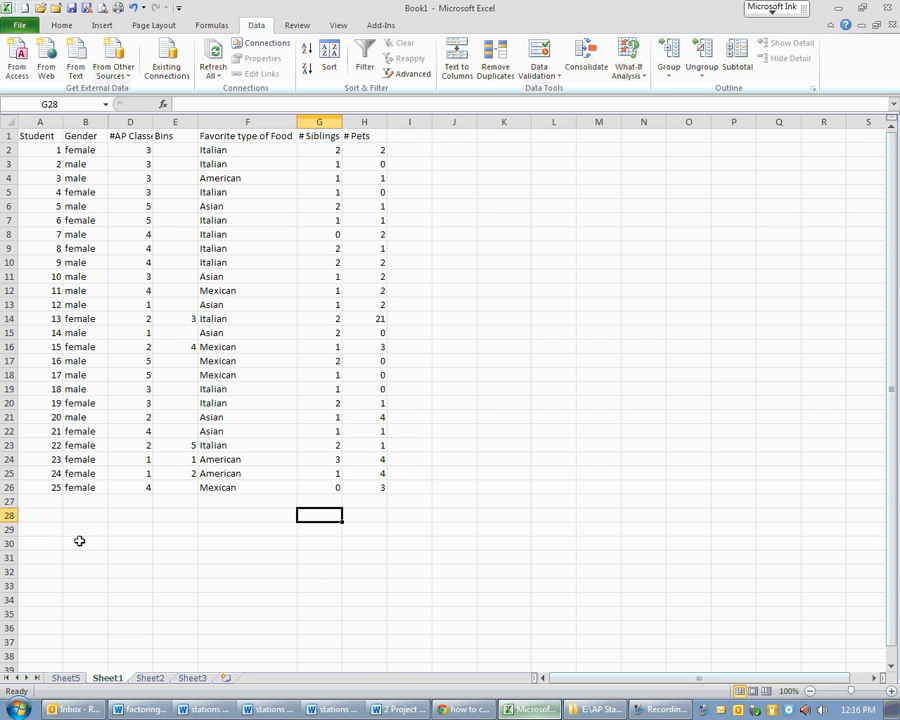
- Delete the Bins column from the survey data on Sheet1
left_click(172, 121)
right_click(172, 121)
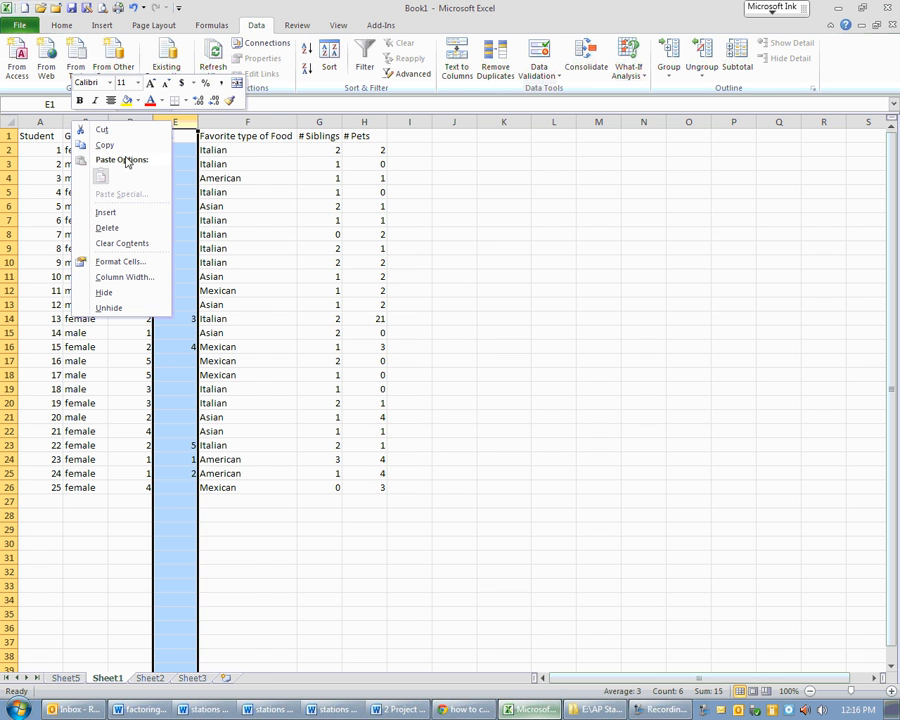
left_click(133, 229)
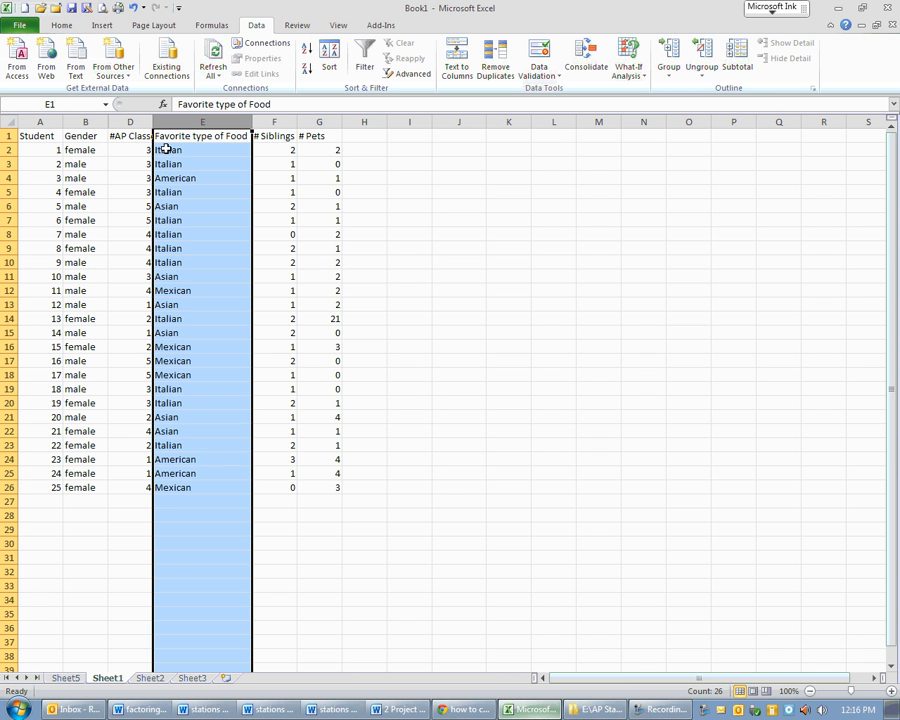
left_click(451, 217)
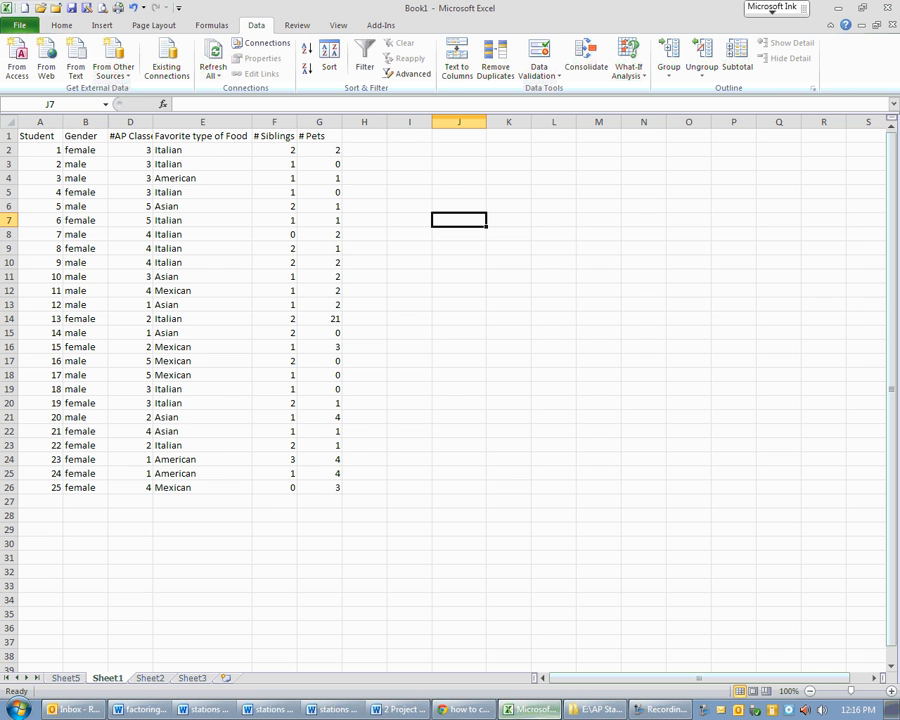
- Review the Word instruction on selecting one quantitative variable, and examine the #AP Classes and Gender data in Excel
left_click(401, 710)
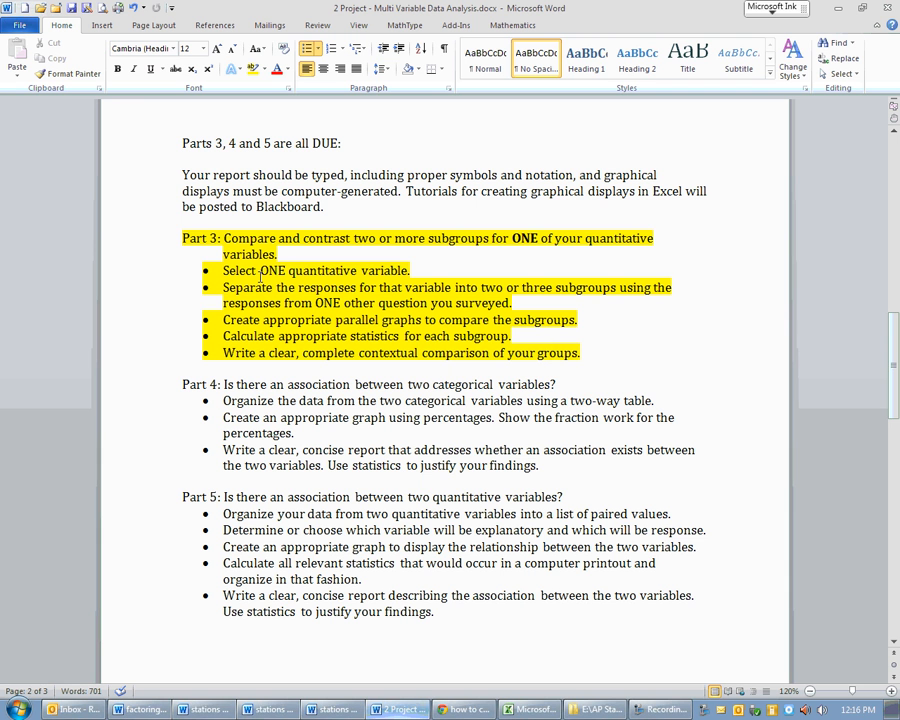
left_click_drag(223, 270, 390, 281)
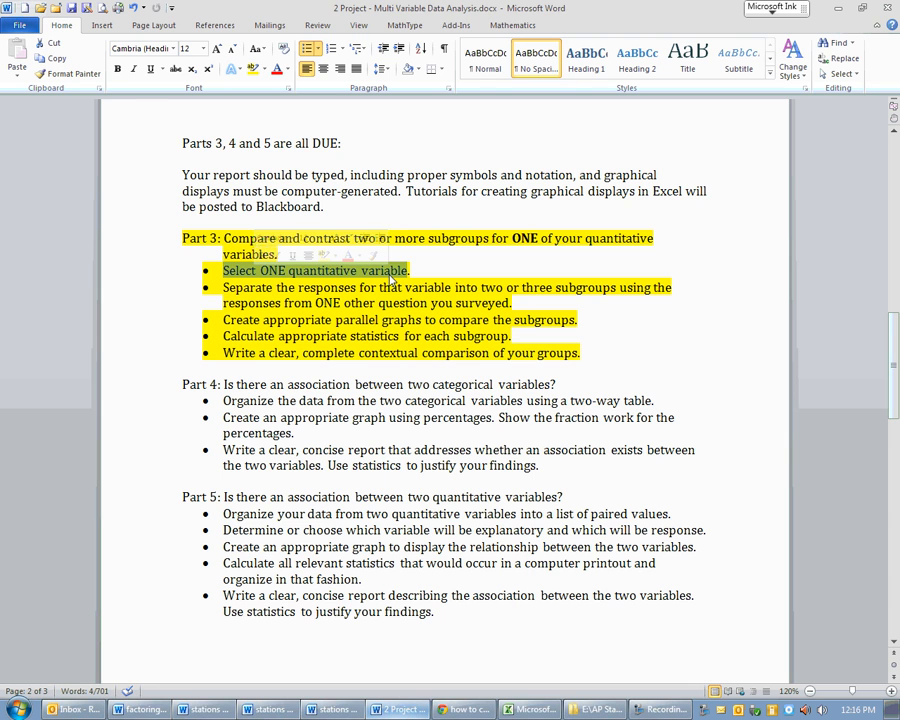
key("alt+Tab")
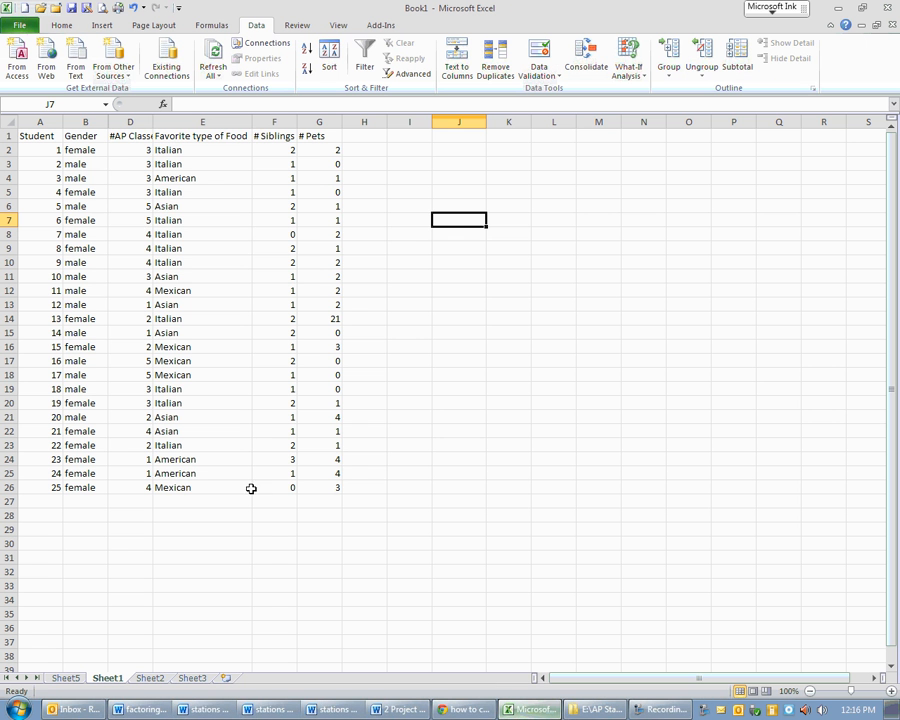
left_click_drag(125, 148, 134, 477)
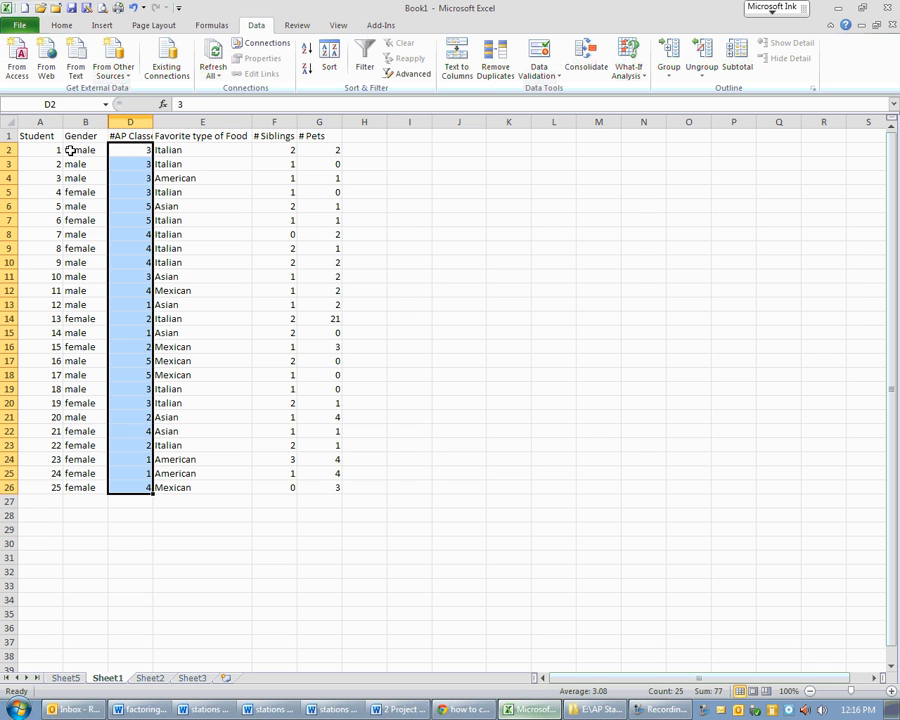
left_click_drag(71, 149, 68, 470)
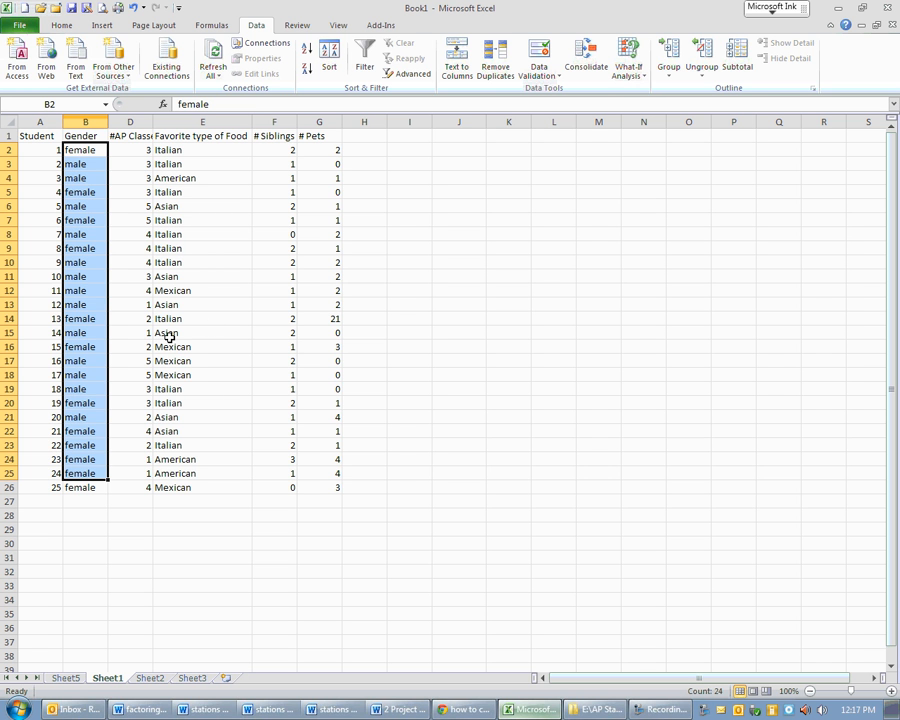
- Enable the Analysis ToolPak add-in through the Excel options
left_click(100, 25)
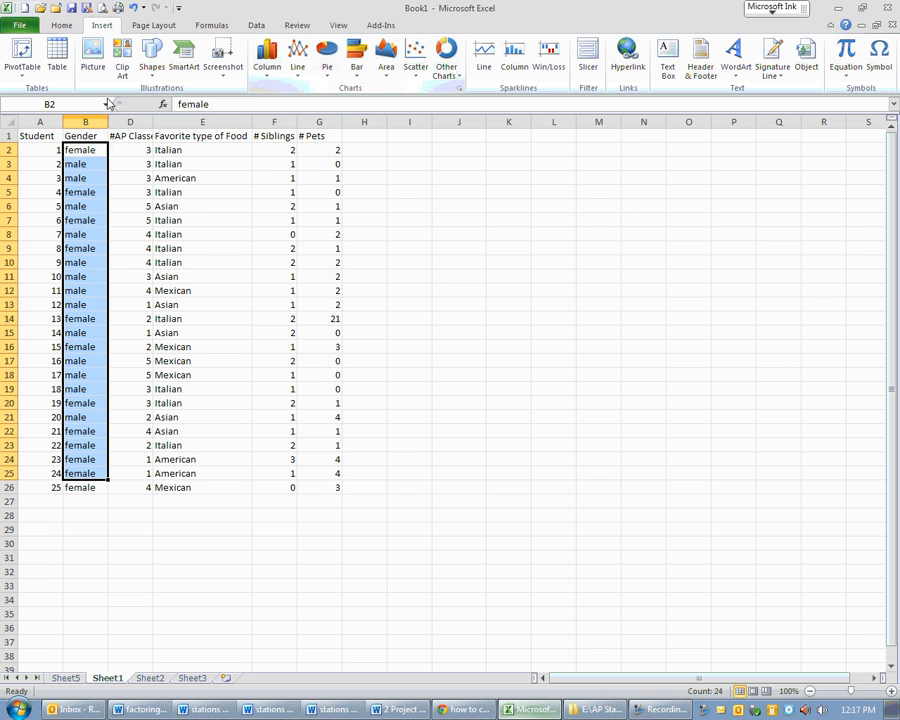
left_click(18, 26)
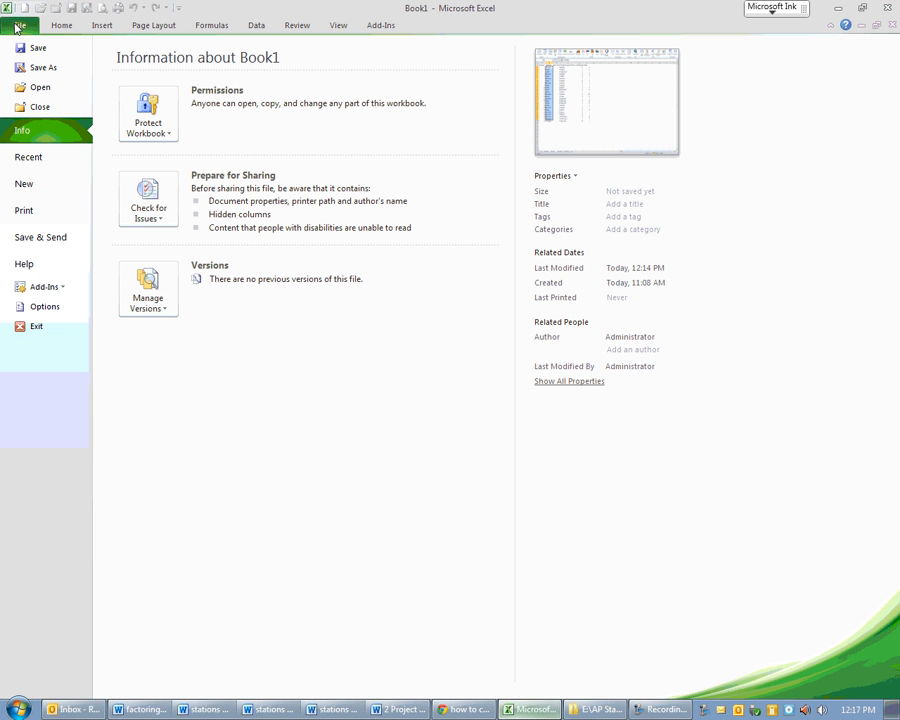
left_click(42, 307)
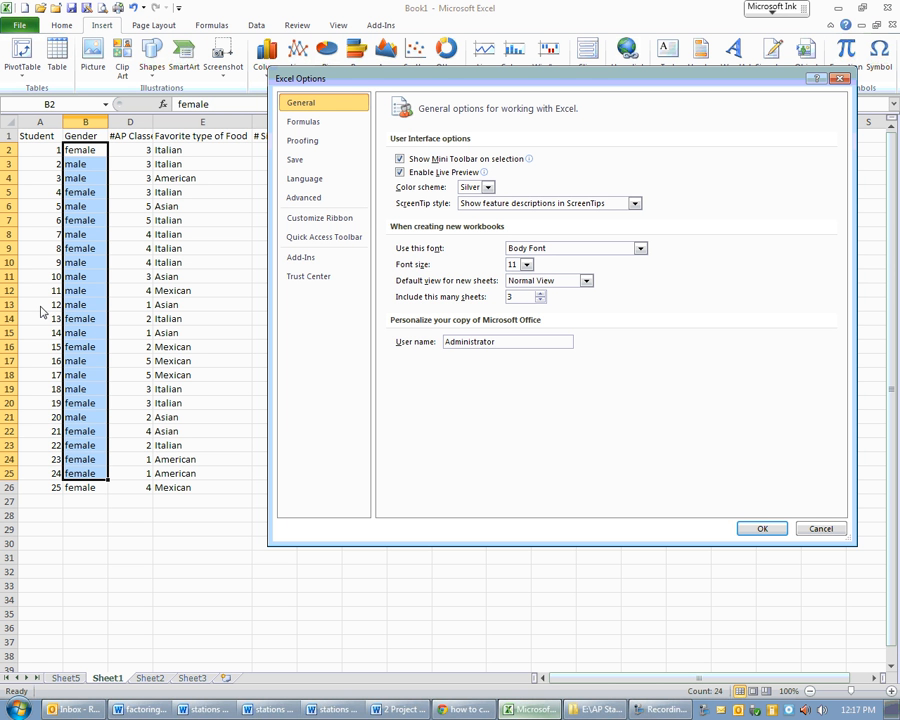
left_click(321, 262)
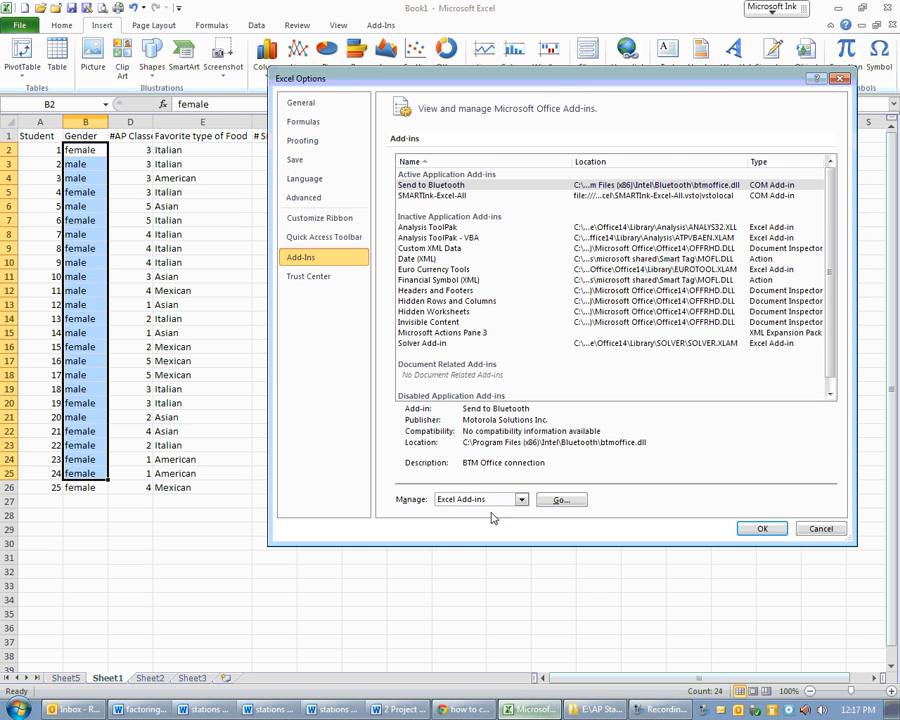
left_click(561, 500)
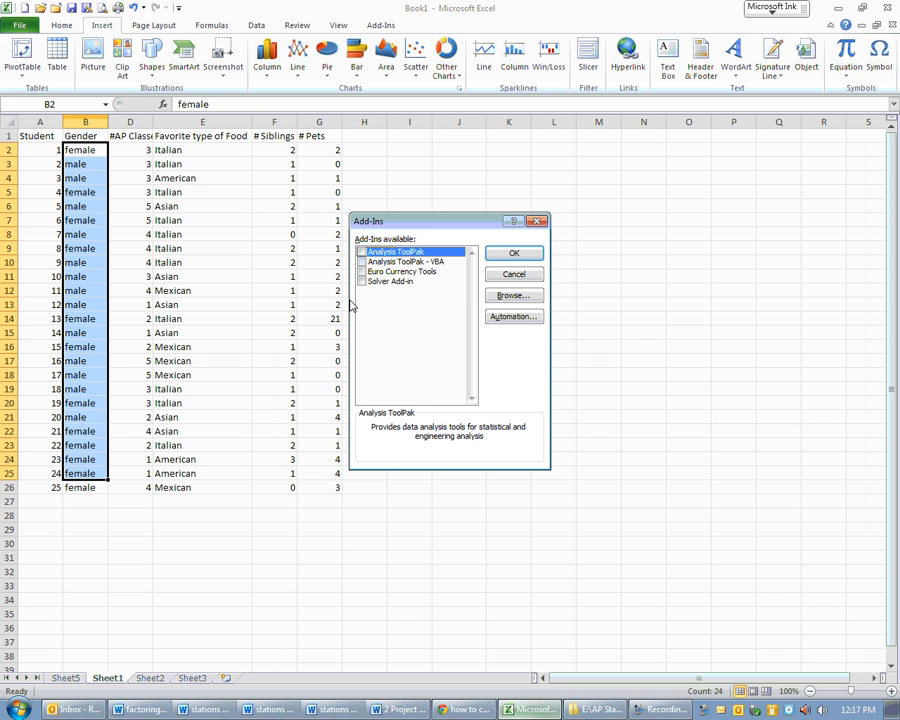
left_click(361, 252)
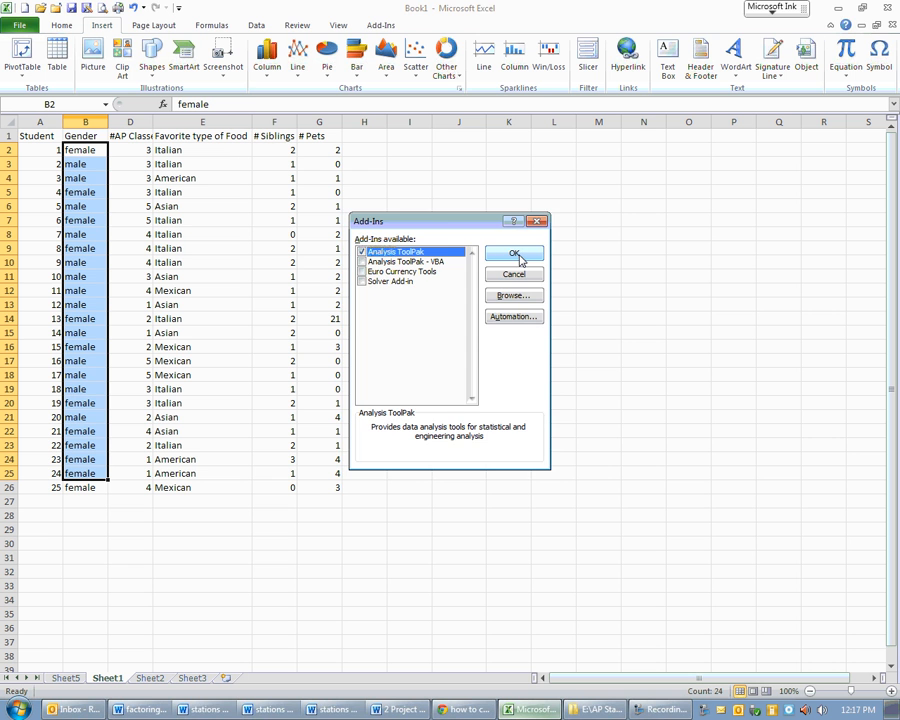
left_click(515, 255)
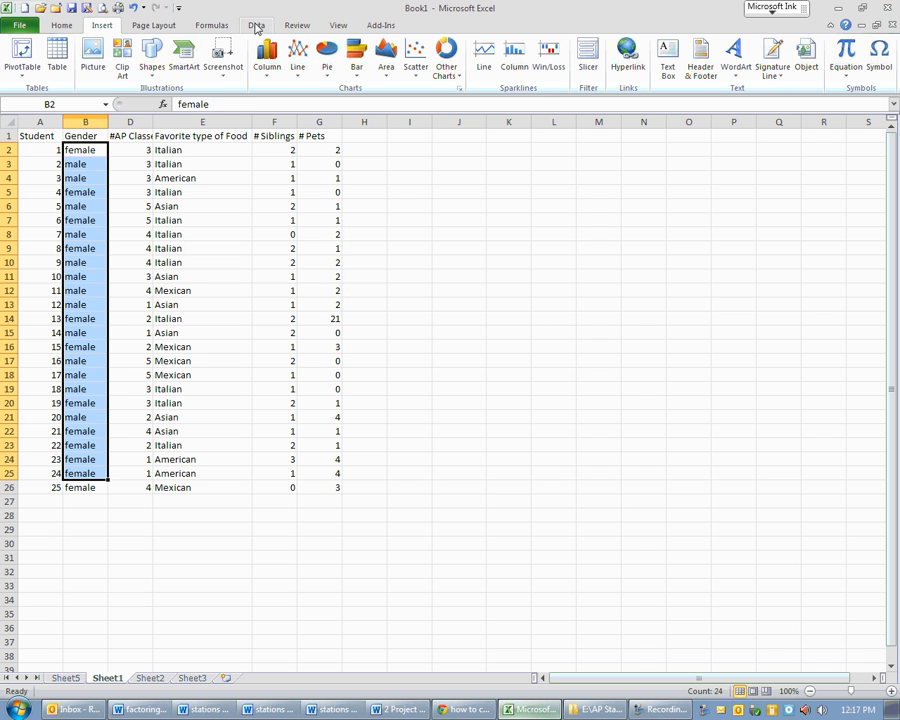
- Check the Data Analysis tools for Histogram and close the list without running a tool
left_click(257, 27)
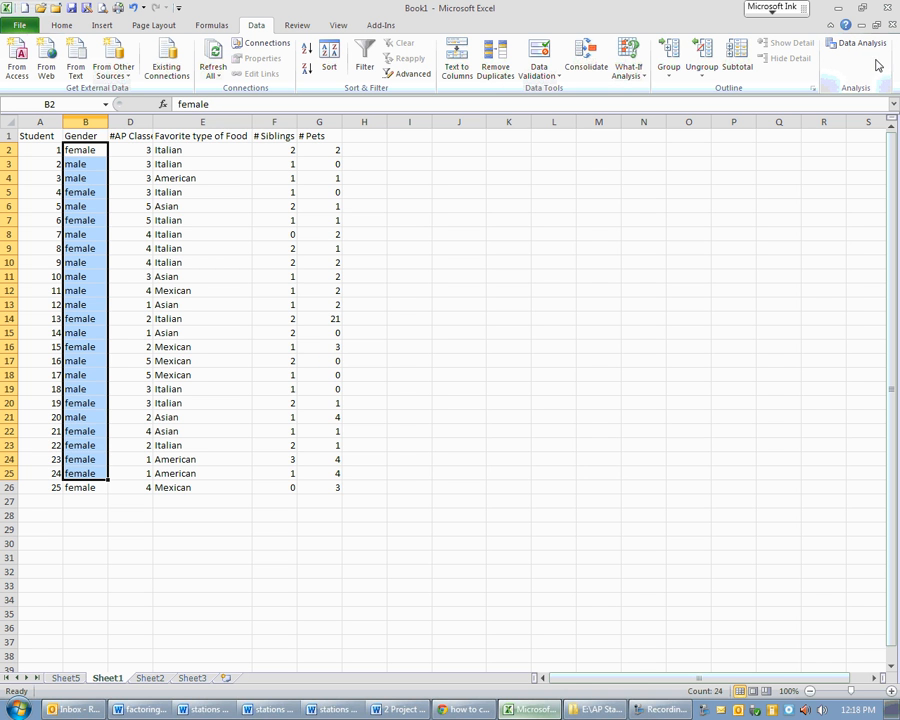
left_click(850, 43)
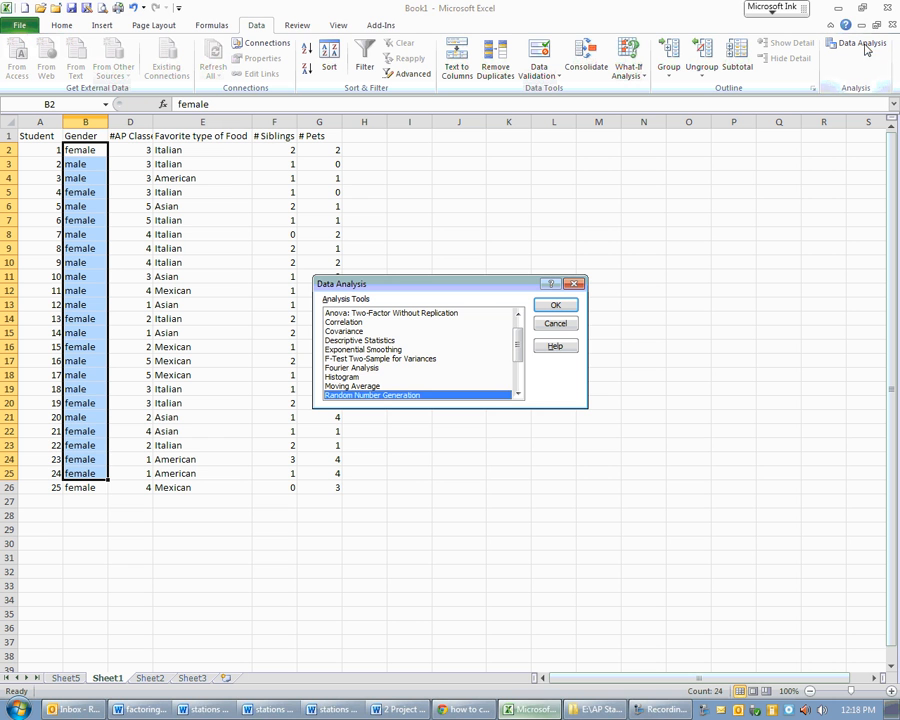
left_click(344, 379)
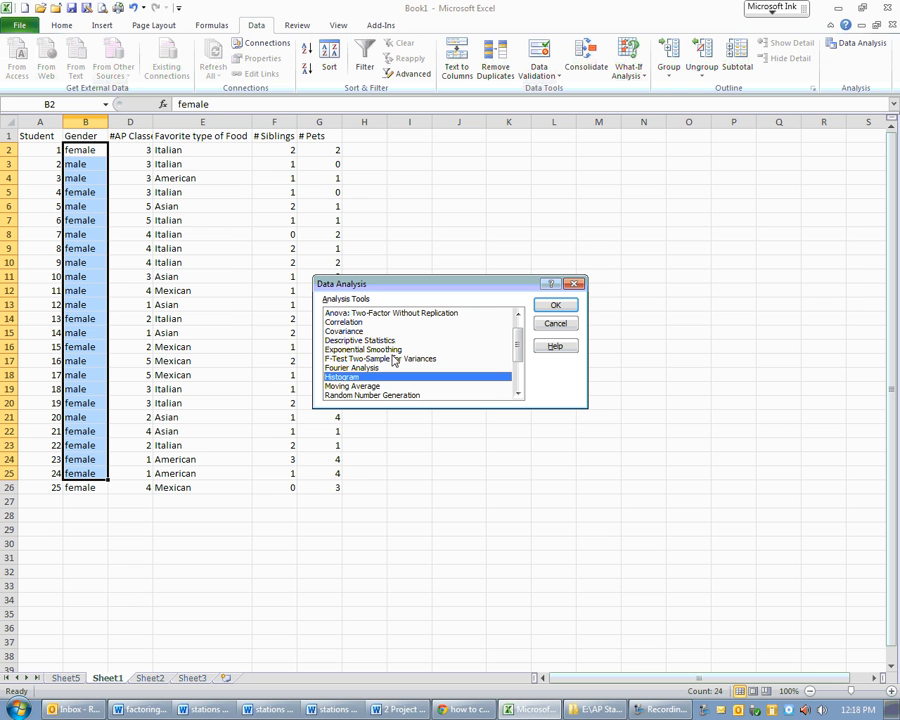
left_click(556, 324)
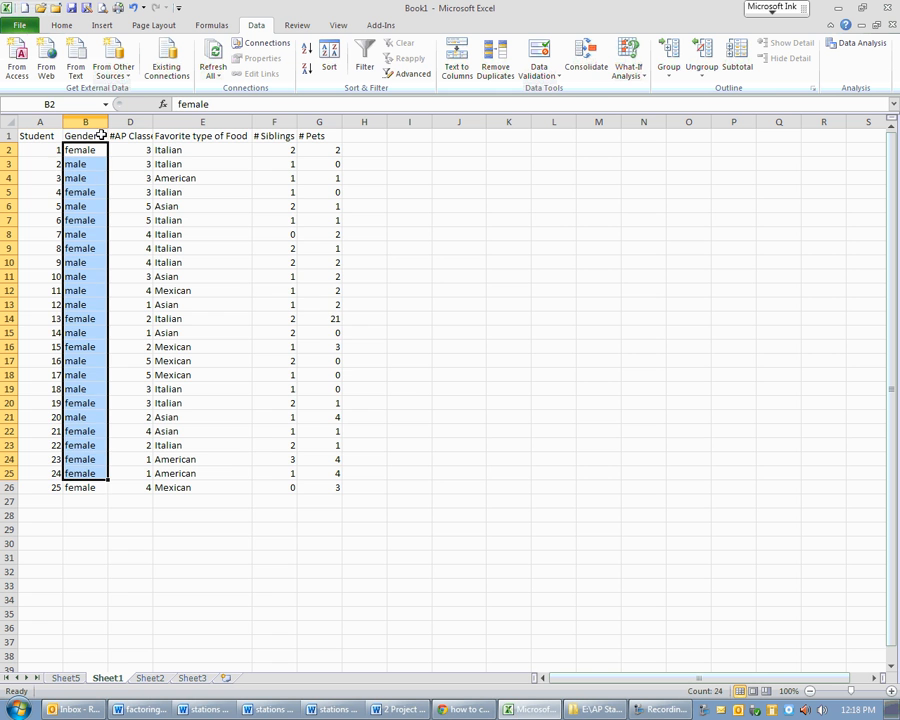
- Sort the survey data in columns A through G by Gender A to Z, then by #AP Classes smallest to largest
left_click_drag(40, 121, 337, 148)
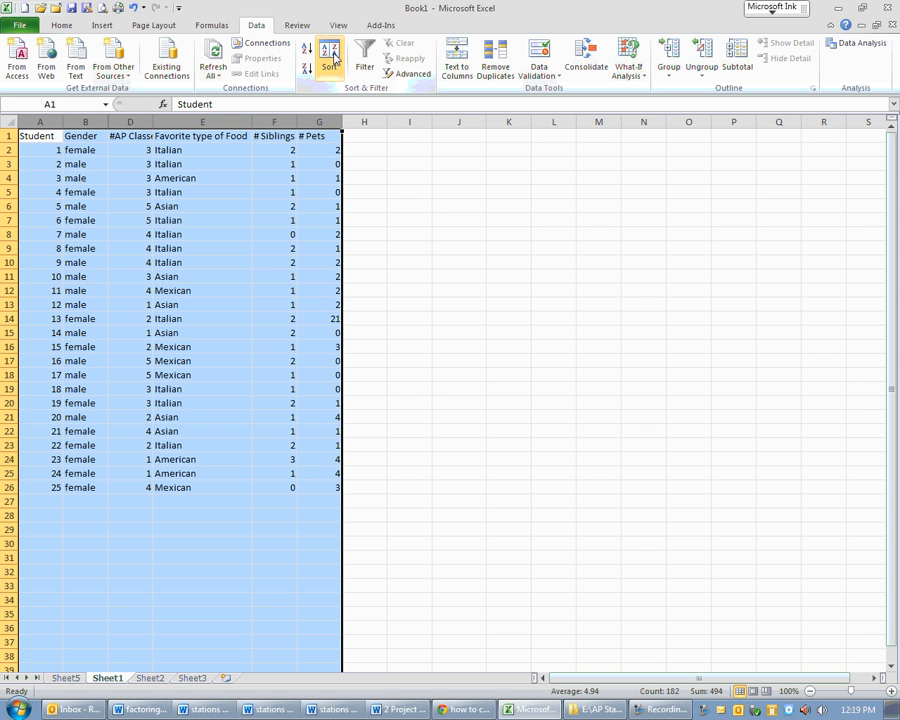
left_click(331, 57)
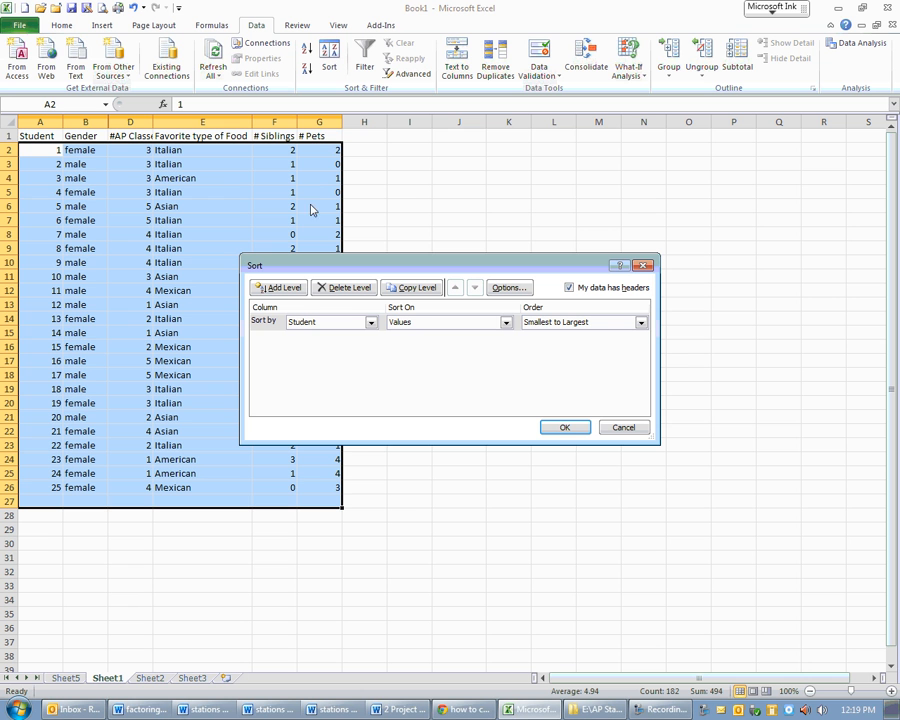
left_click(371, 323)
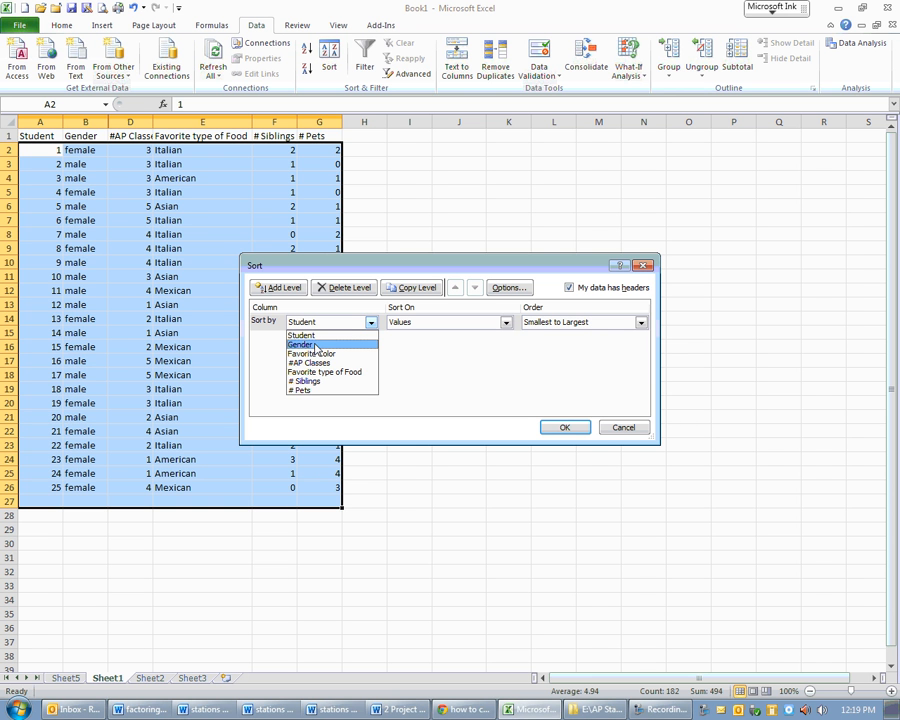
left_click(316, 346)
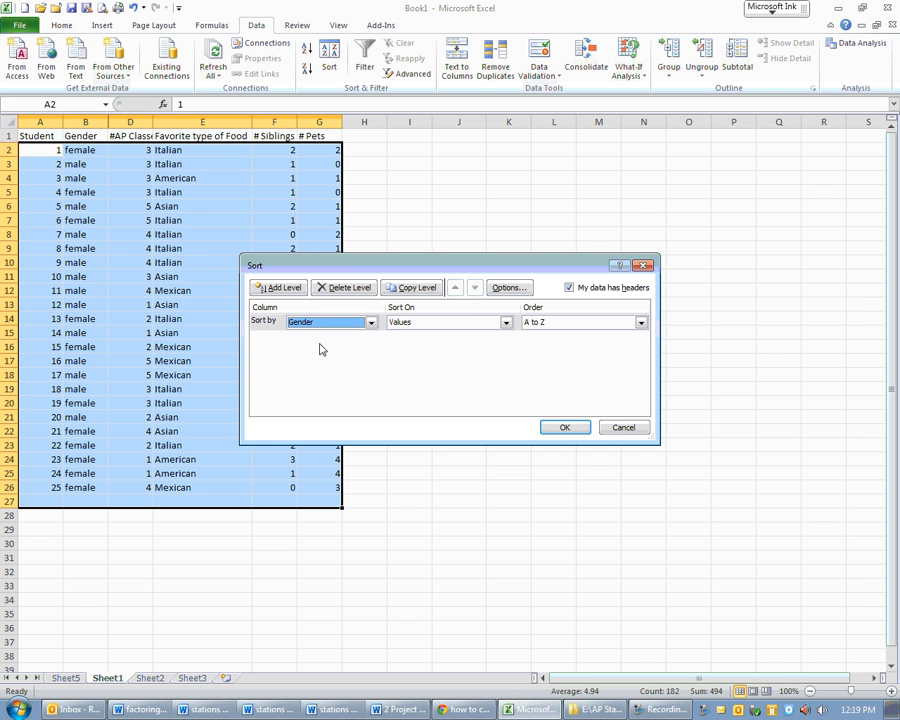
left_click(284, 289)
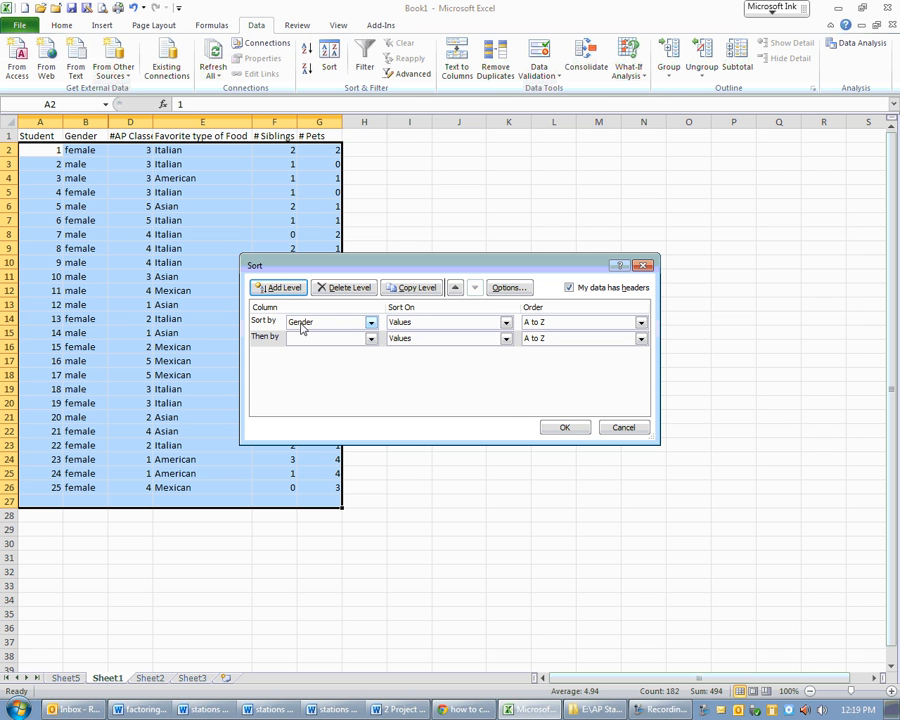
left_click(371, 339)
left_click(345, 374)
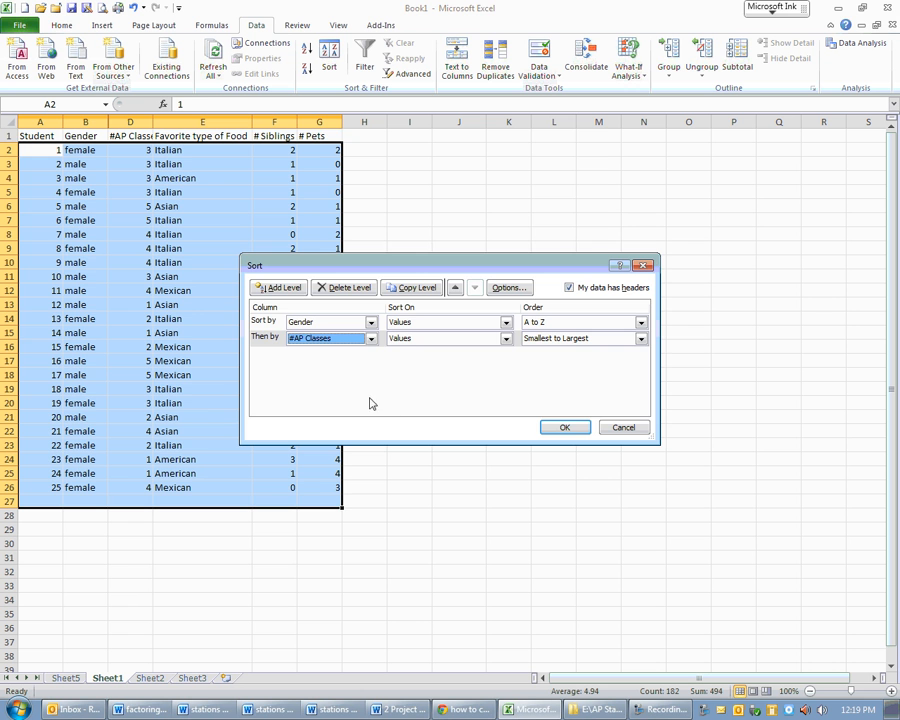
left_click(566, 428)
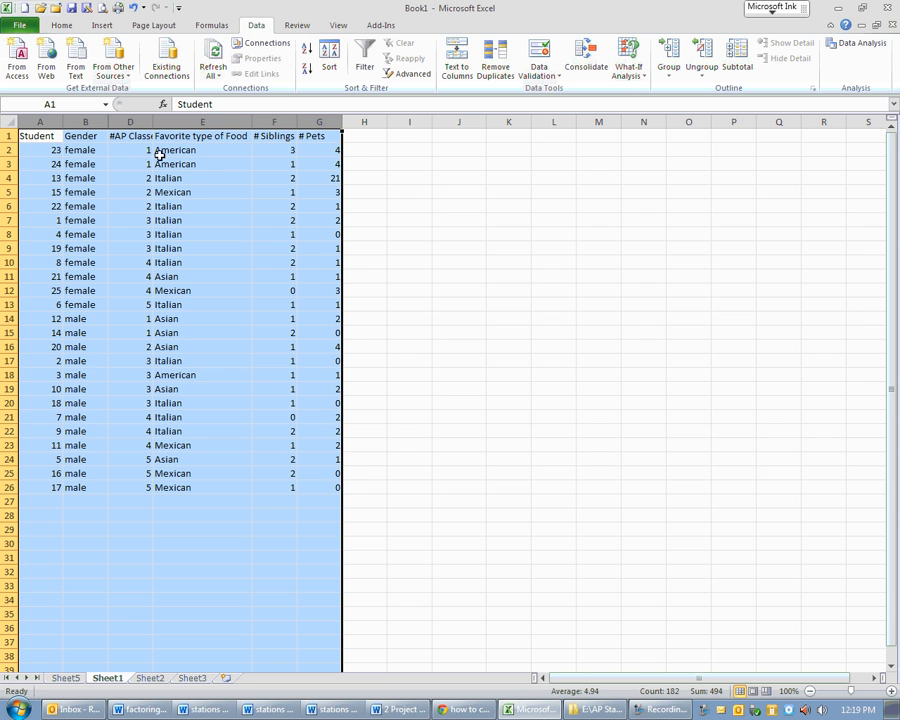
- Review the female and male groups and their #AP Classes values in the sorted data
left_click(81, 150)
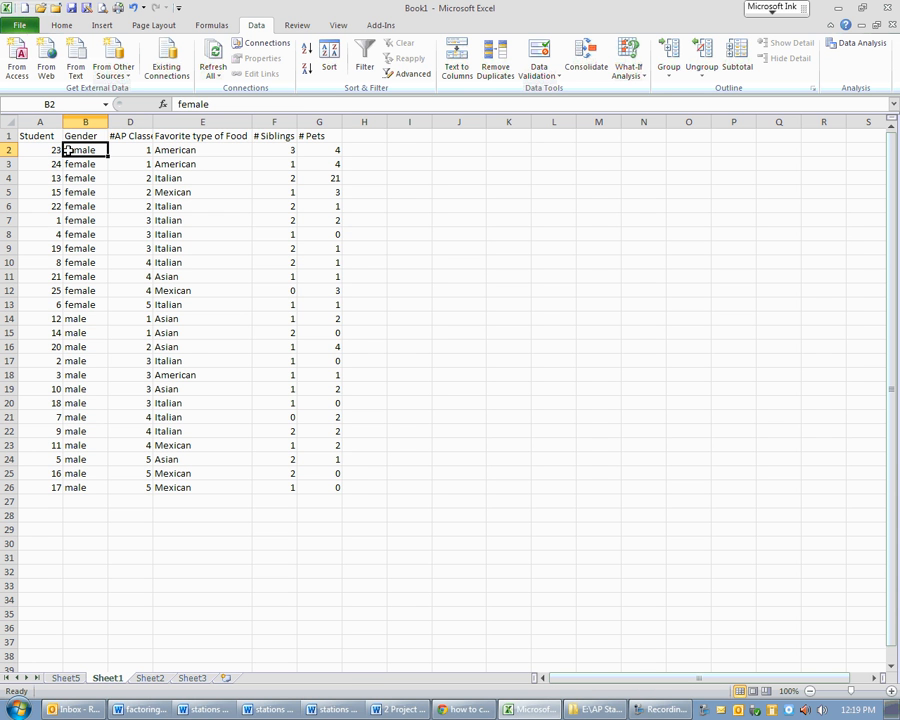
left_click_drag(81, 150, 112, 500)
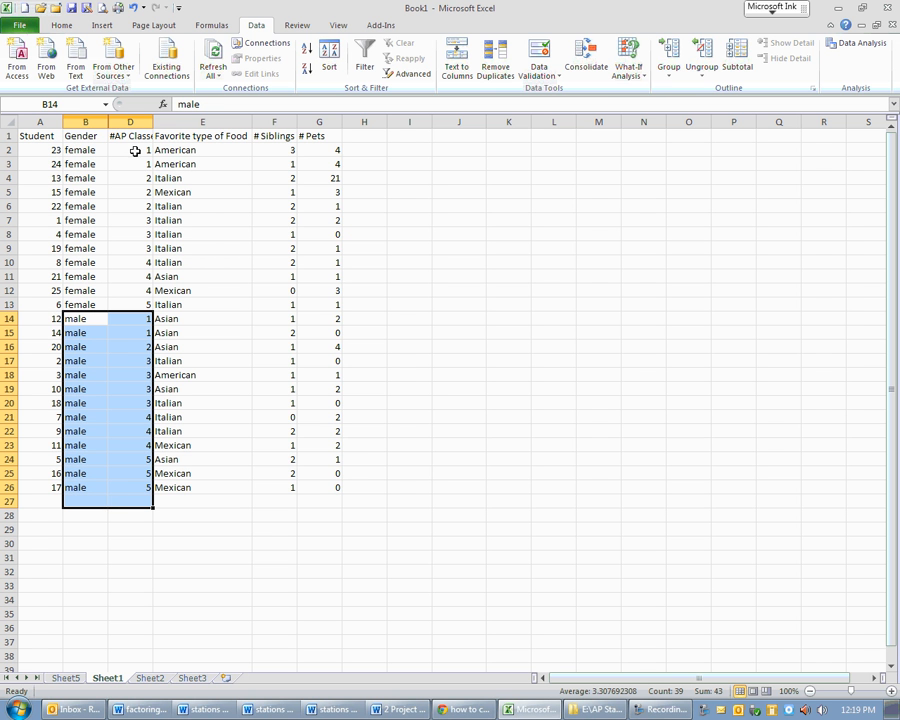
left_click_drag(136, 149, 153, 483)
left_click(458, 303)
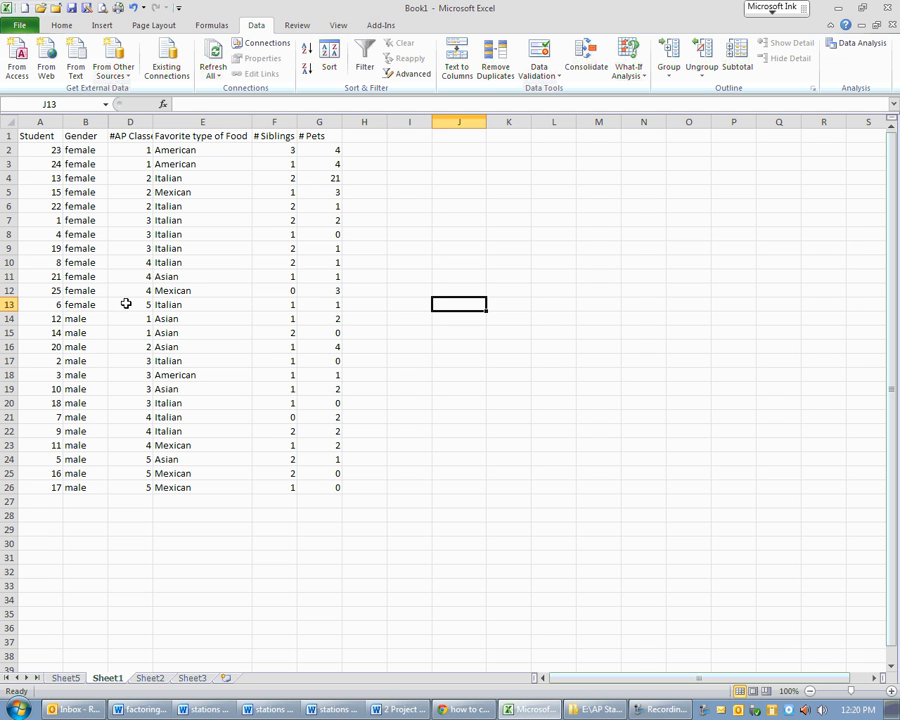
- Insert a column before Favorite type of Food and give it the heading Bin
right_click(165, 117)
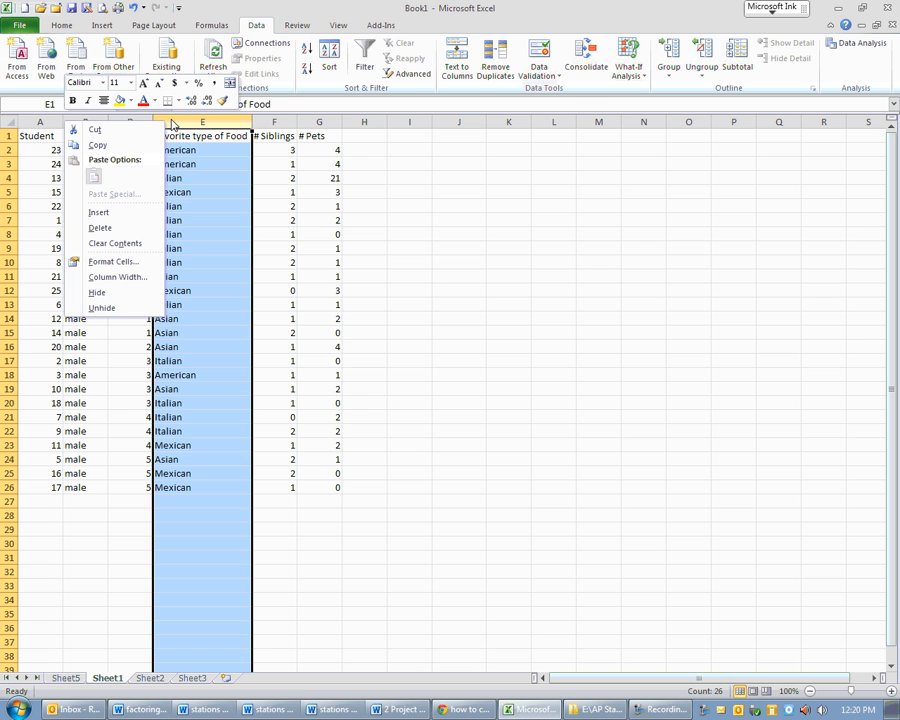
left_click(110, 212)
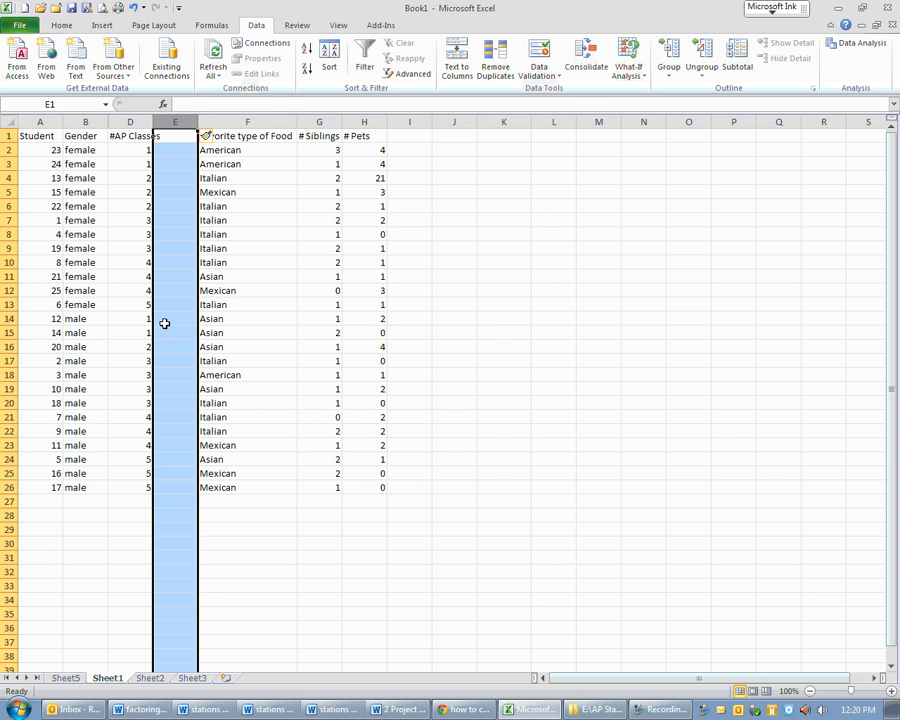
left_click(176, 135)
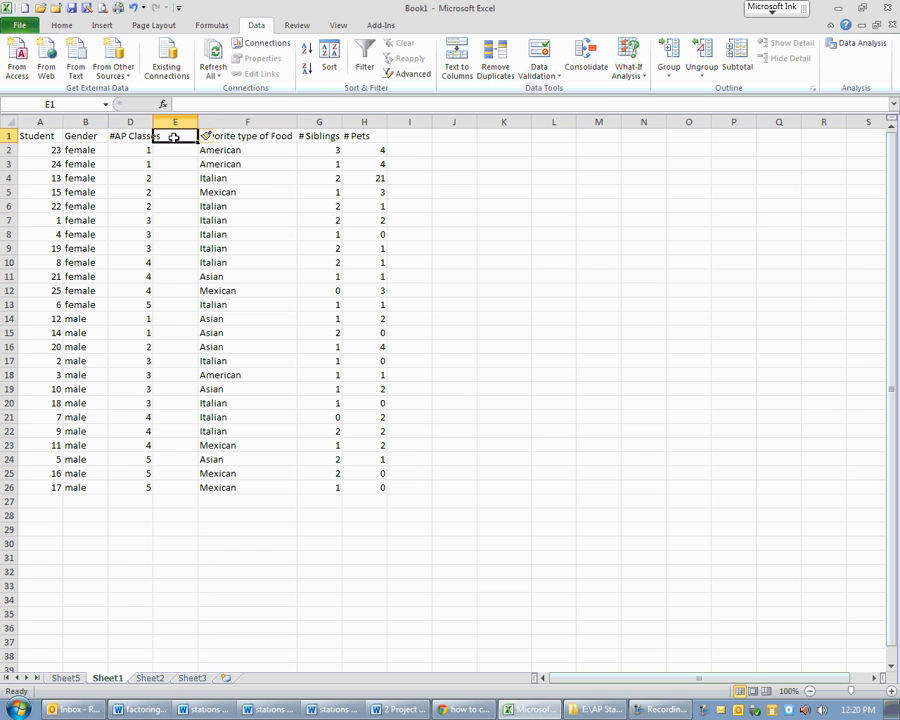
type("Bin")
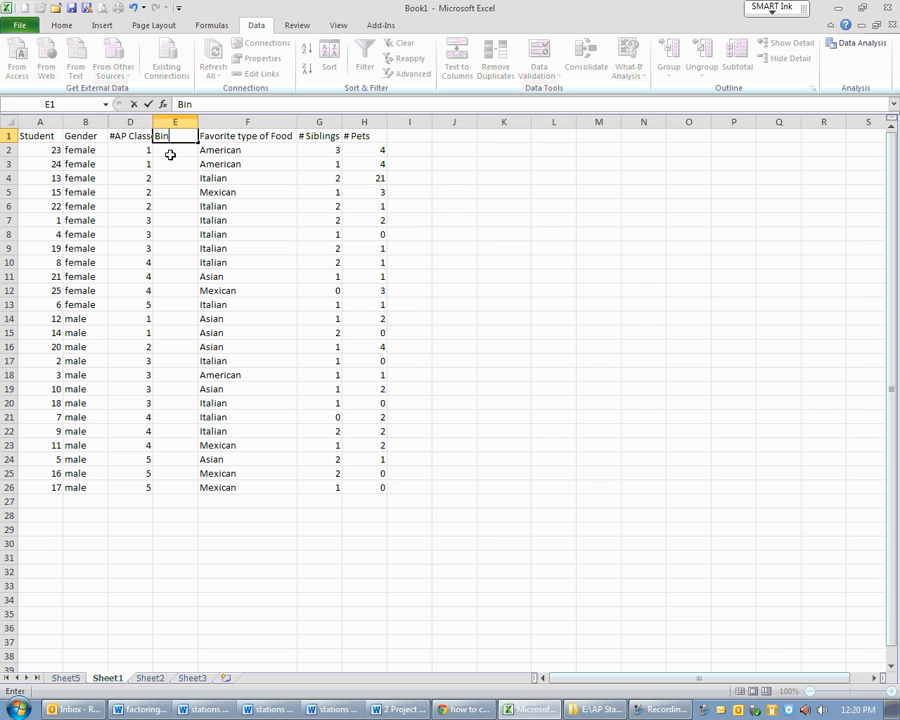
- Enter the bin values 1, 2, 3, 4 and 5 in cells E2 through E6 under the Bin heading
left_click(179, 150)
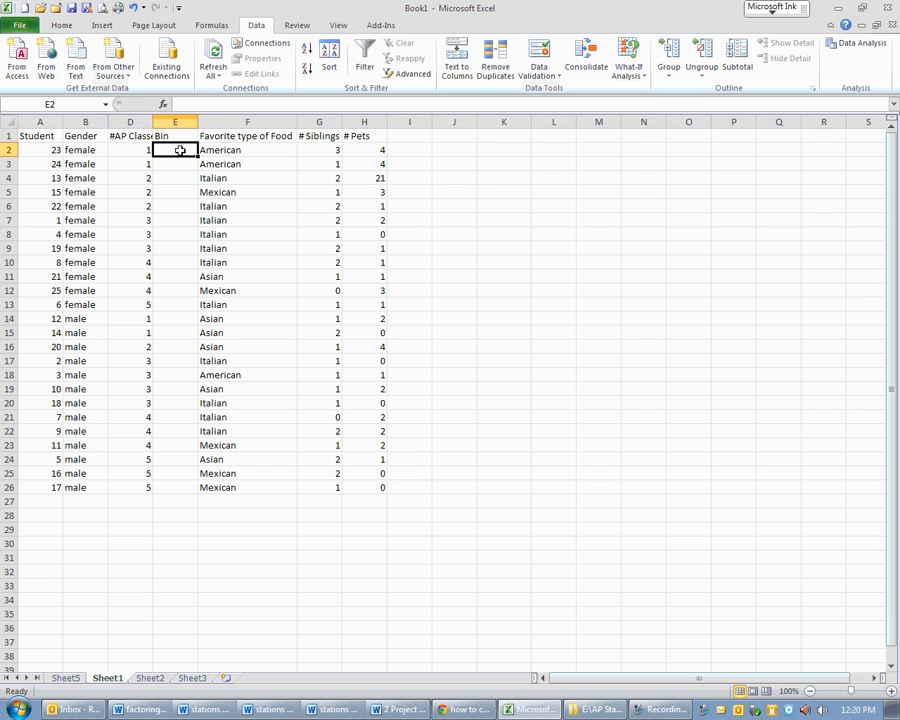
type("1")
key("Return")
type("2")
key("Return")
type("3")
key("Return")
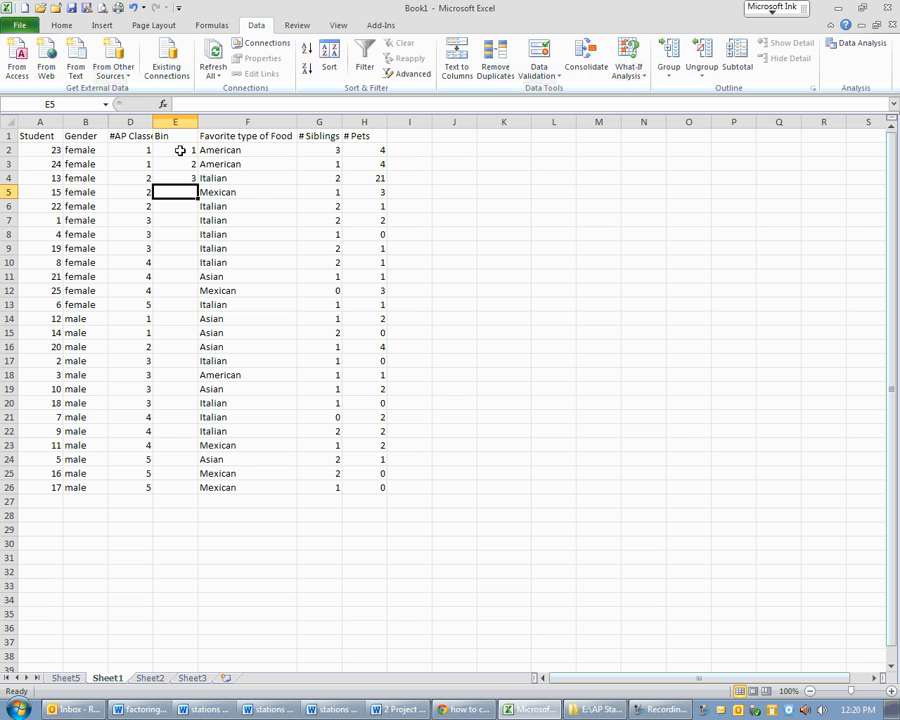
type("4")
key("Return")
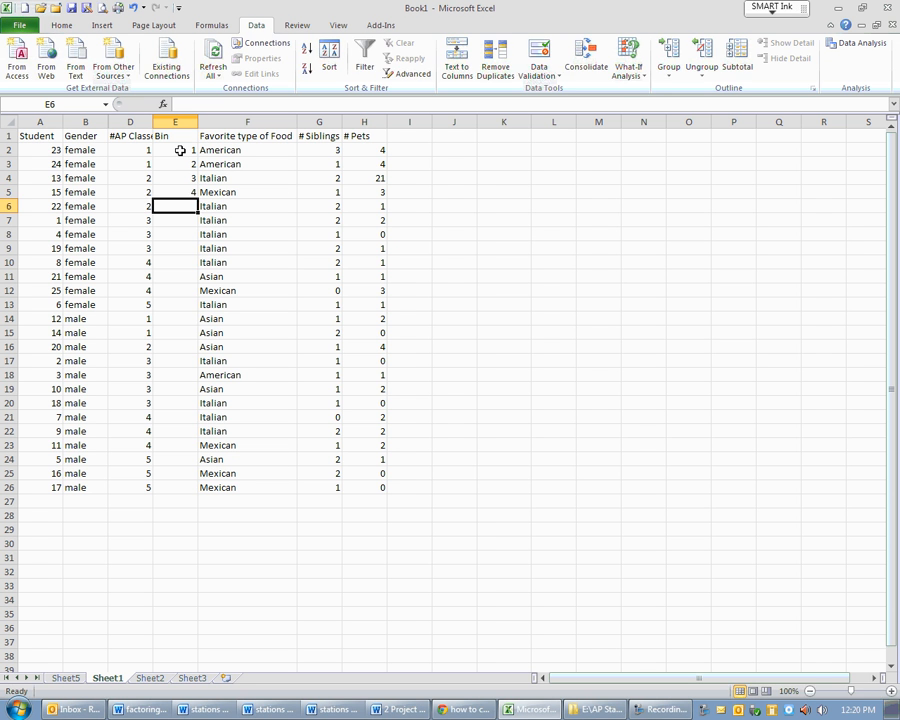
type("5")
key("Return")
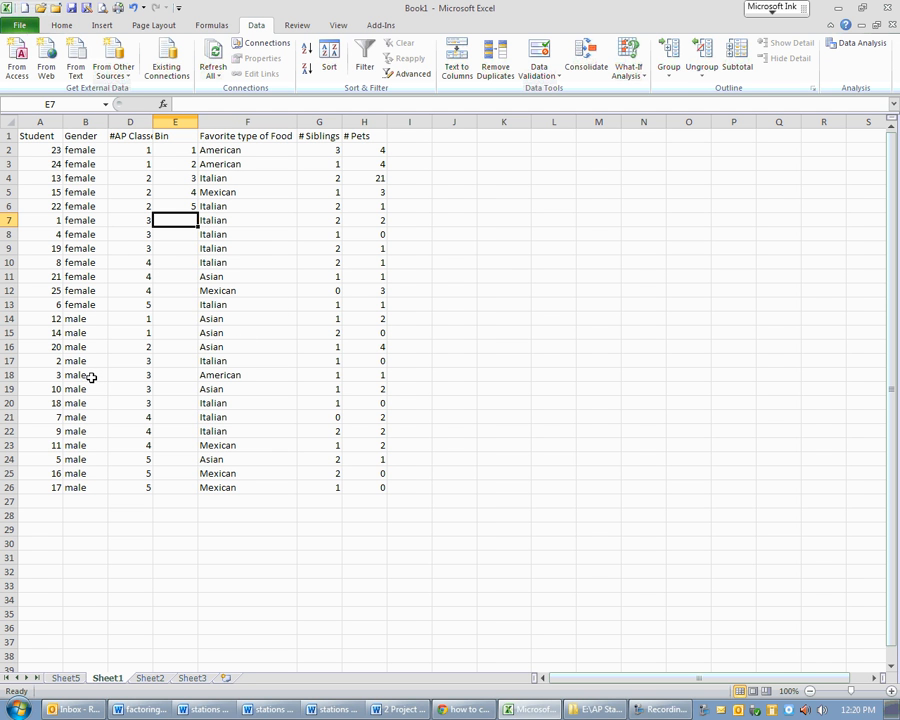
left_click(517, 249)
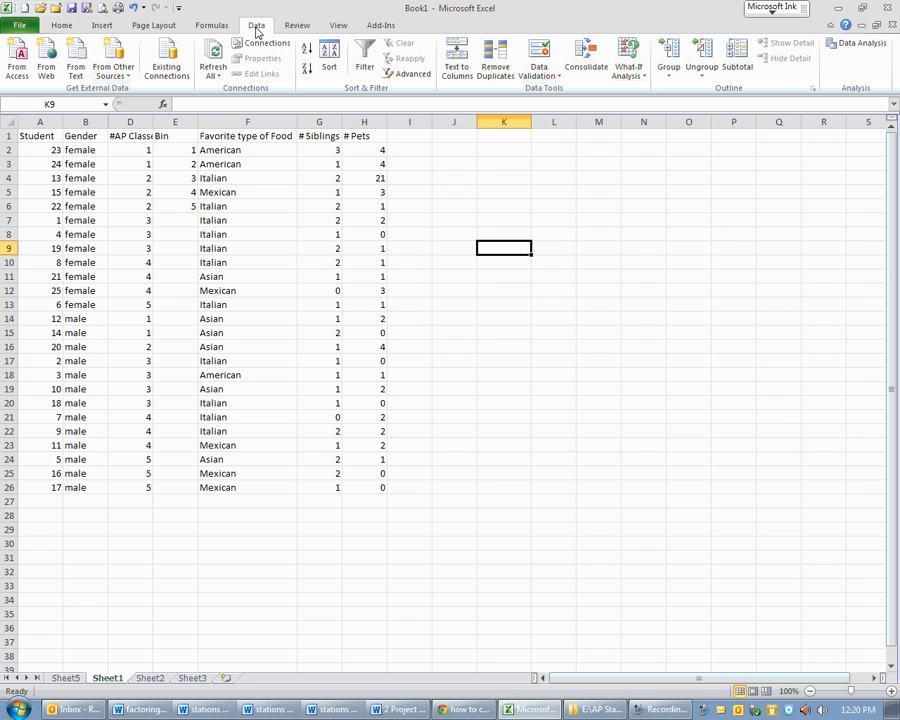
- Create a Histogram with chart output on a new worksheet, using input range D2:D13 for the females and bin range E2:E6
left_click(859, 45)
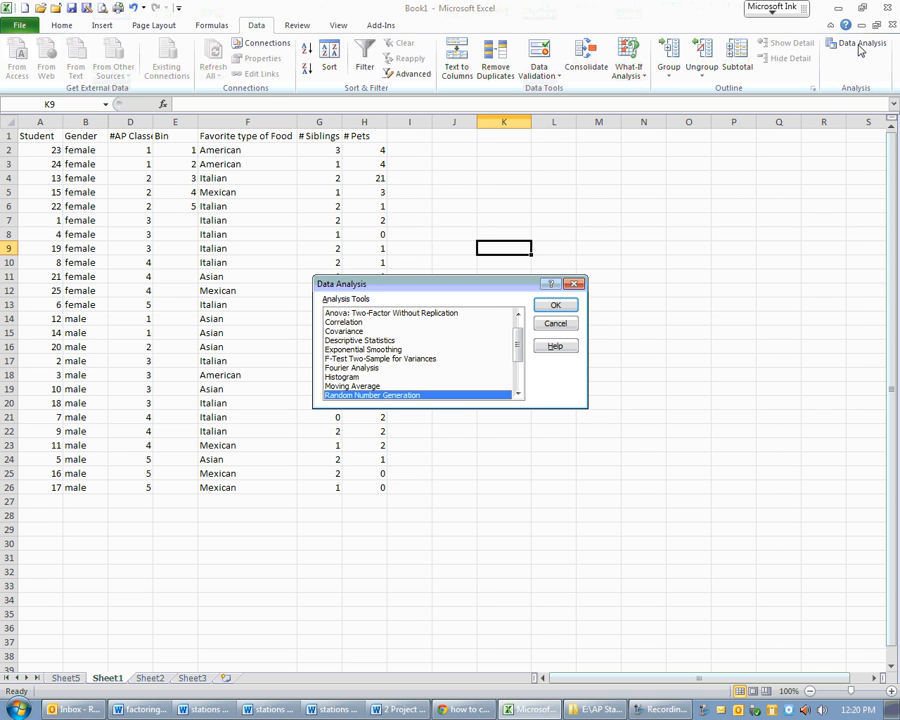
left_click(347, 378)
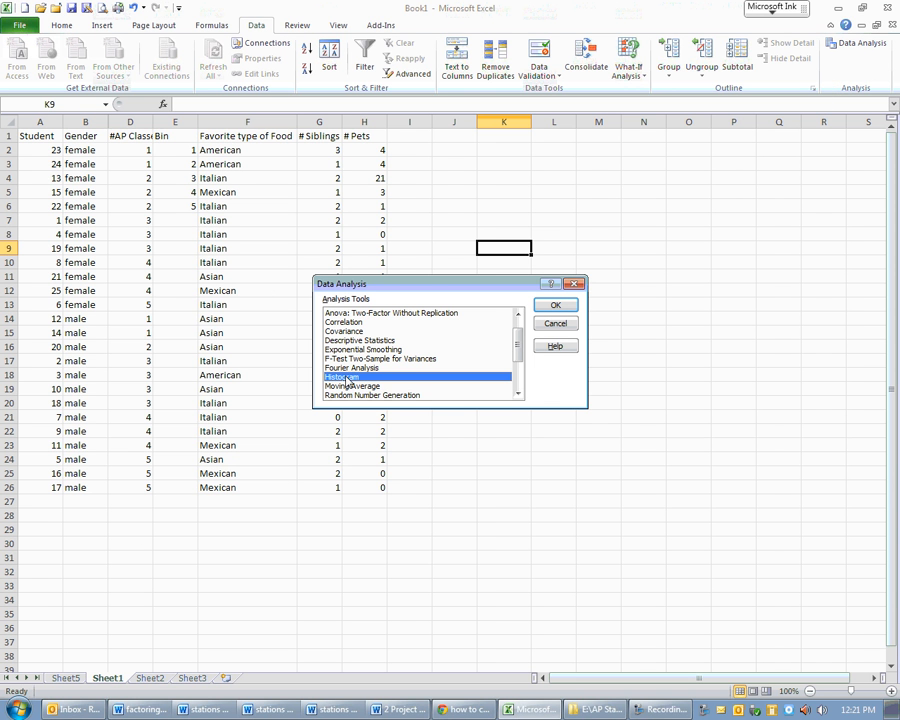
left_click(555, 305)
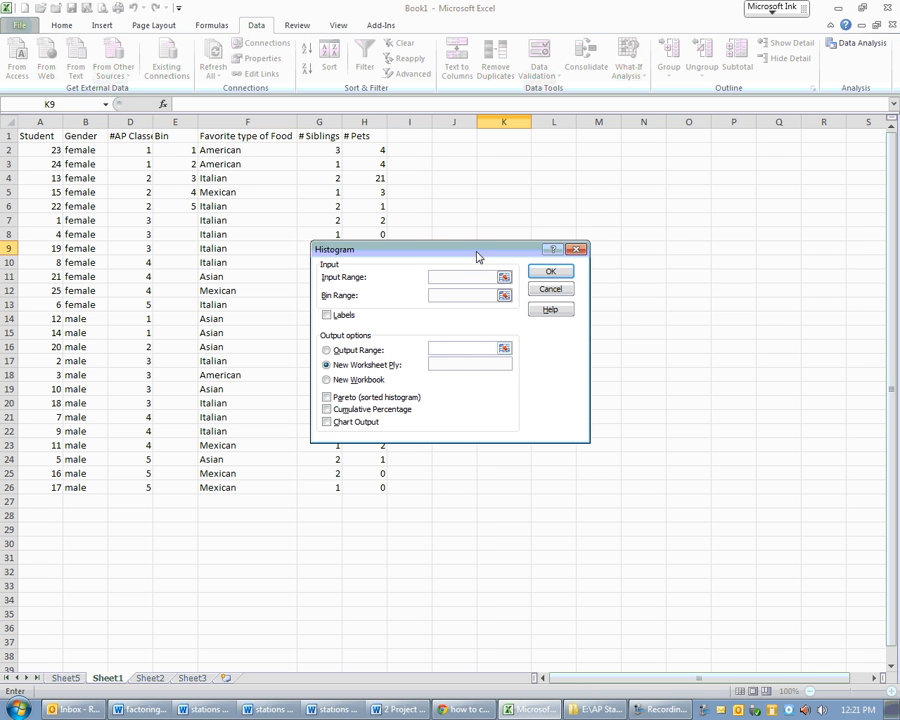
left_click_drag(477, 255, 562, 160)
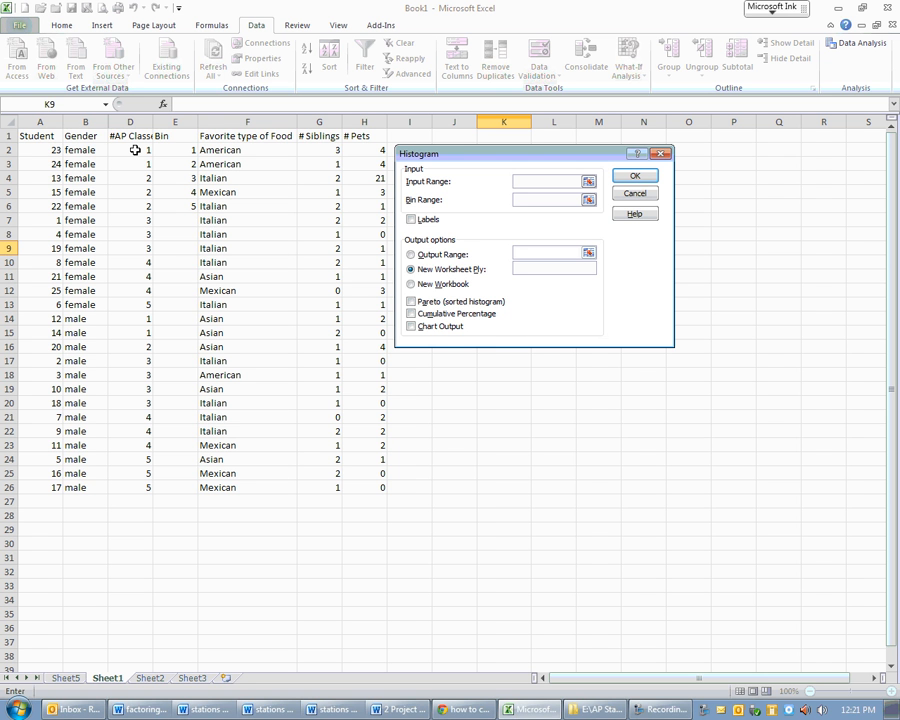
left_click_drag(135, 150, 131, 304)
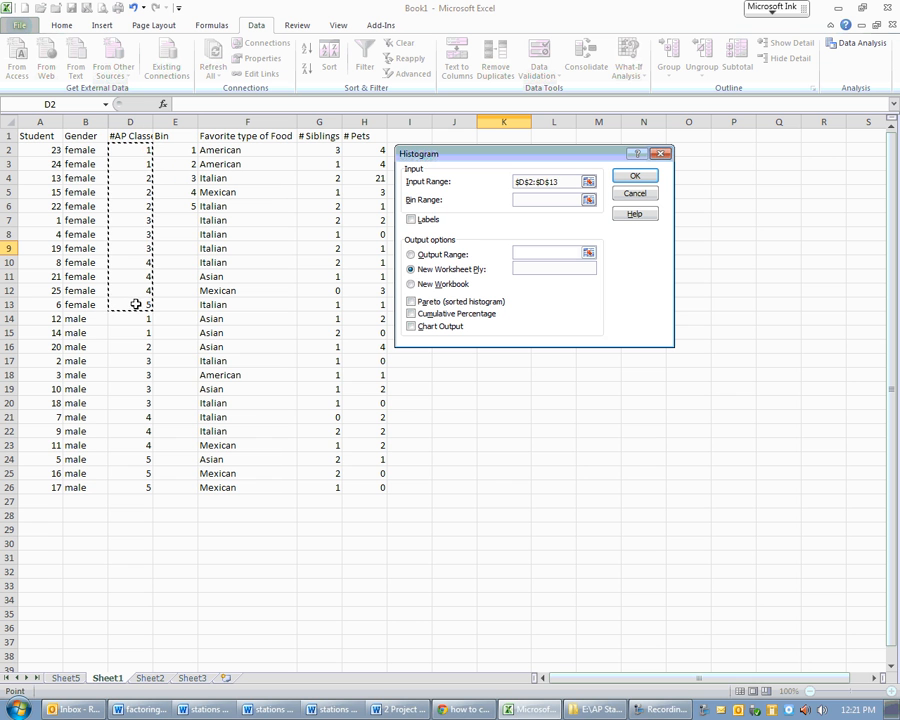
left_click(519, 199)
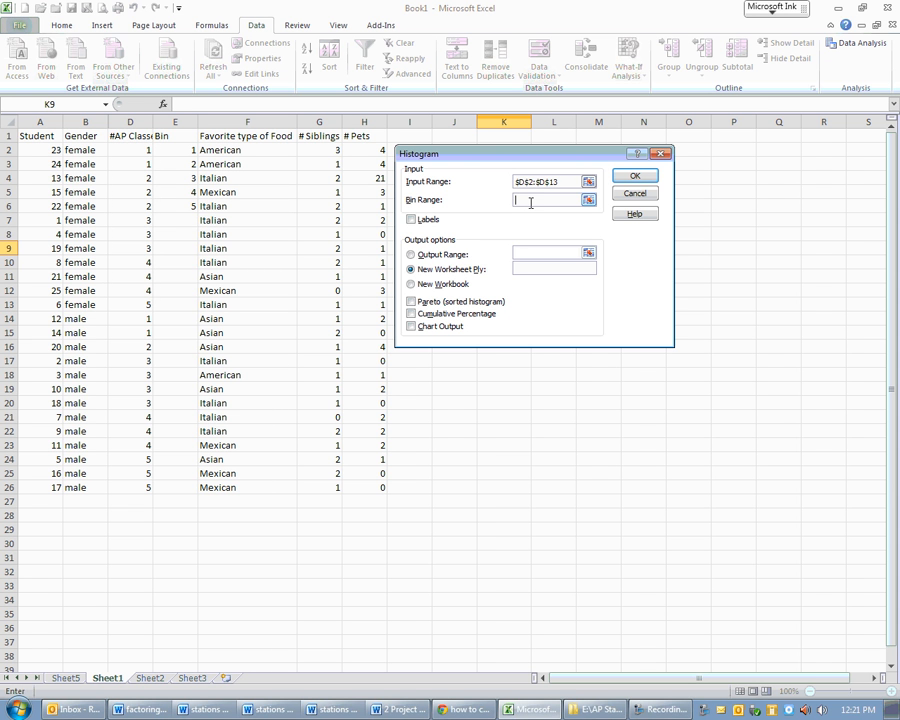
left_click(181, 148)
left_click_drag(187, 193, 187, 207)
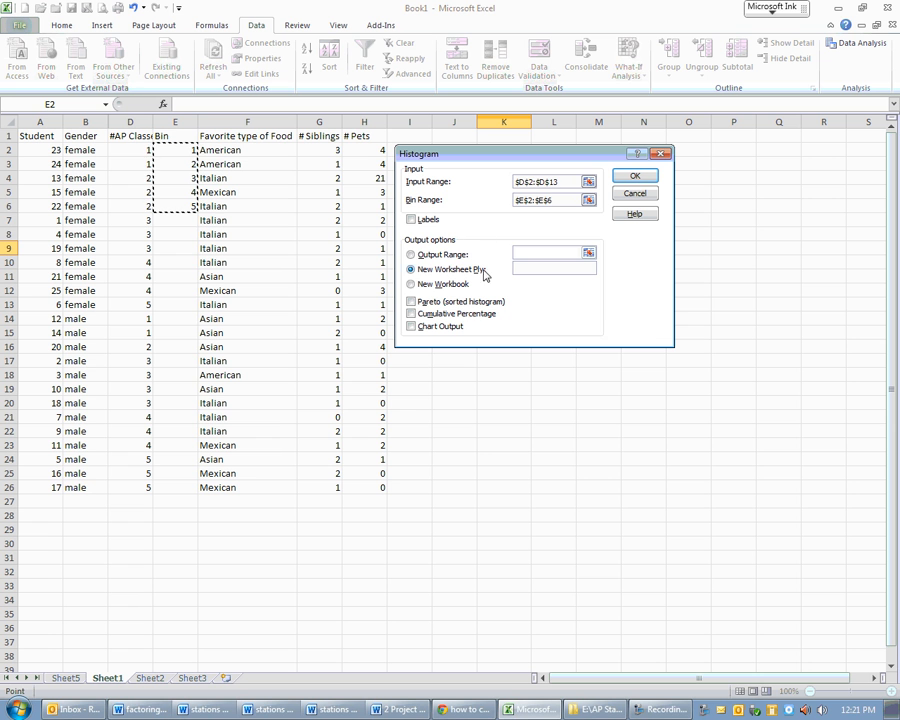
left_click(411, 327)
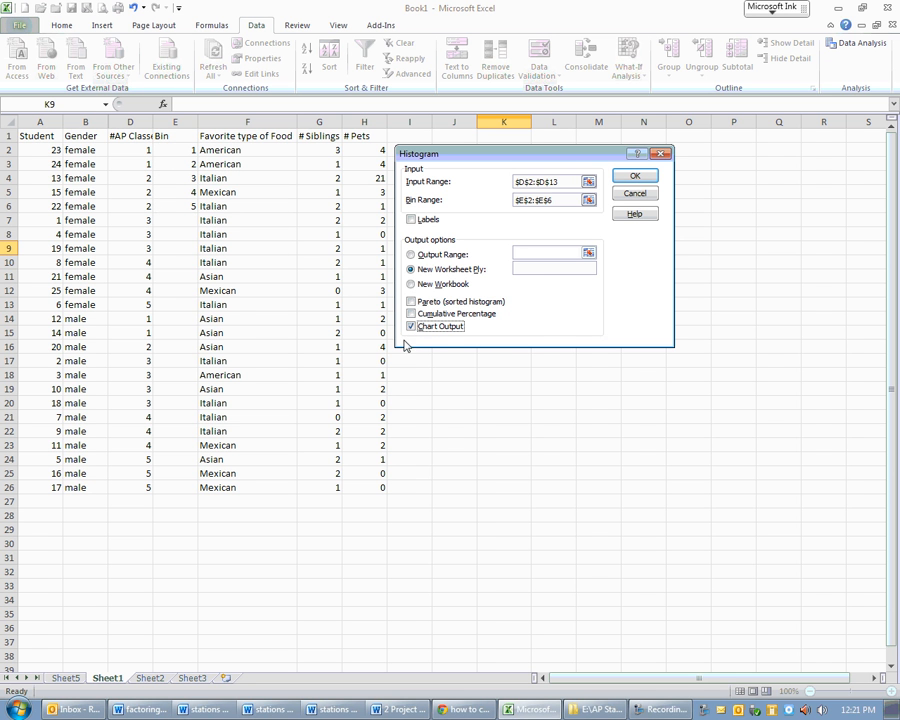
left_click(637, 177)
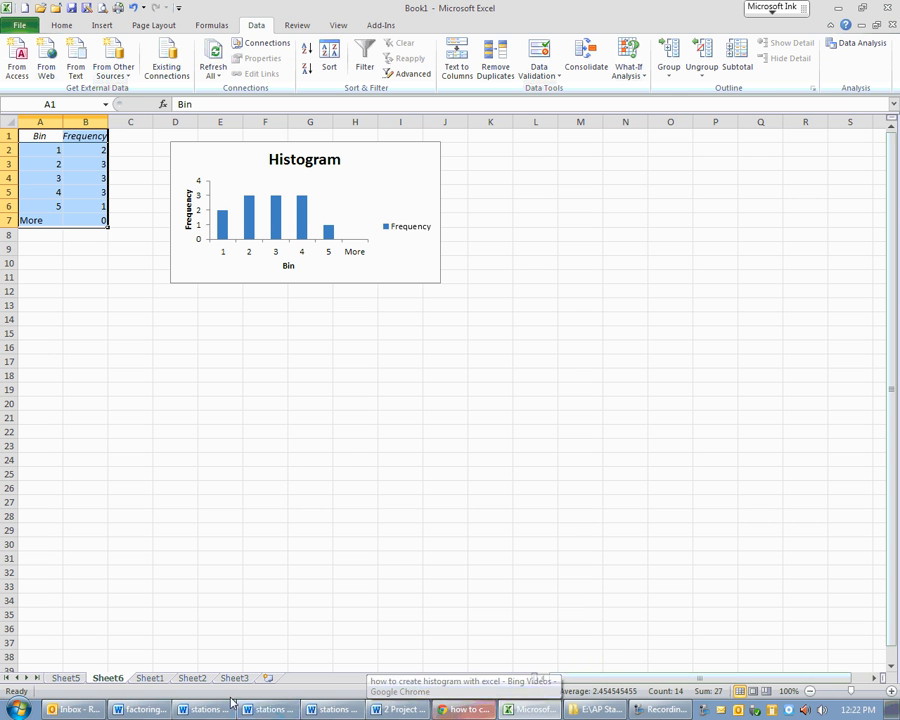
- Compare the source data on Sheet1 with the histogram on Sheet6, and delete the chart's Frequency legend
left_click(153, 680)
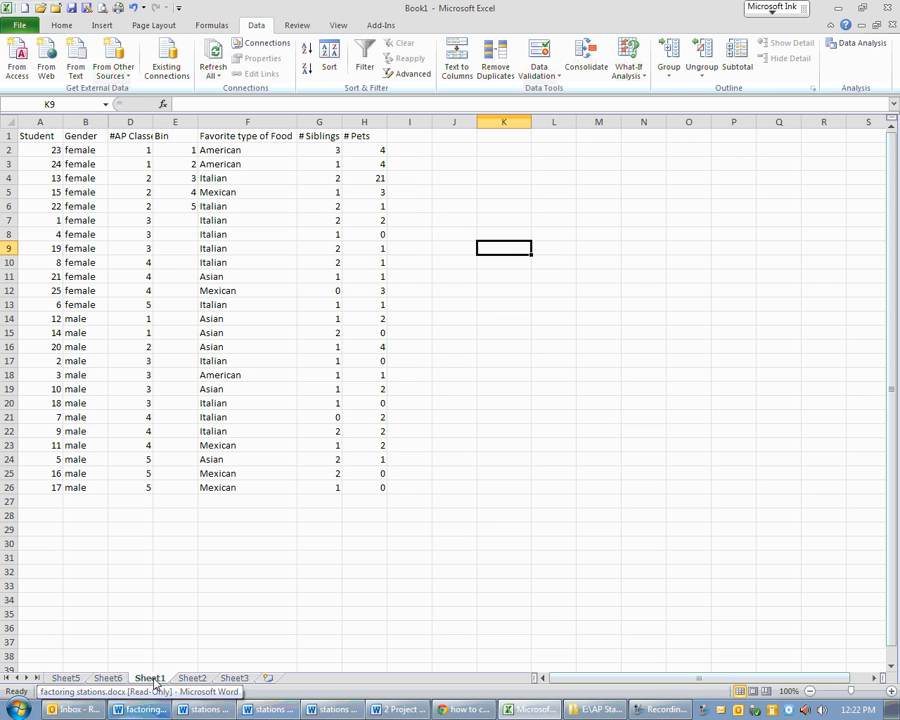
left_click(109, 679)
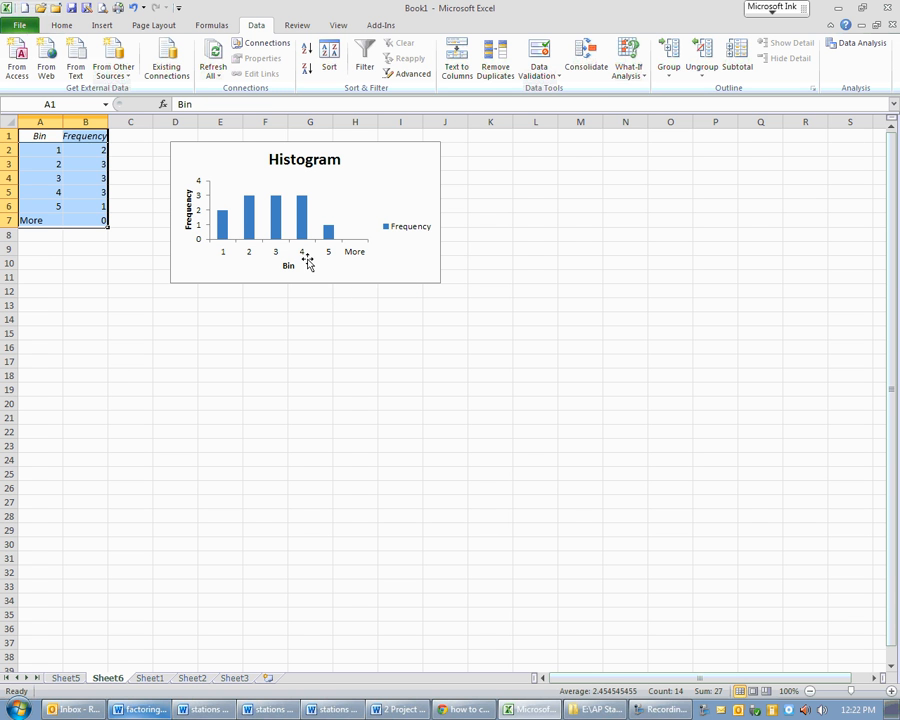
left_click(407, 230)
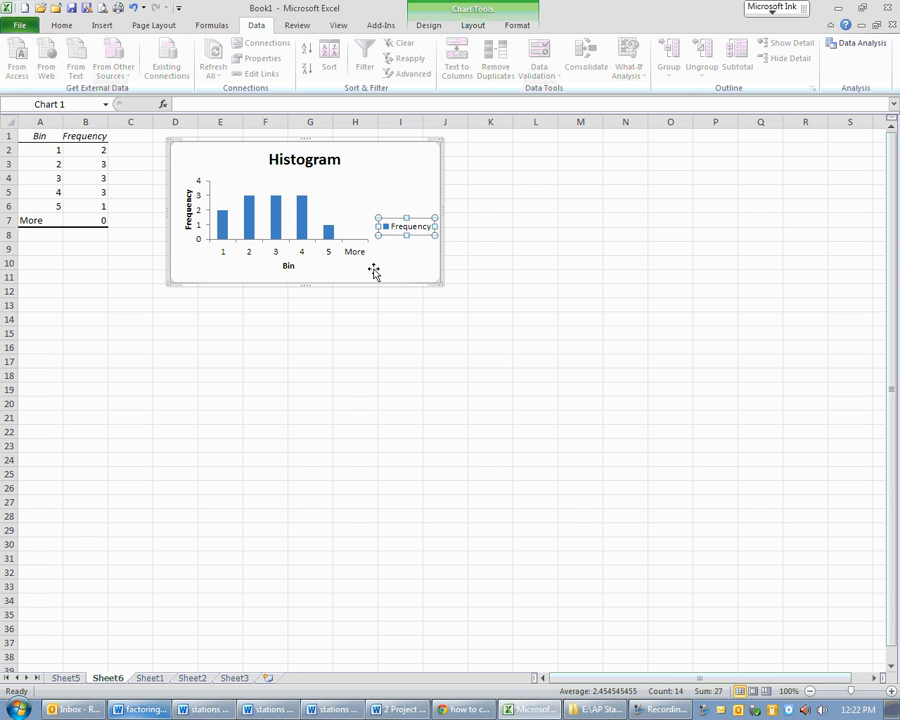
key("Delete")
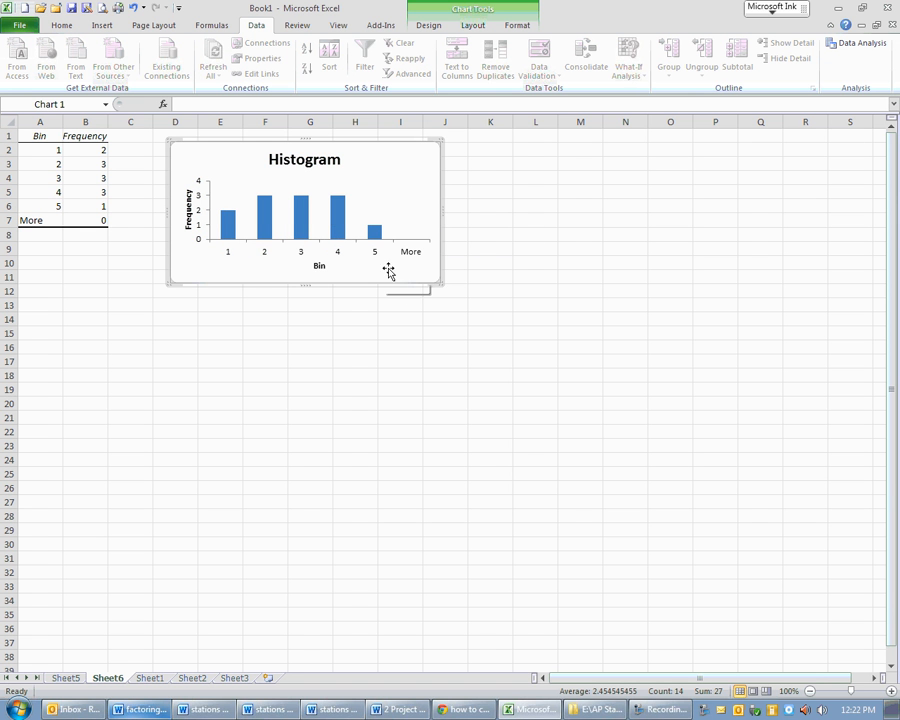
- Change the histogram's horizontal axis title to "# AP Classes"
left_click(318, 266)
left_click(243, 104)
type("=")
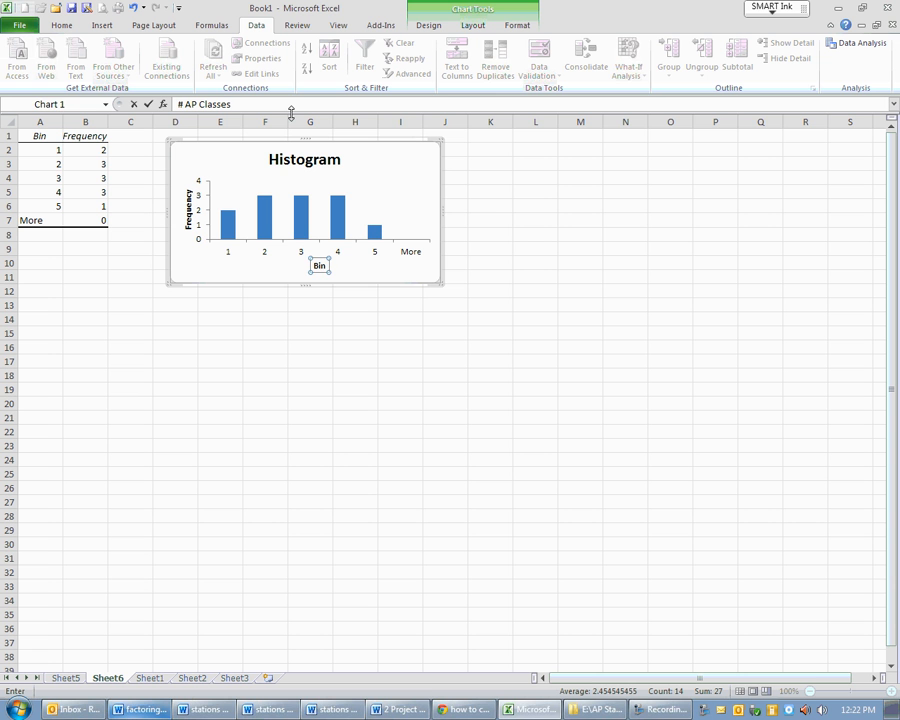
key("Return")
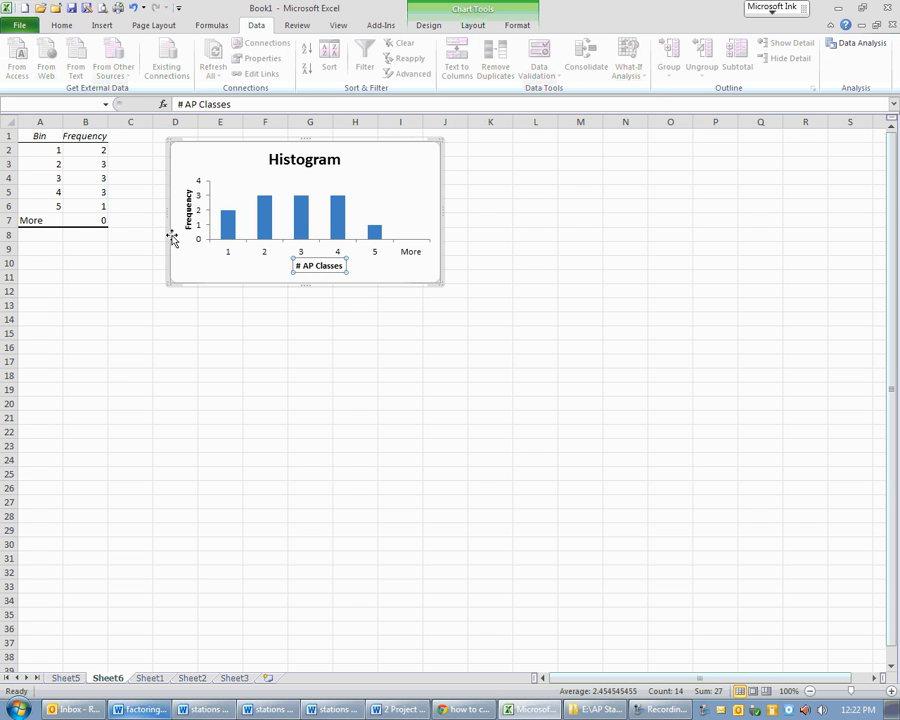
- Change the histogram's chart title to "Females in AP Classes"
left_click(306, 161)
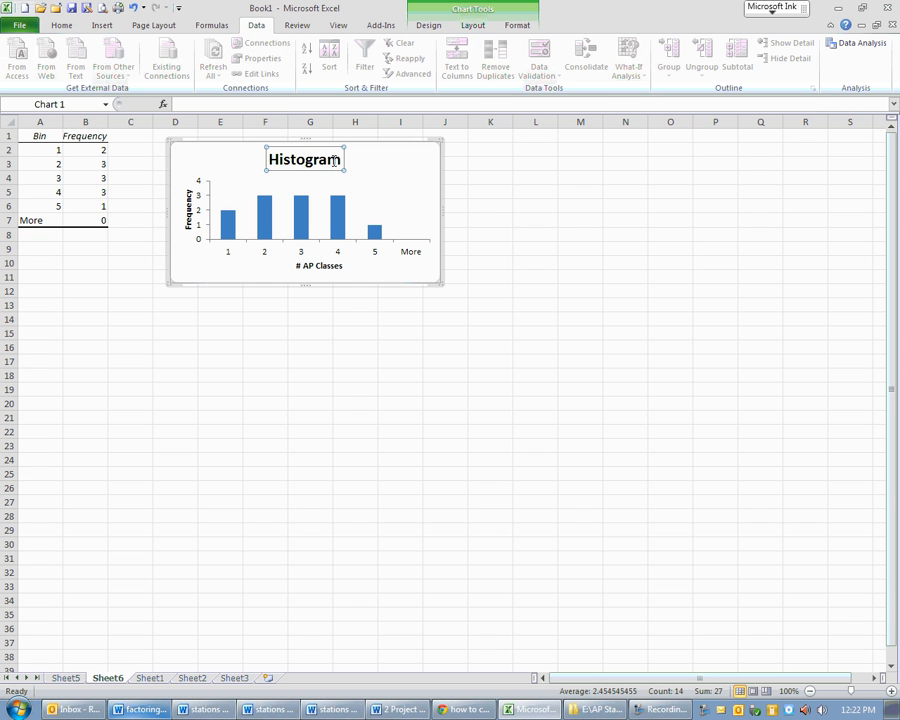
left_click_drag(339, 161, 265, 159)
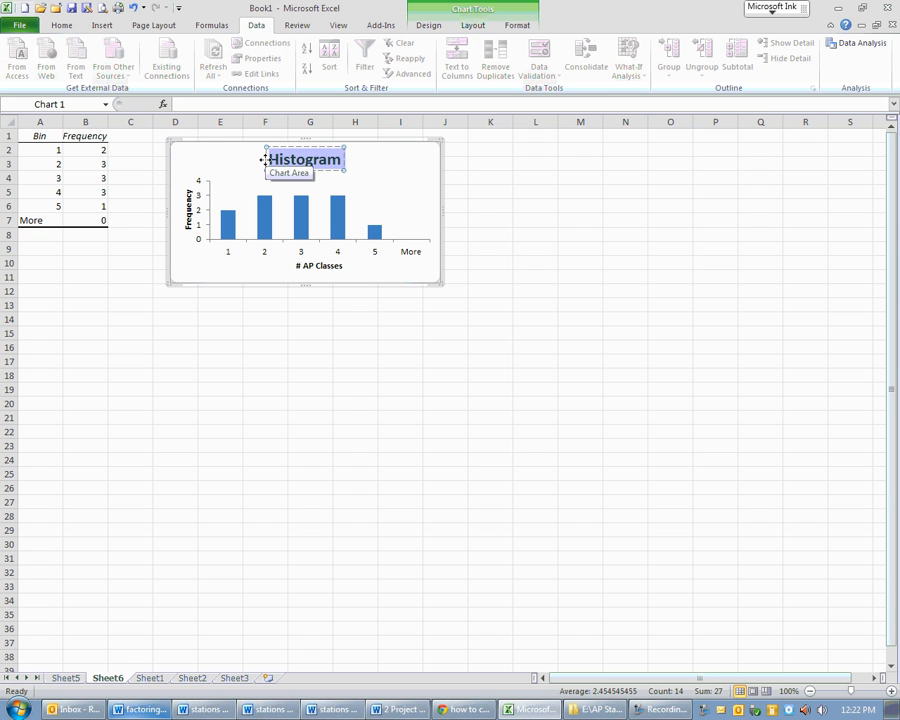
type("Females")
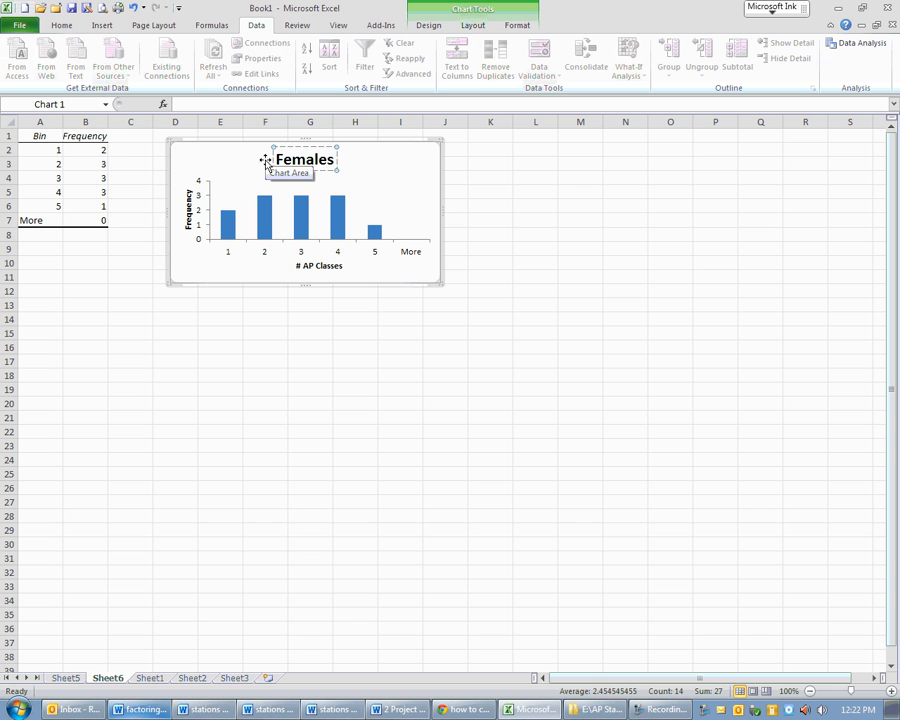
type(" in AP Cla")
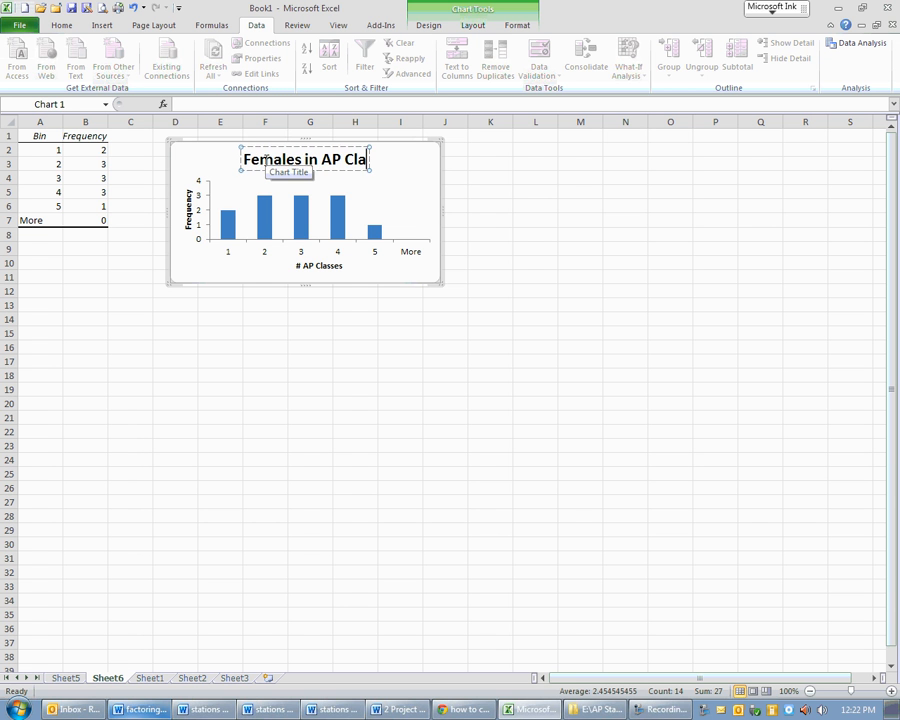
type("sses")
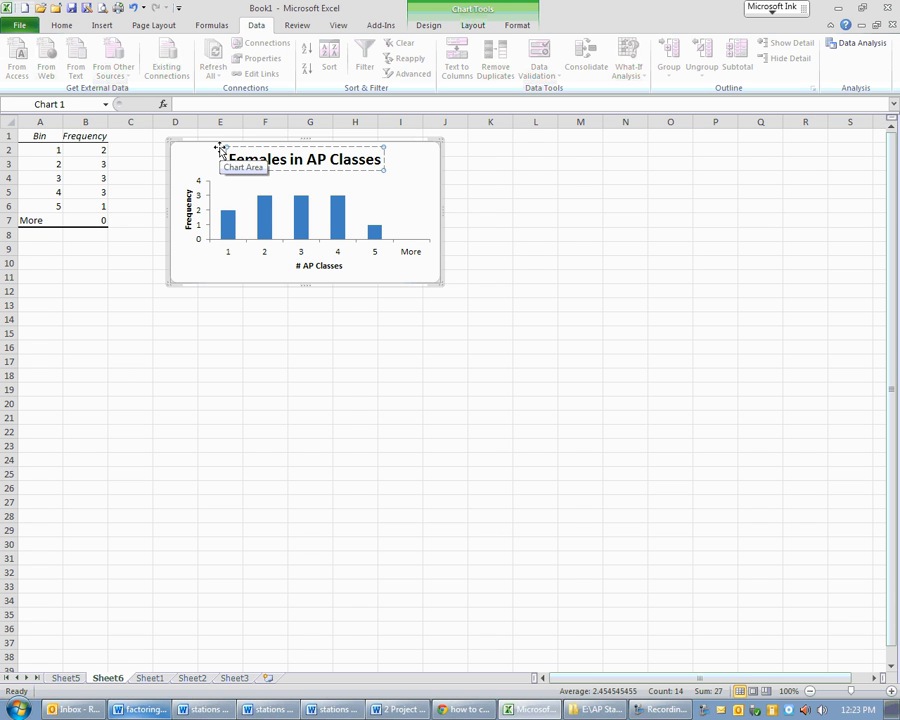
- Replace the whole chart title with "#AP Classes for Females"
key("BackSpace")
key("BackSpace")
key("BackSpace")
key("BackSpace")
key("BackSpace")
key("BackSpace")
key("BackSpace")
key("BackSpace")
key("BackSpace")
key("BackSpace")
key("BackSpace")
key("BackSpace")
key("BackSpace")
key("BackSpace")
key("BackSpace")
key("BackSpace")
key("BackSpace")
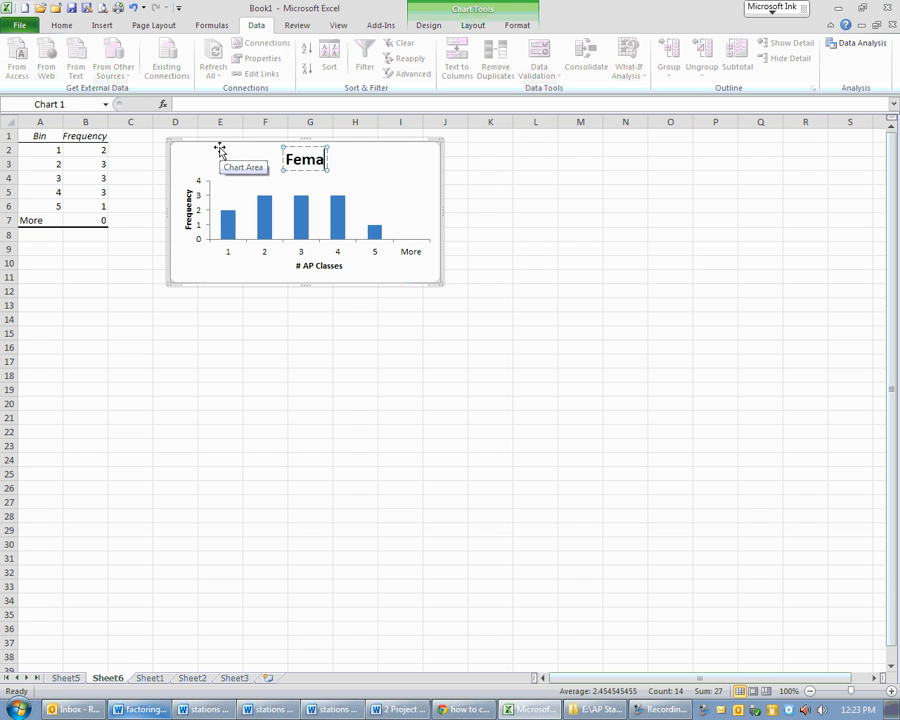
key("BackSpace")
key("BackSpace")
key("BackSpace")
key("BackSpace")
type("#")
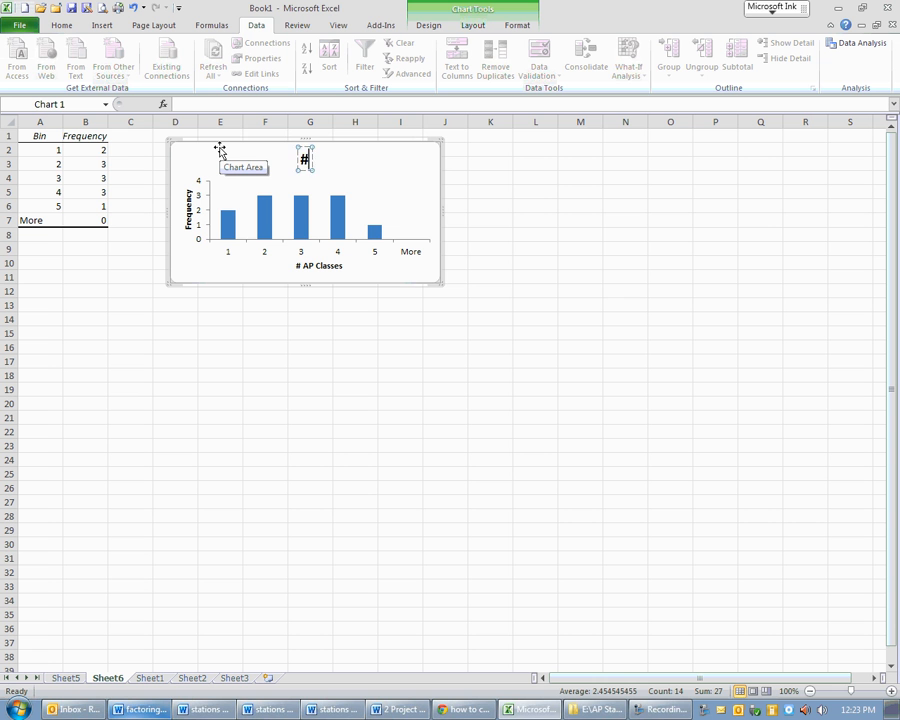
type("AP Classes")
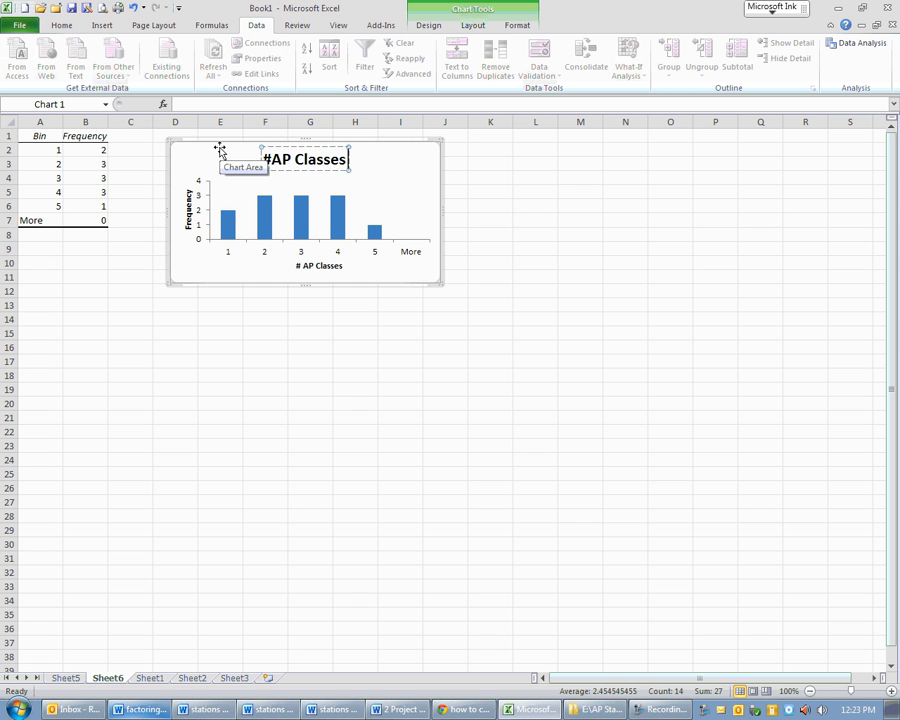
type(" for Females")
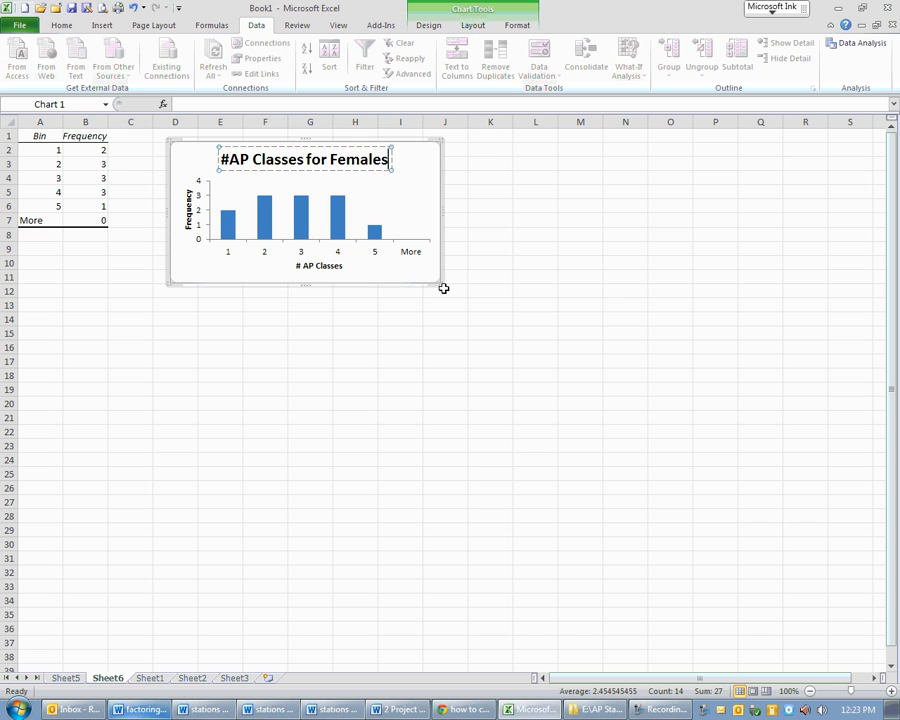
- Enlarge the chart to about 2.62 by 4.76 inches and move it right so it spans columns F to M
left_click_drag(440, 285, 491, 318)
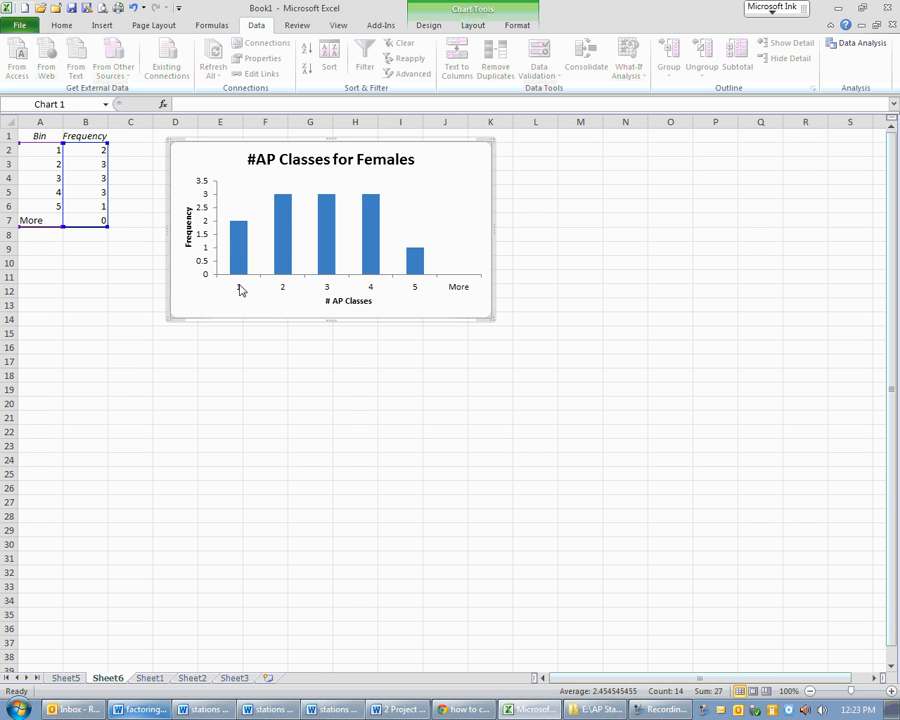
left_click_drag(239, 287, 339, 289)
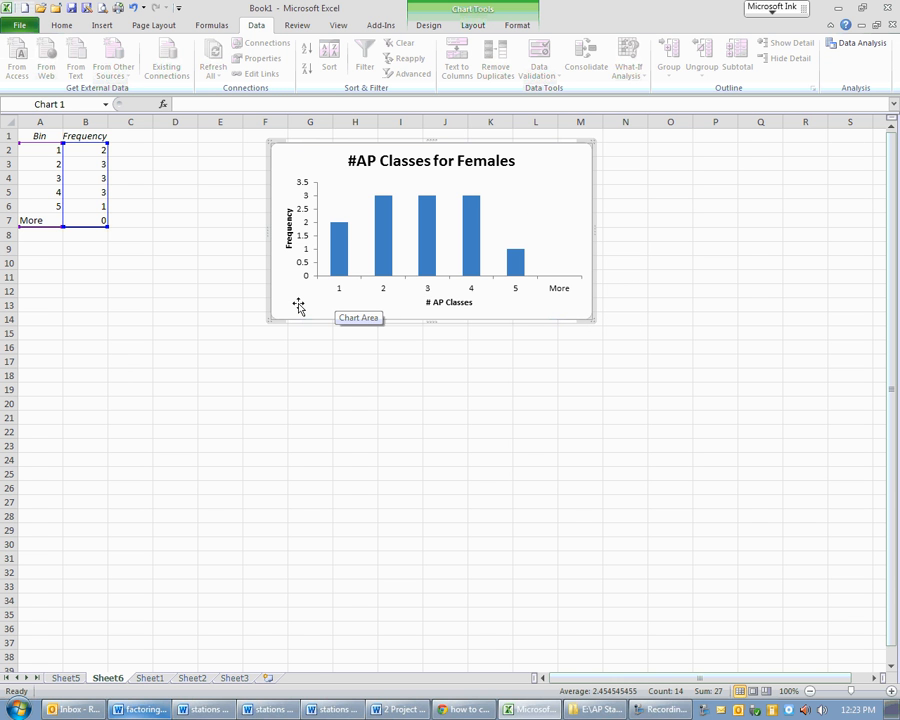
right_click(298, 305)
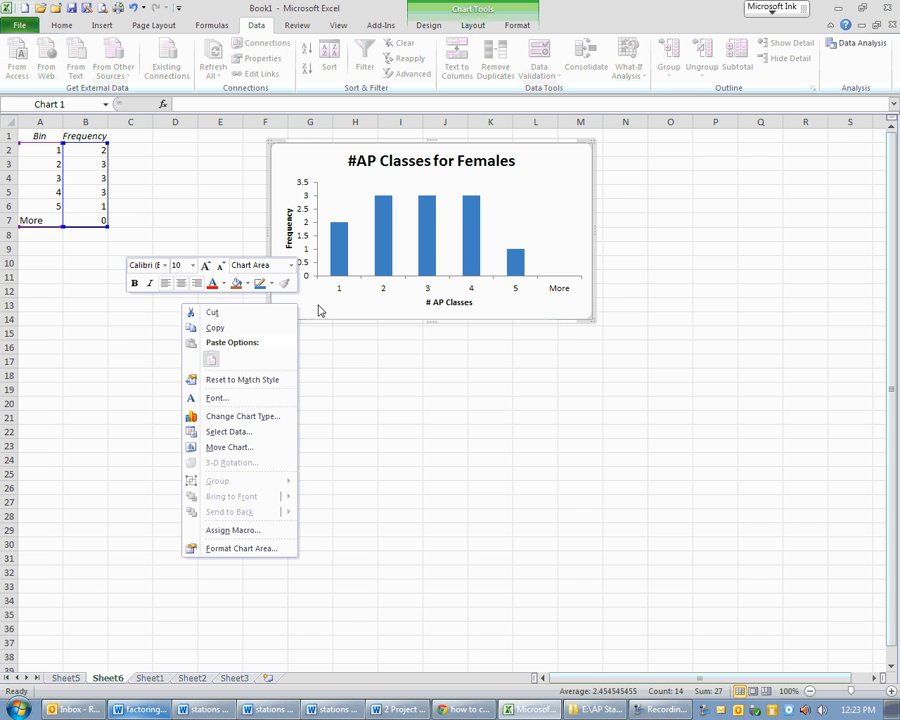
key("Escape")
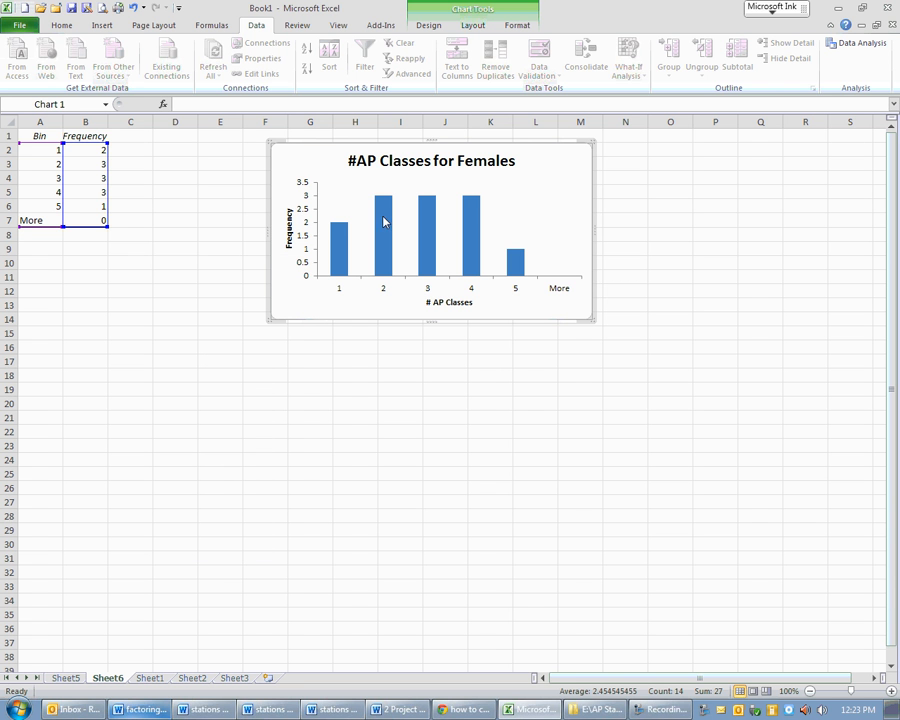
- Set the gap width of the chart's "Frequency" series to 0% so the histogram bars touch
left_click(517, 26)
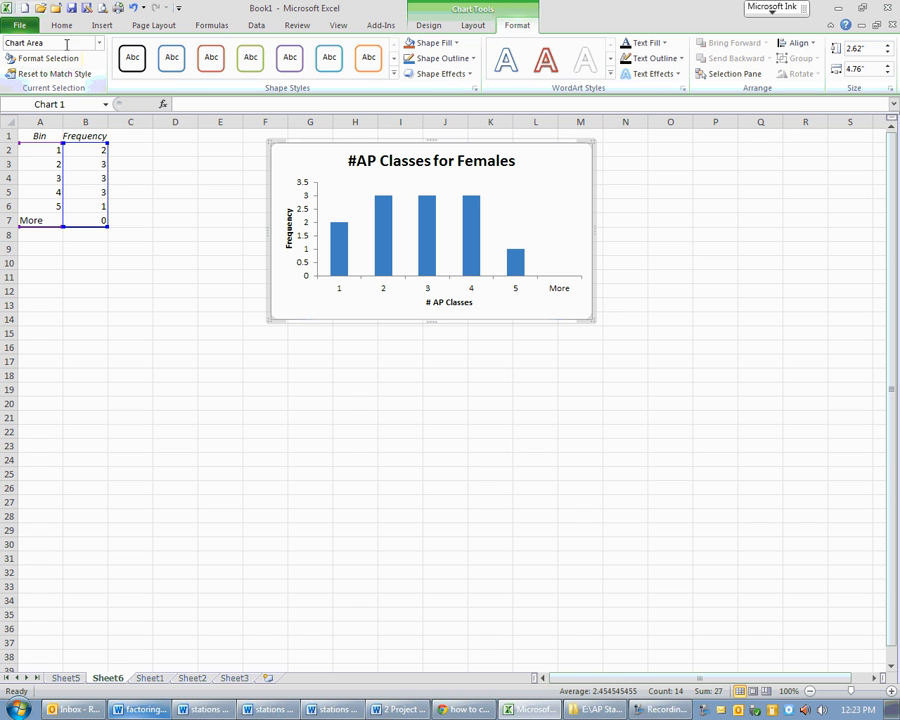
left_click(100, 46)
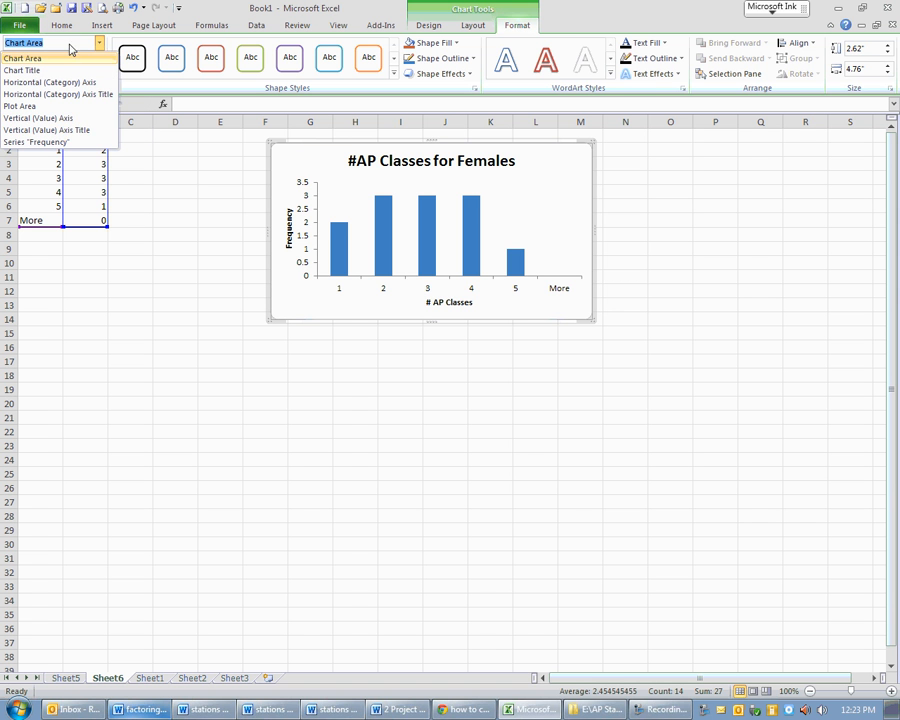
left_click(43, 144)
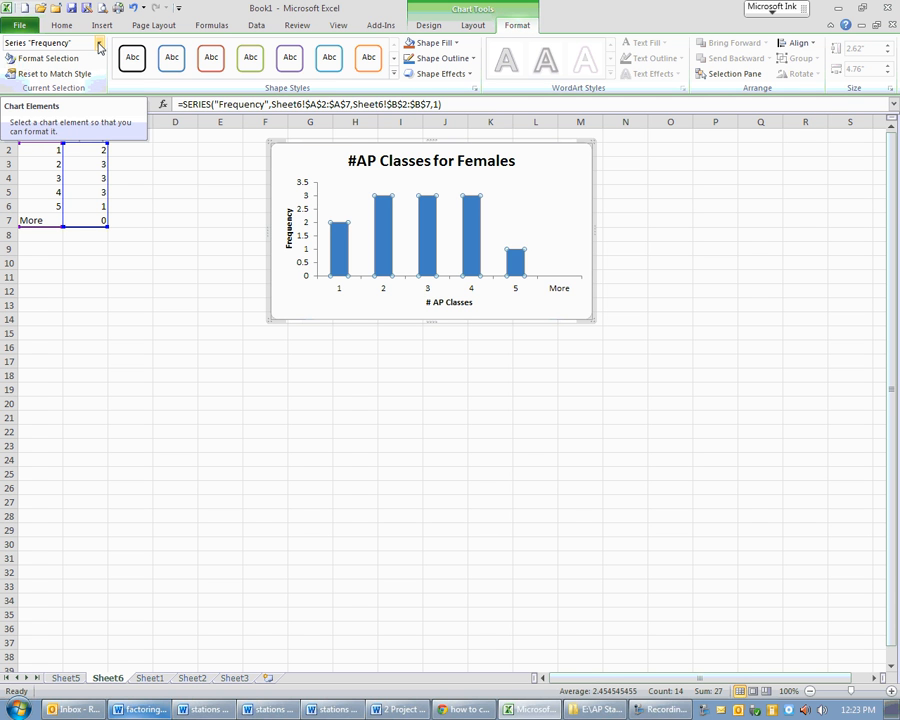
left_click(52, 63)
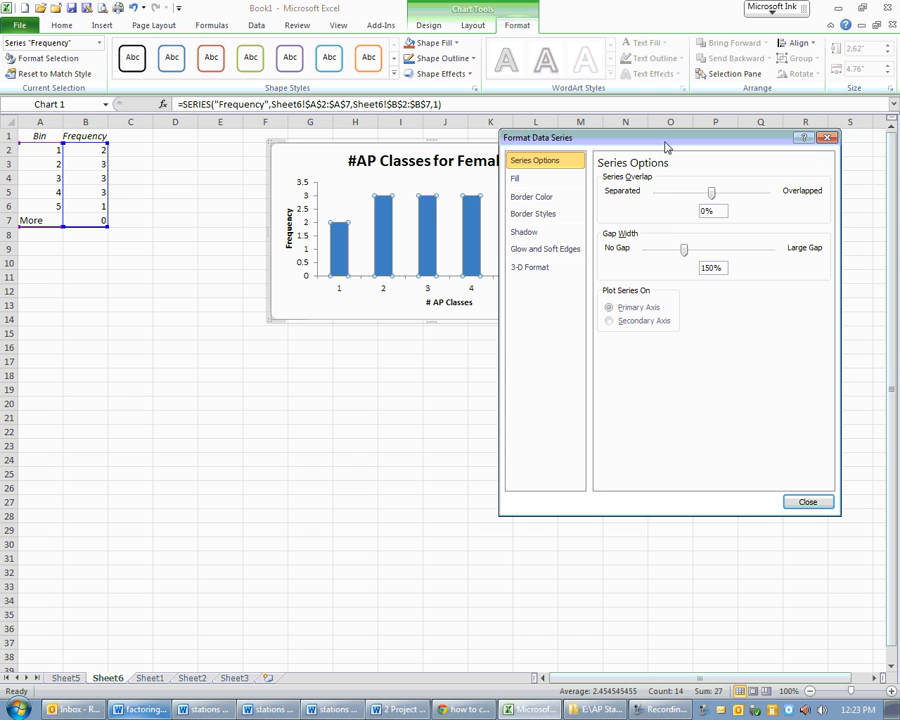
left_click_drag(667, 147, 727, 151)
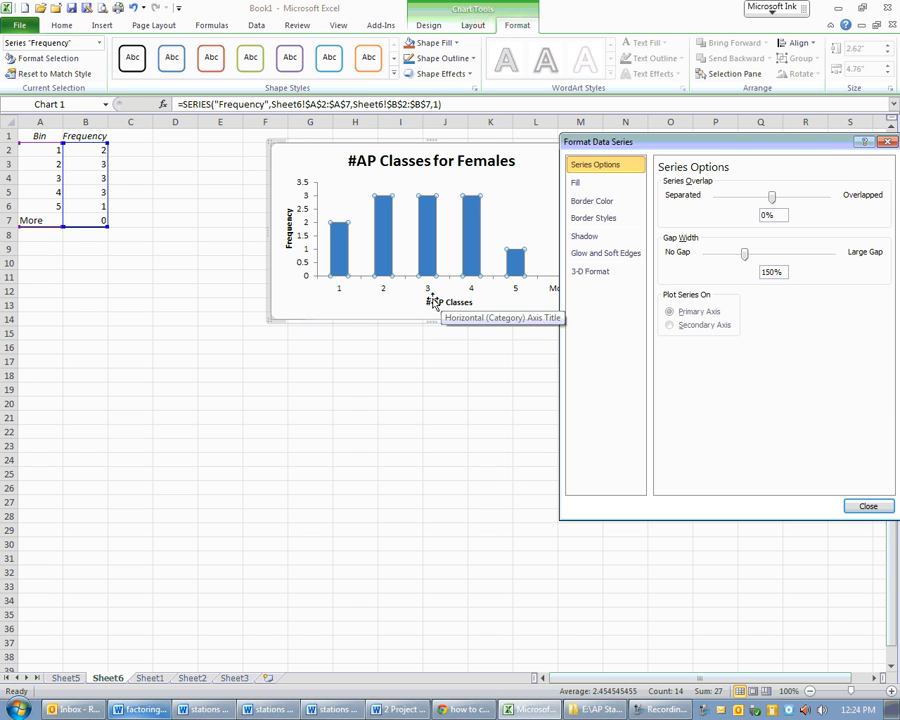
left_click_drag(746, 256, 703, 268)
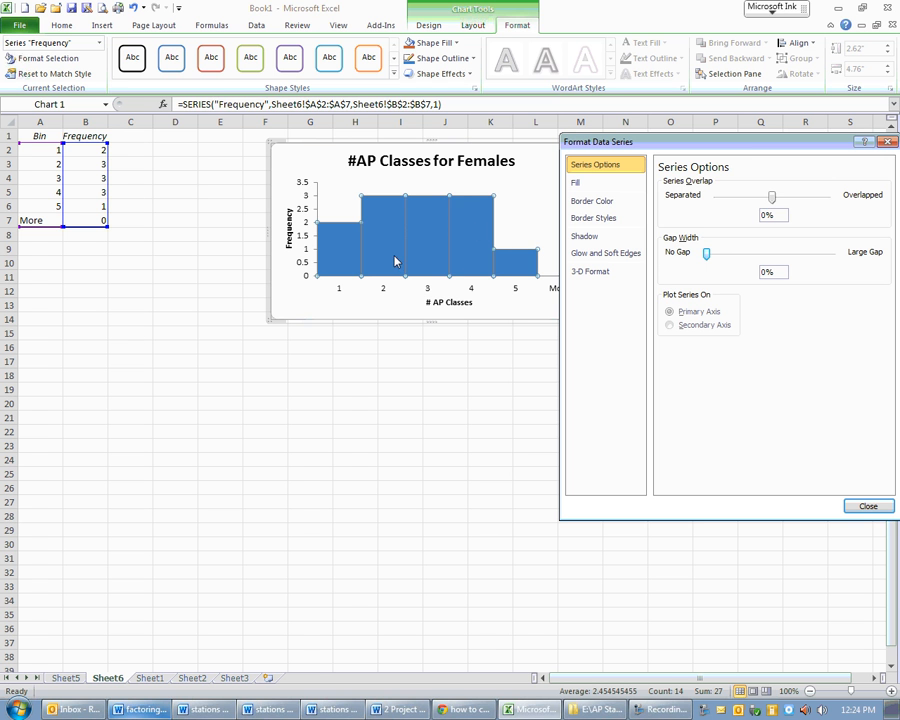
- Set the fill of the "Frequency" series bars to No fill
left_click(522, 181)
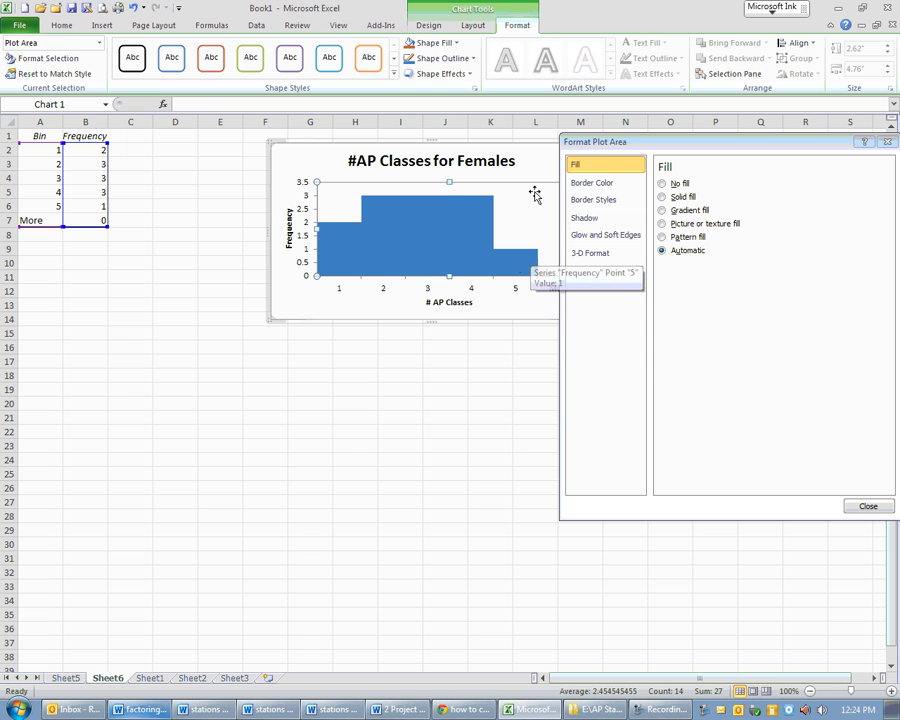
left_click(380, 254)
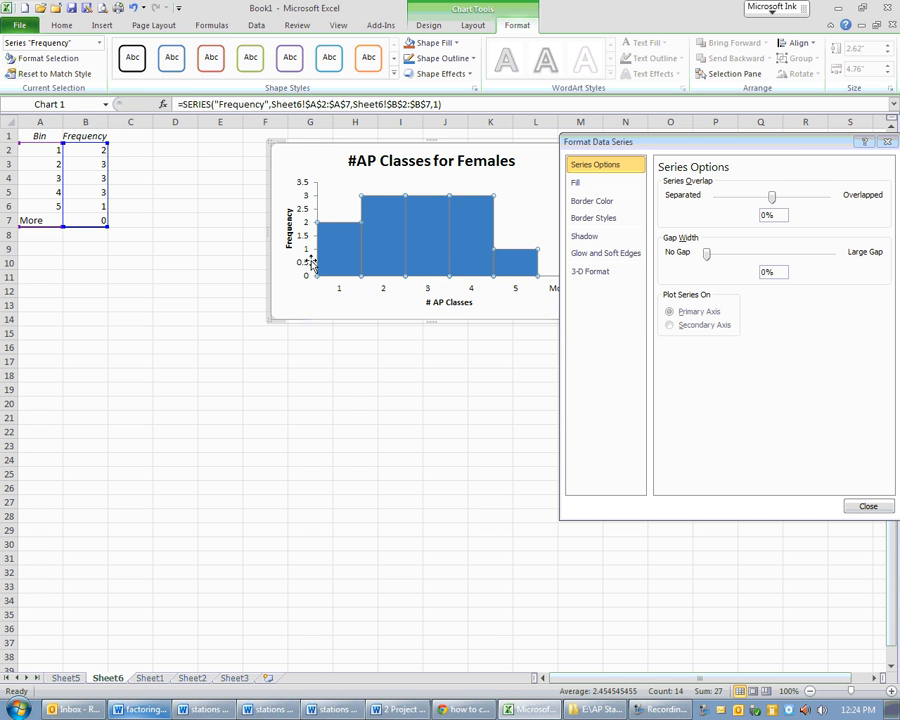
left_click(616, 187)
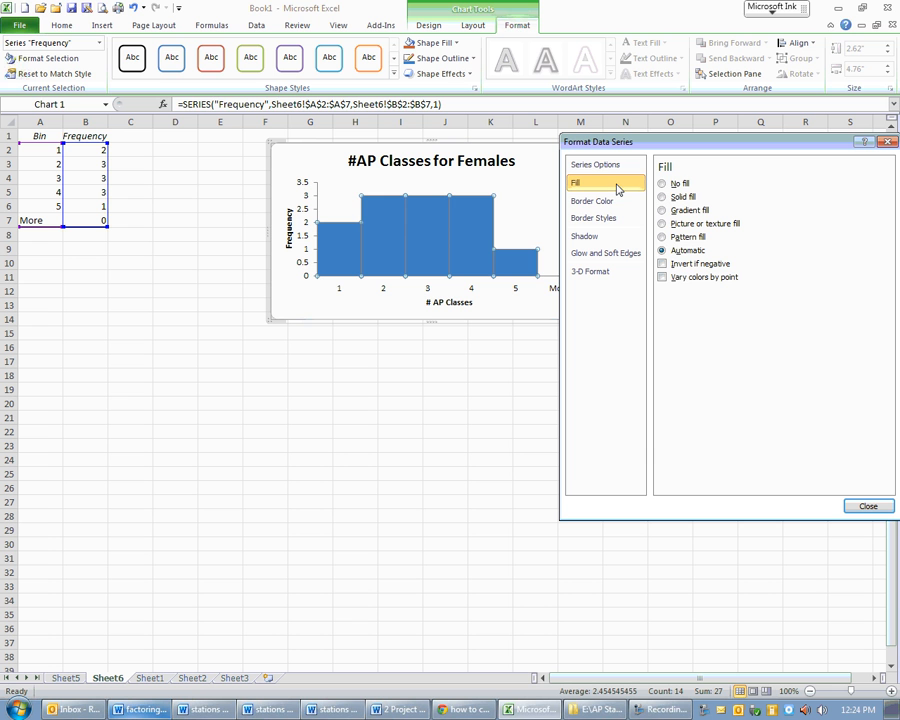
left_click(661, 184)
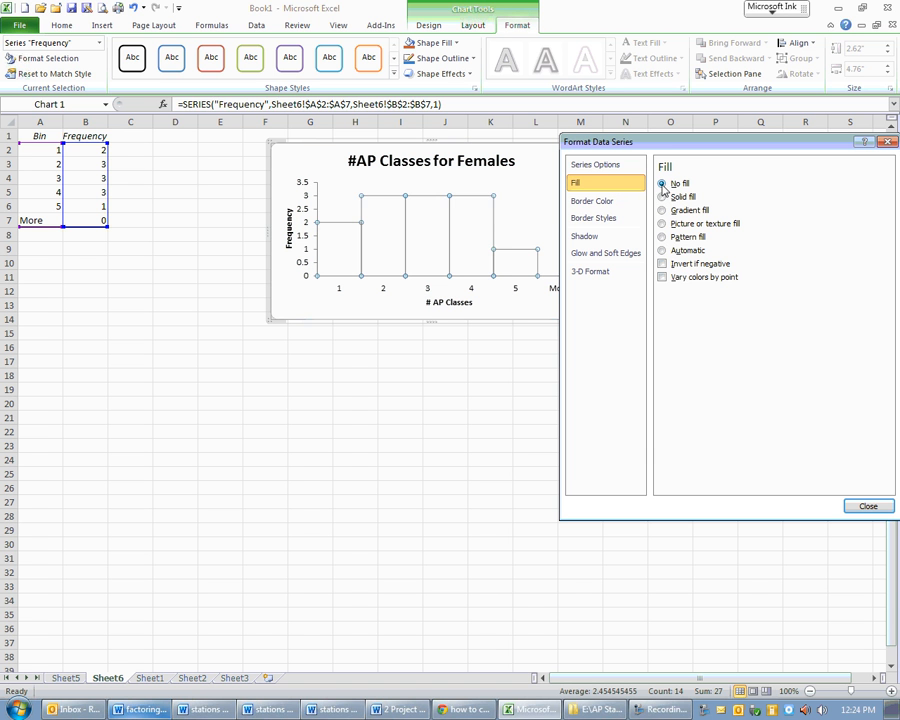
- Give the chart's plot area a solid border line in a dark shade from the theme's black column
left_click(528, 201)
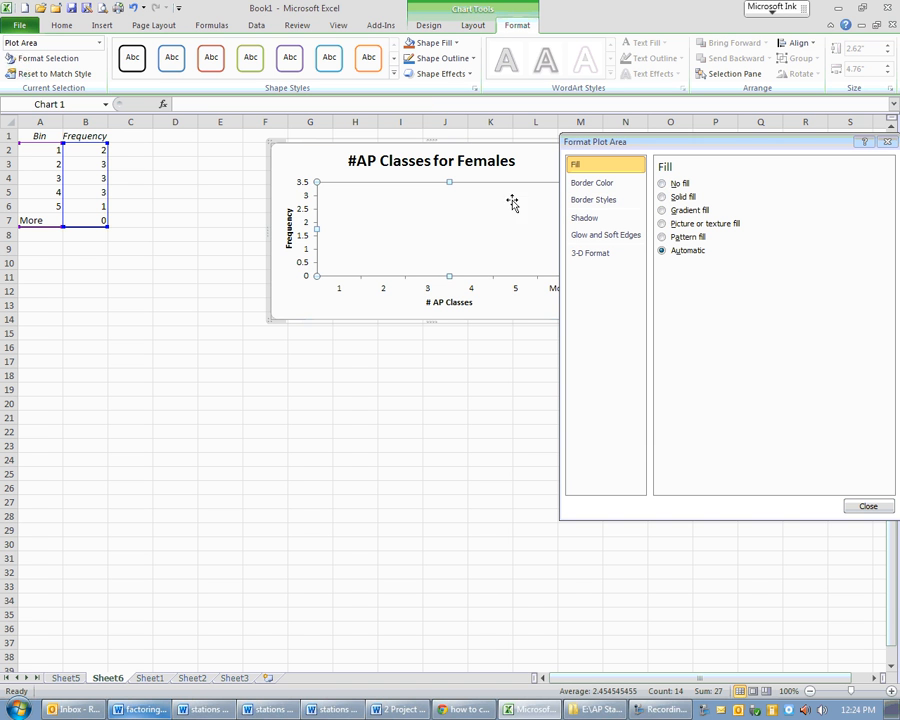
left_click(595, 184)
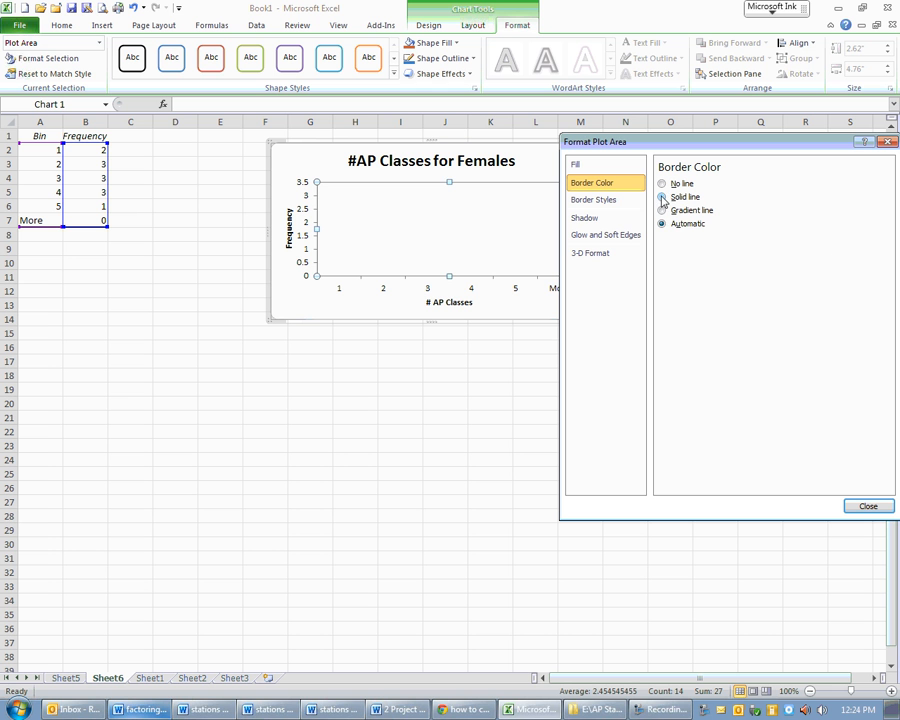
left_click(661, 197)
left_click(713, 241)
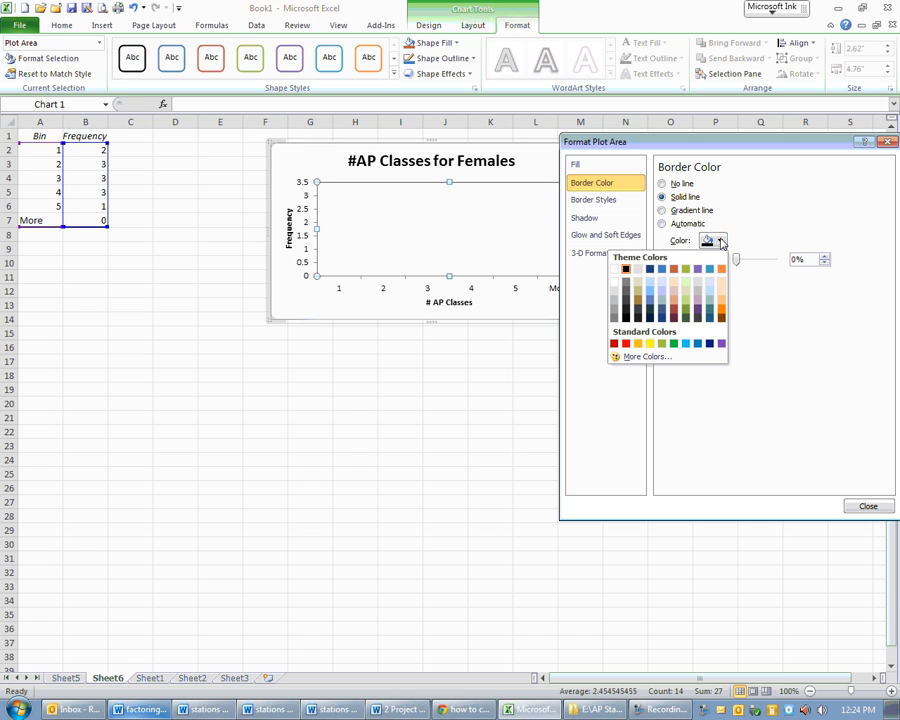
left_click(627, 291)
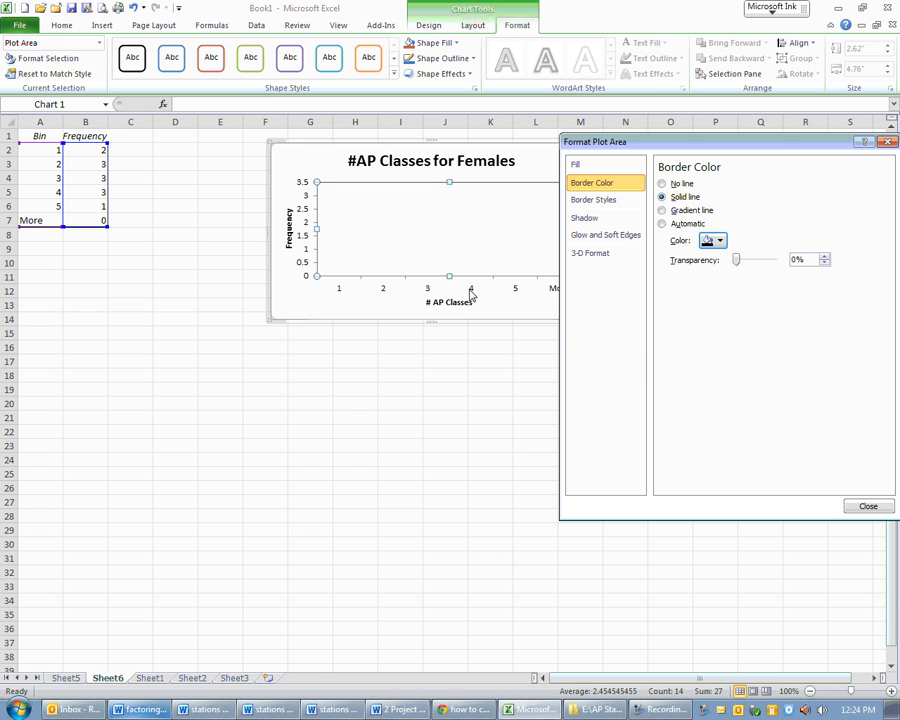
left_click(518, 314)
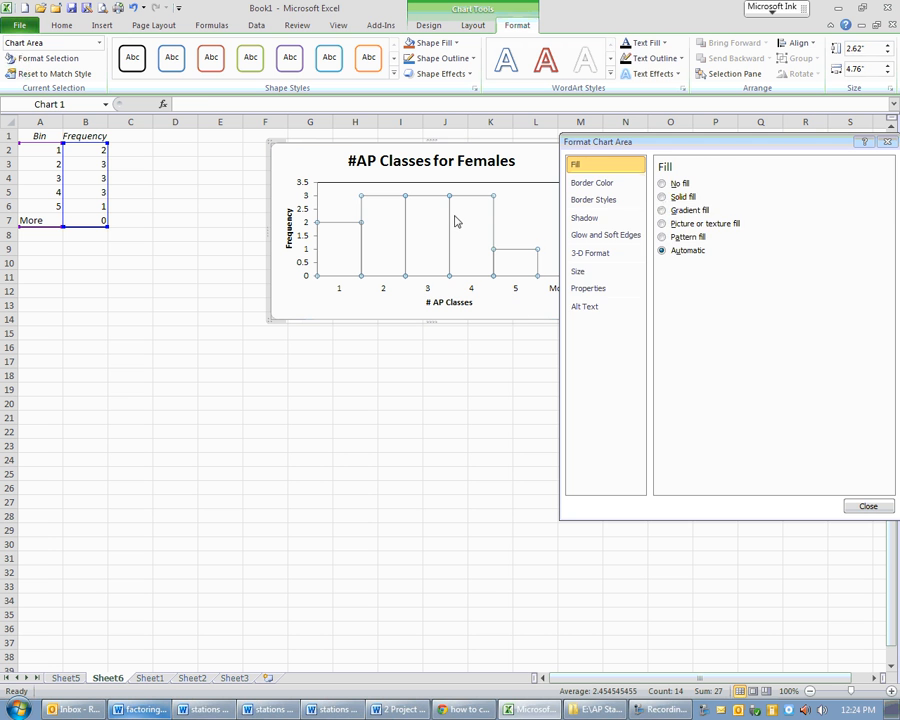
- Fill the "Frequency" series bars with a solid gray theme color
left_click(455, 221)
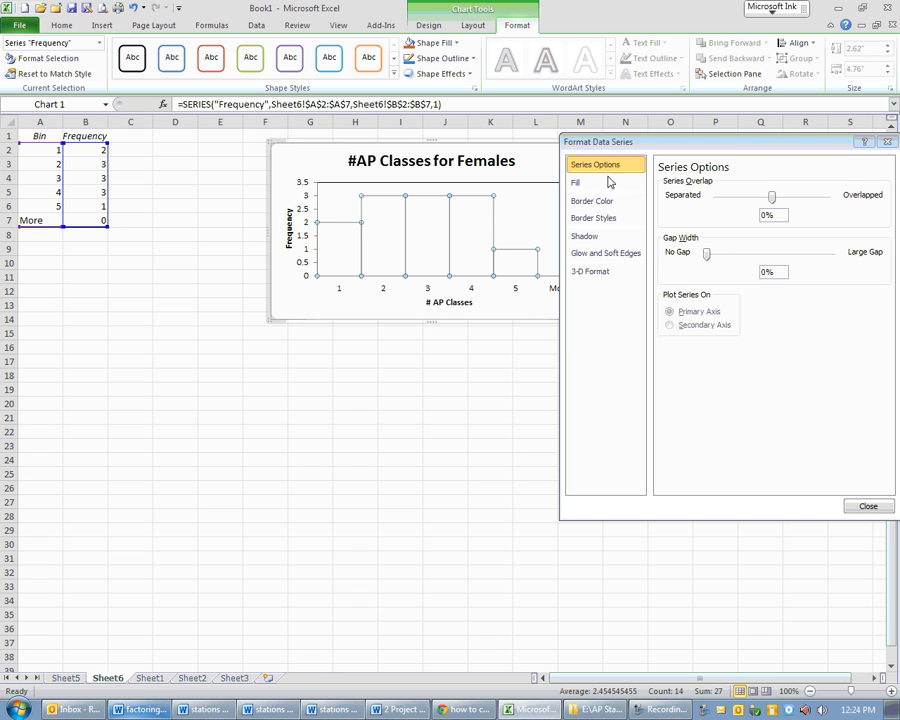
left_click(590, 186)
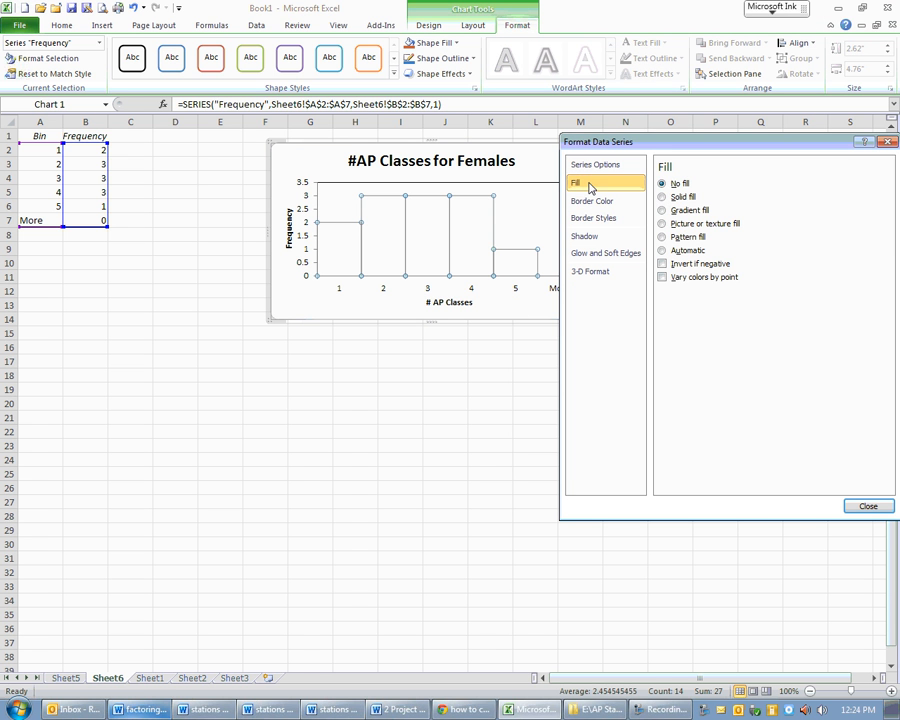
left_click(662, 197)
left_click(722, 307)
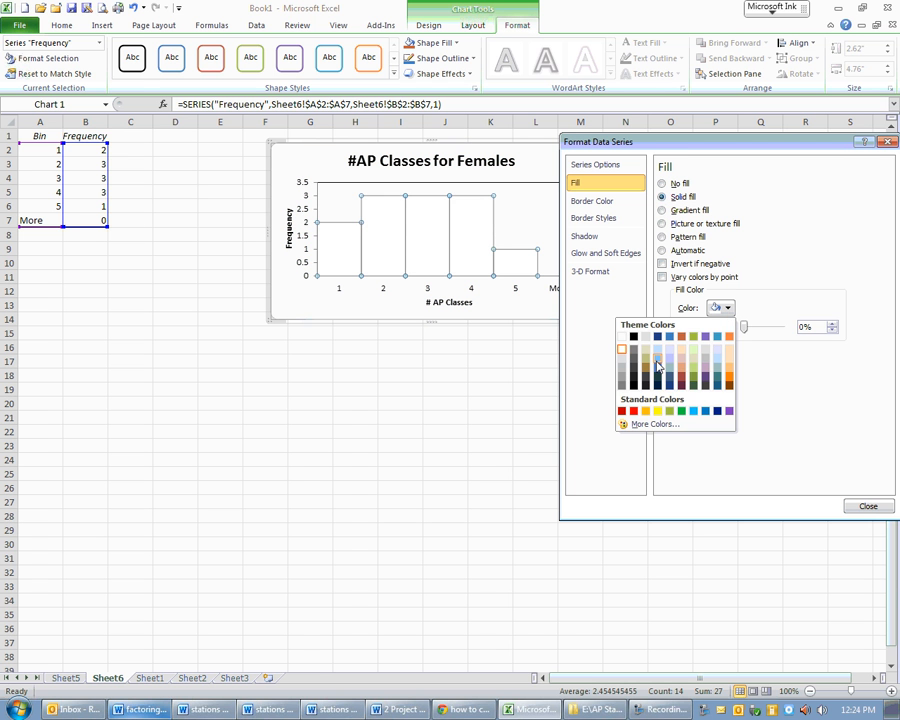
left_click(621, 380)
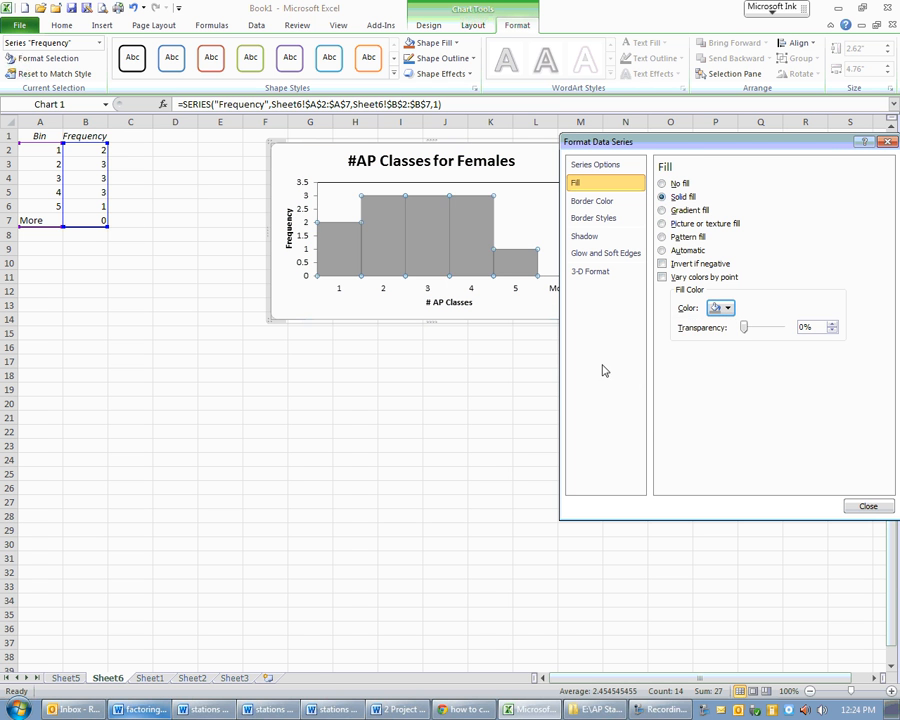
left_click(524, 301)
- Give the "Frequency" series bars a solid border line with 66% transparency
left_click(490, 250)
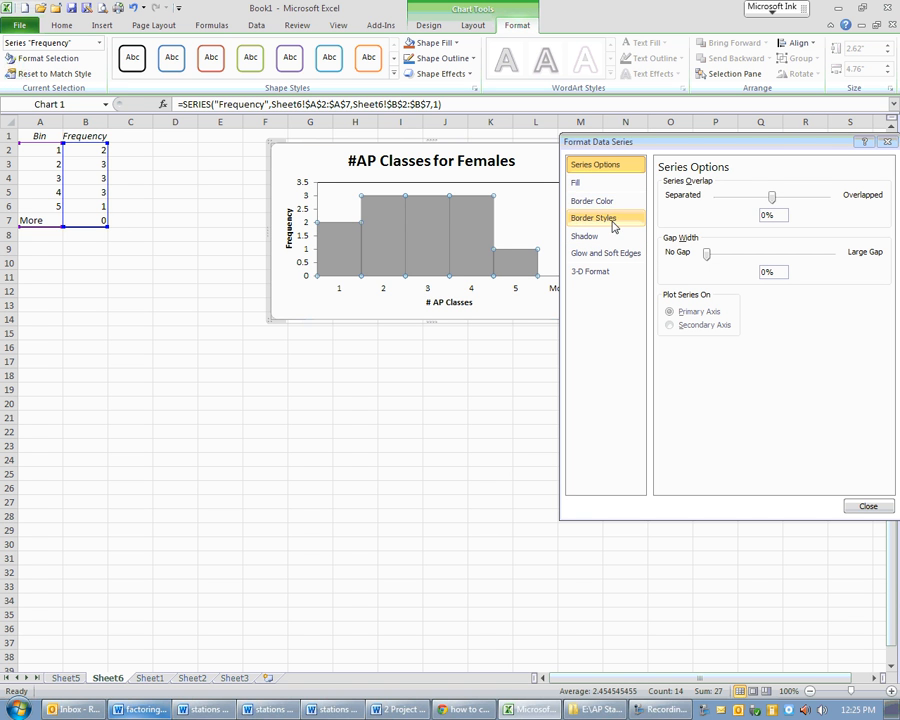
left_click(618, 204)
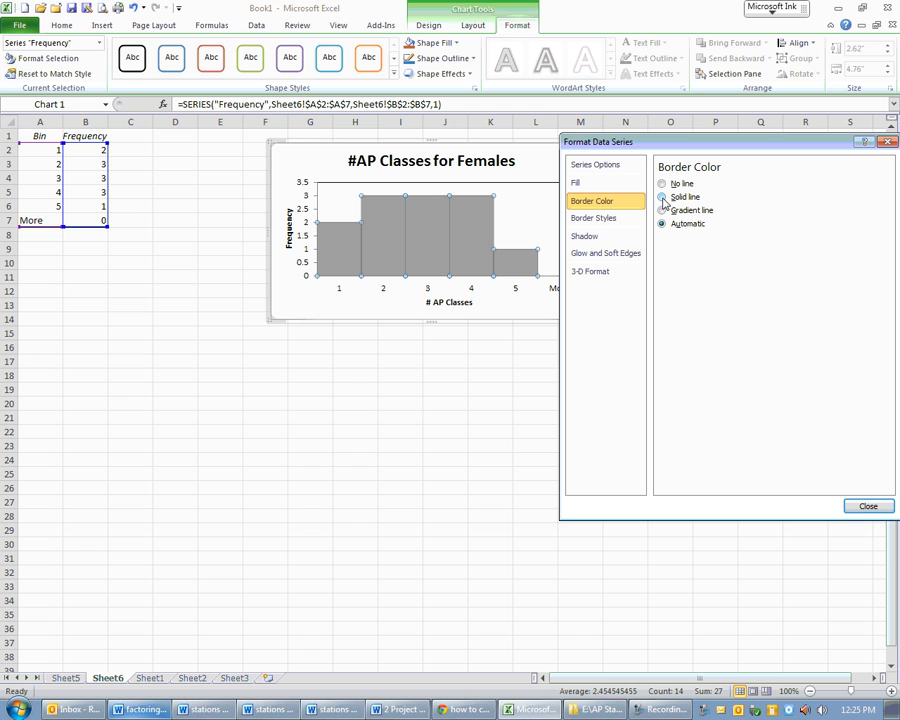
left_click(661, 197)
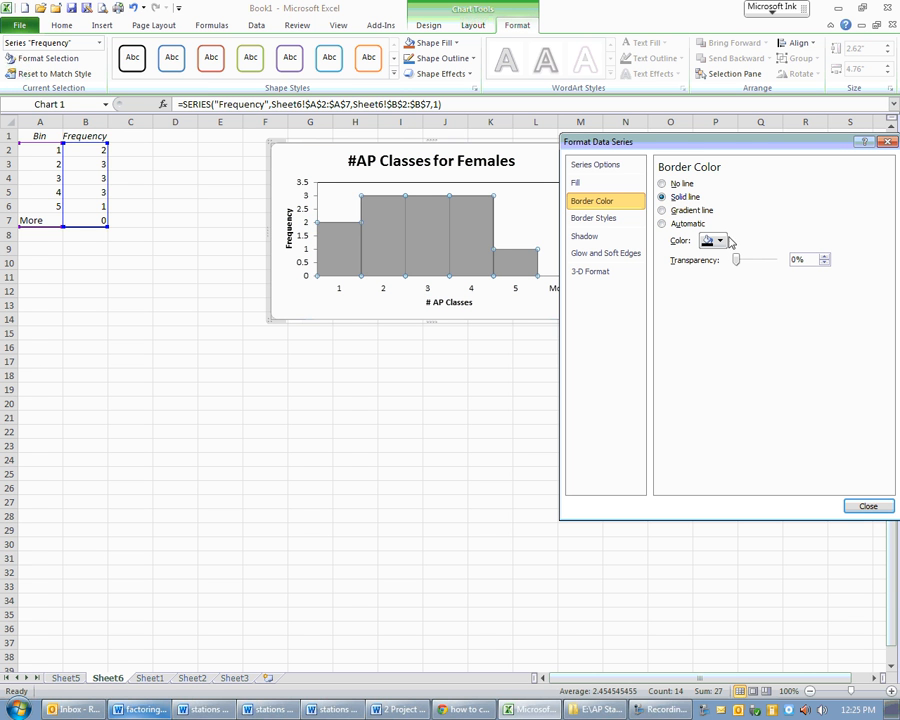
left_click_drag(736, 260, 761, 262)
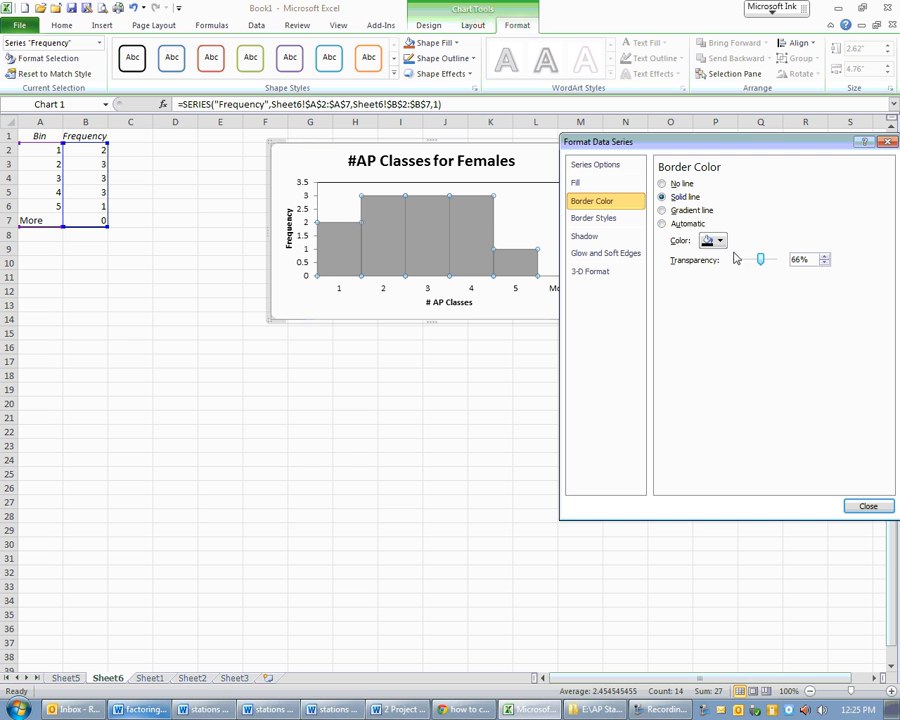
- Set the border color of the females' chart area to No line and shift the chart slightly on the sheet
left_click(384, 303)
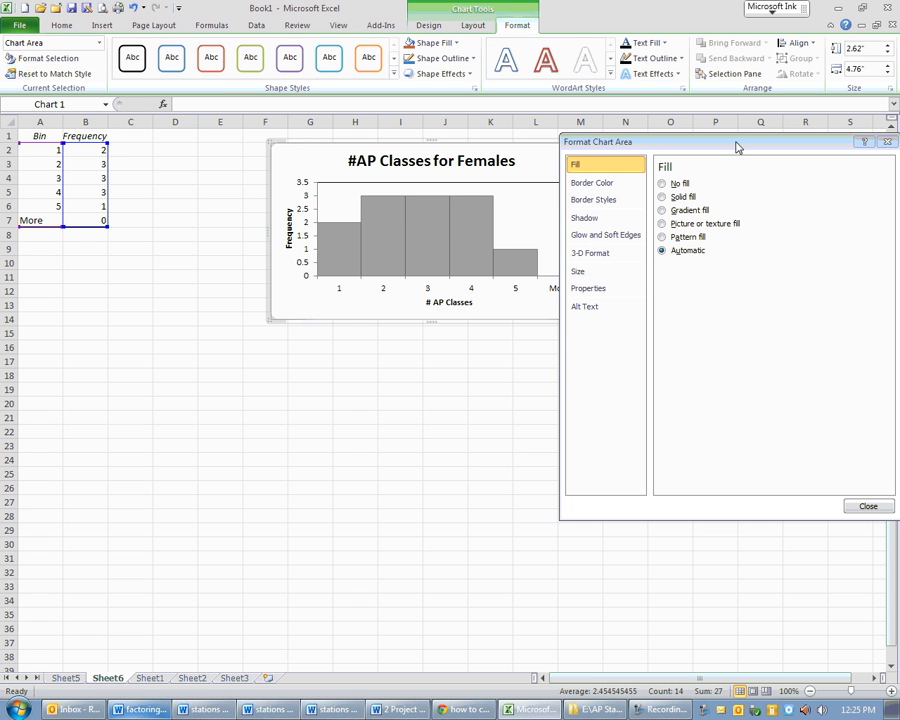
left_click_drag(736, 147, 781, 142)
left_click(653, 178)
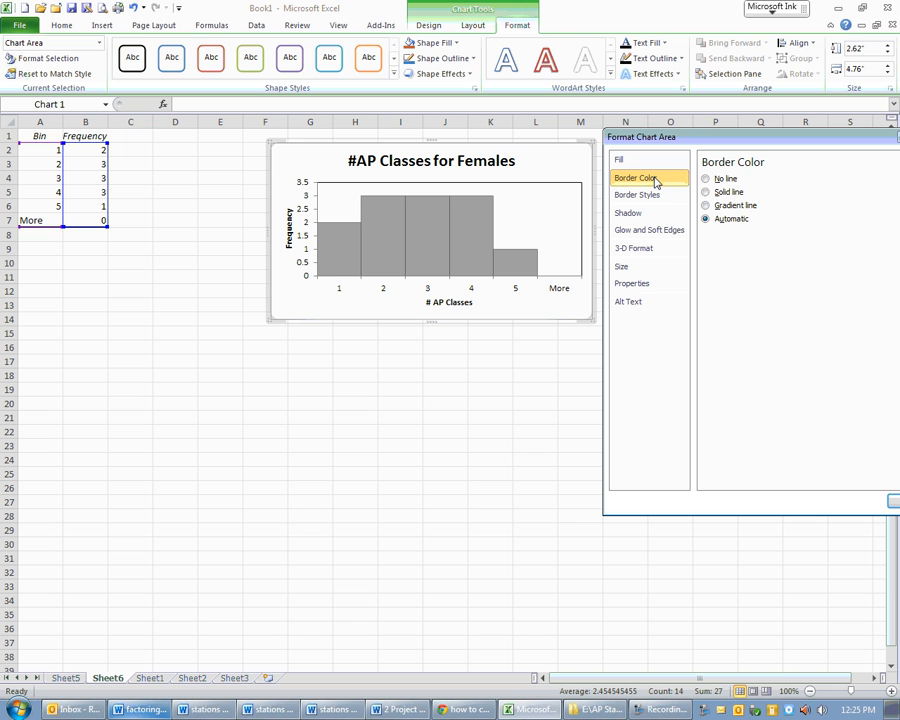
left_click(708, 181)
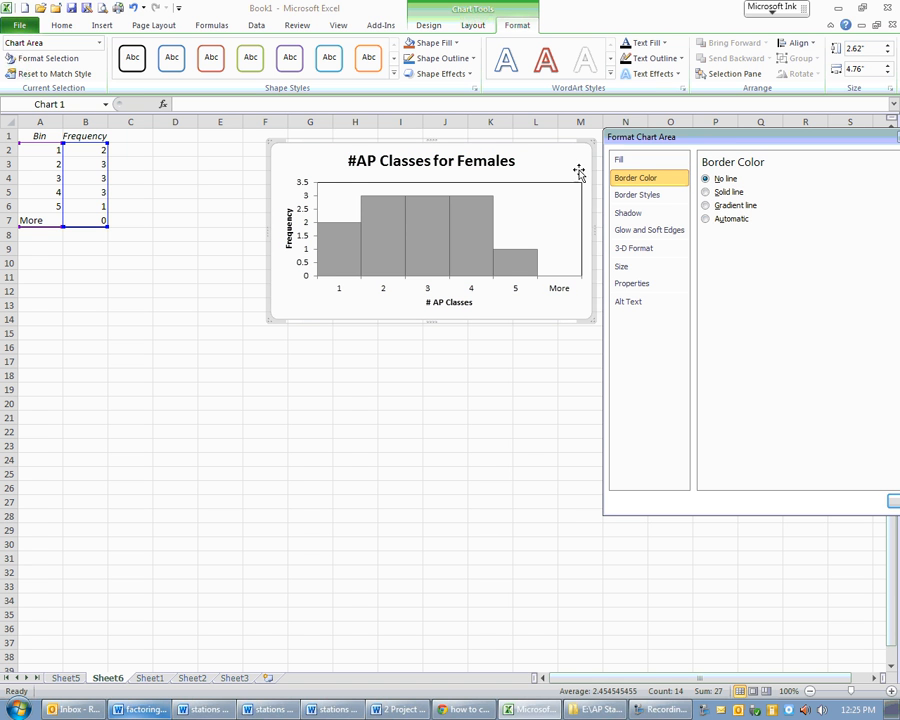
left_click_drag(528, 163, 514, 166)
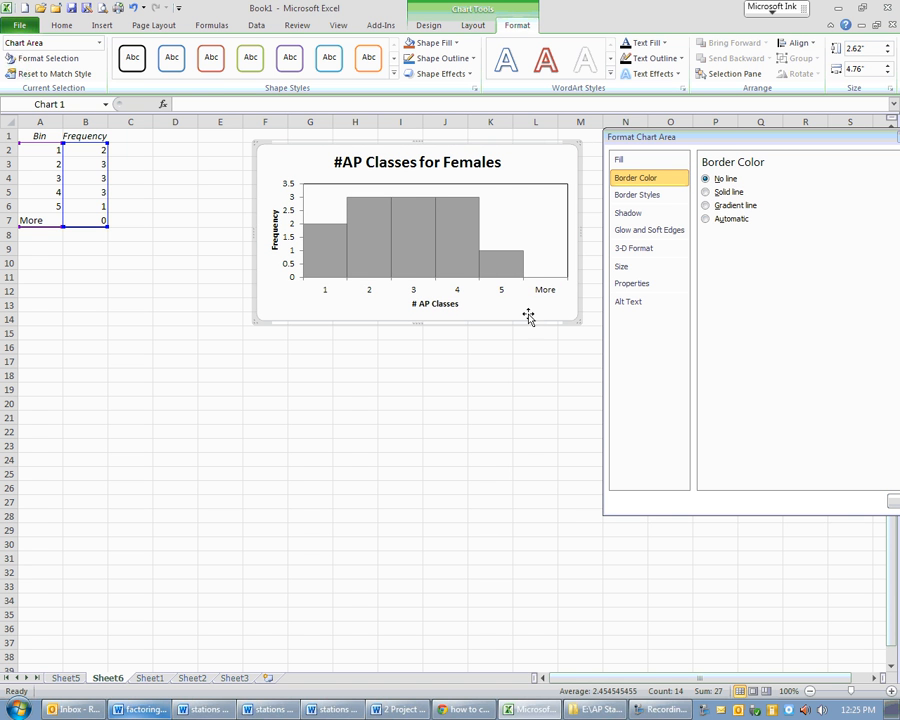
- Copy the whole "#AP Classes for Females" chart to the clipboard
left_click(490, 162)
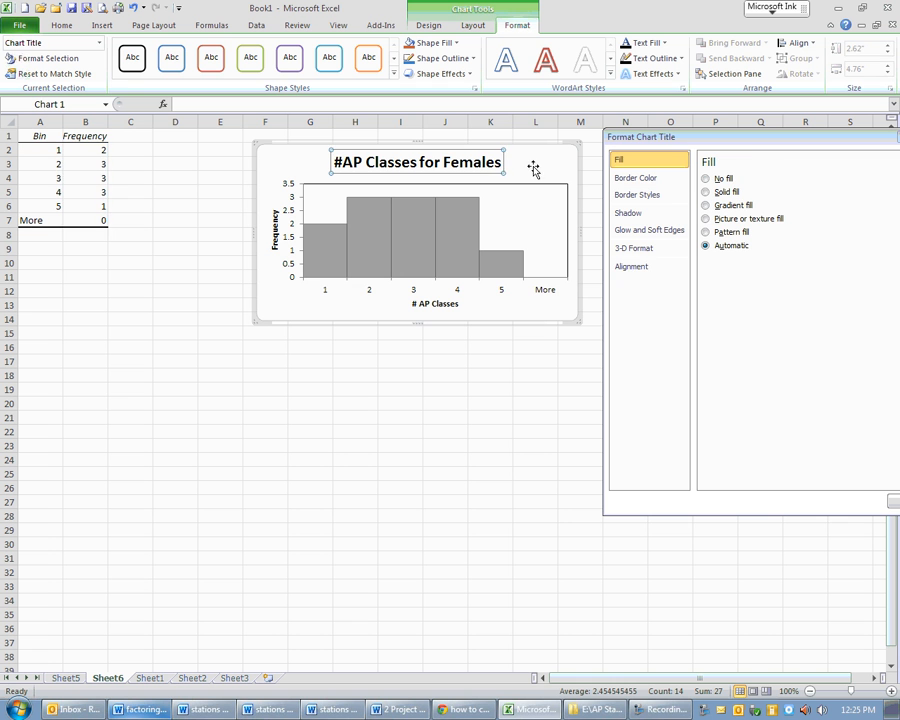
left_click(575, 205)
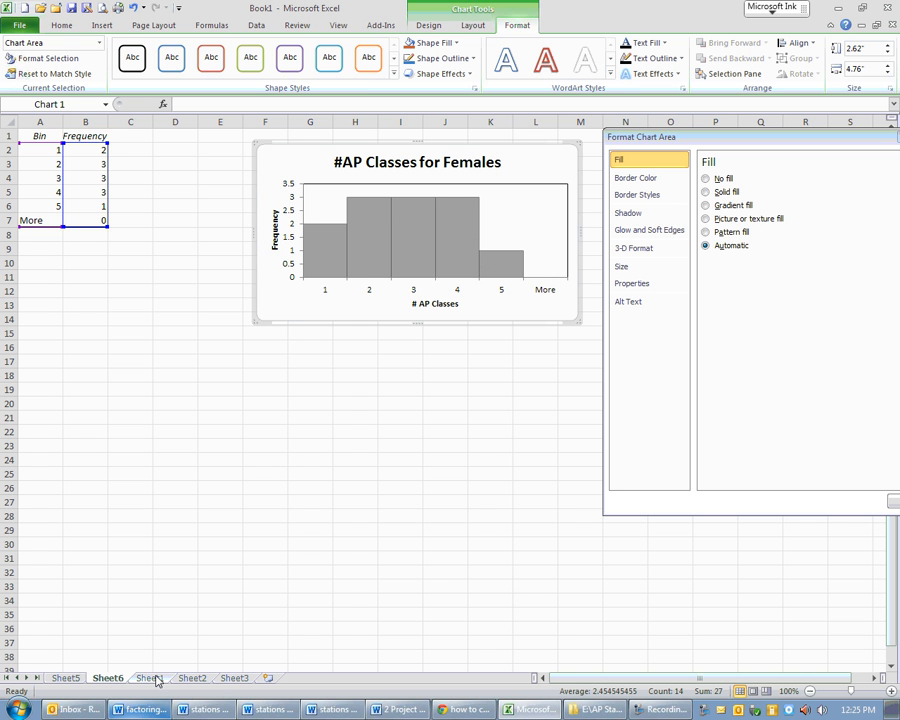
right_click(255, 205)
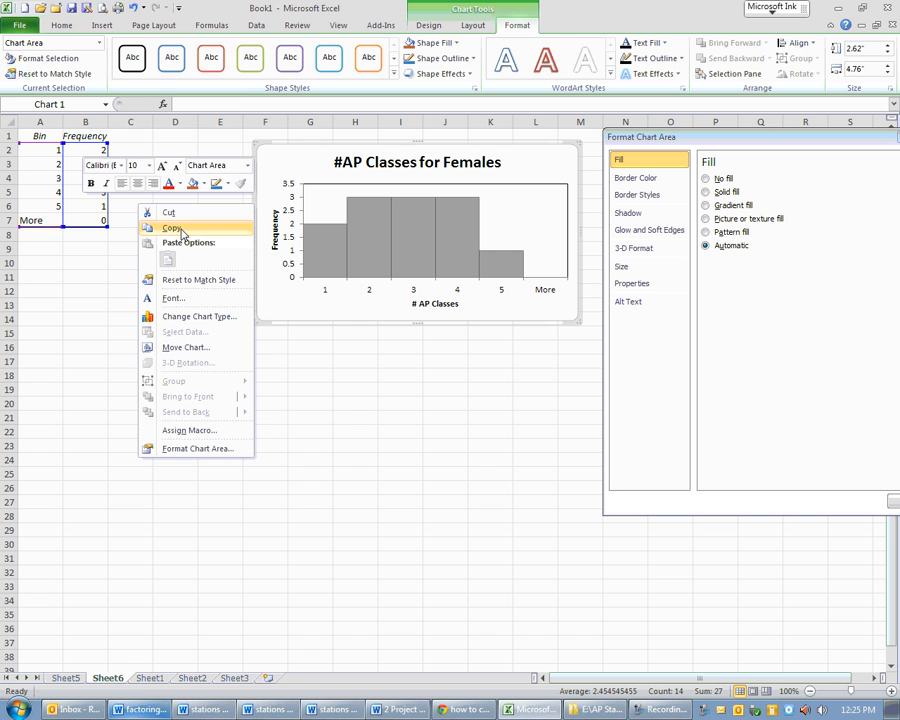
left_click(181, 229)
- Open a new Microsoft Word document and paste the copied chart into it as a Picture (JPEG) with Paste Special
left_click(12, 712)
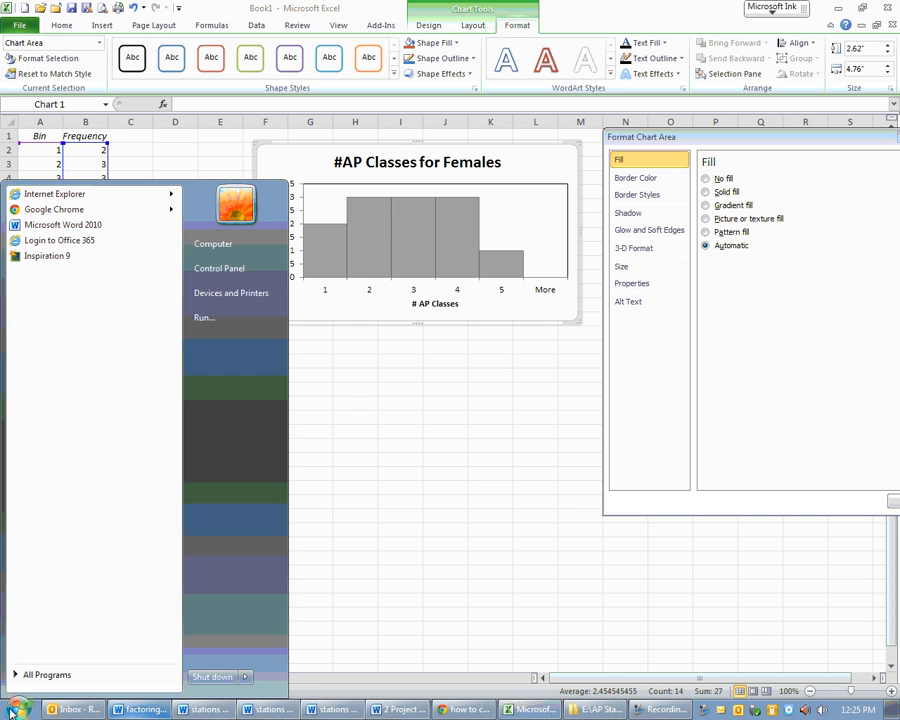
left_click(63, 226)
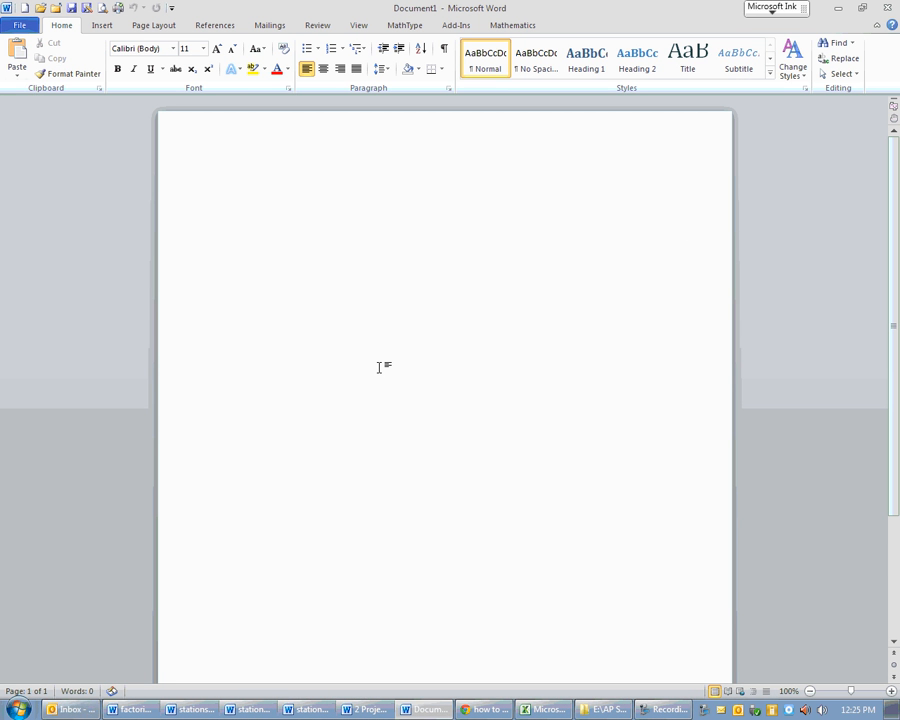
left_click(17, 72)
left_click(56, 125)
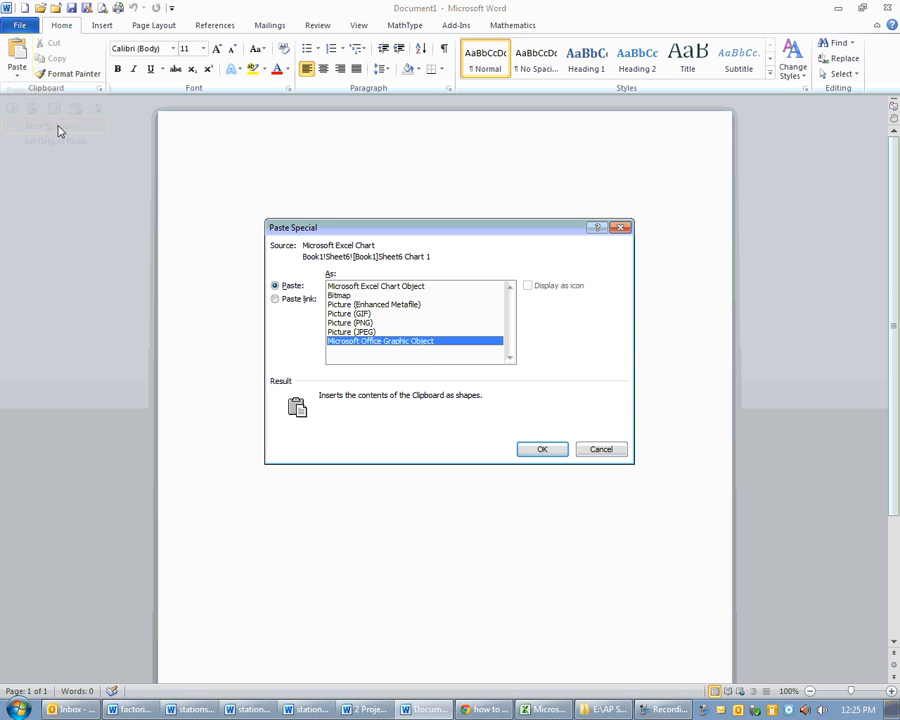
left_click(348, 332)
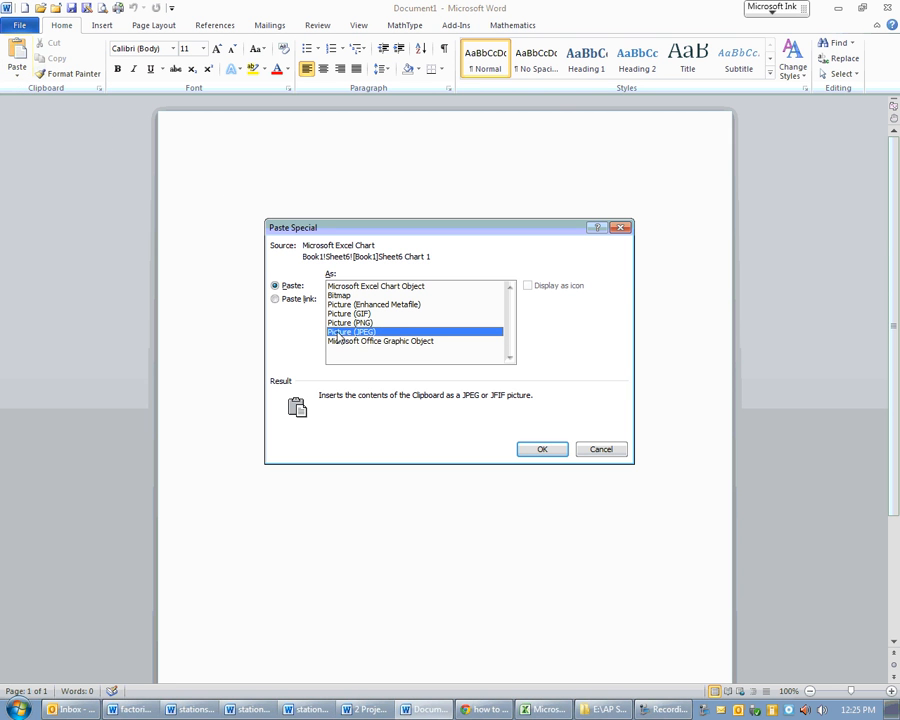
left_click(542, 451)
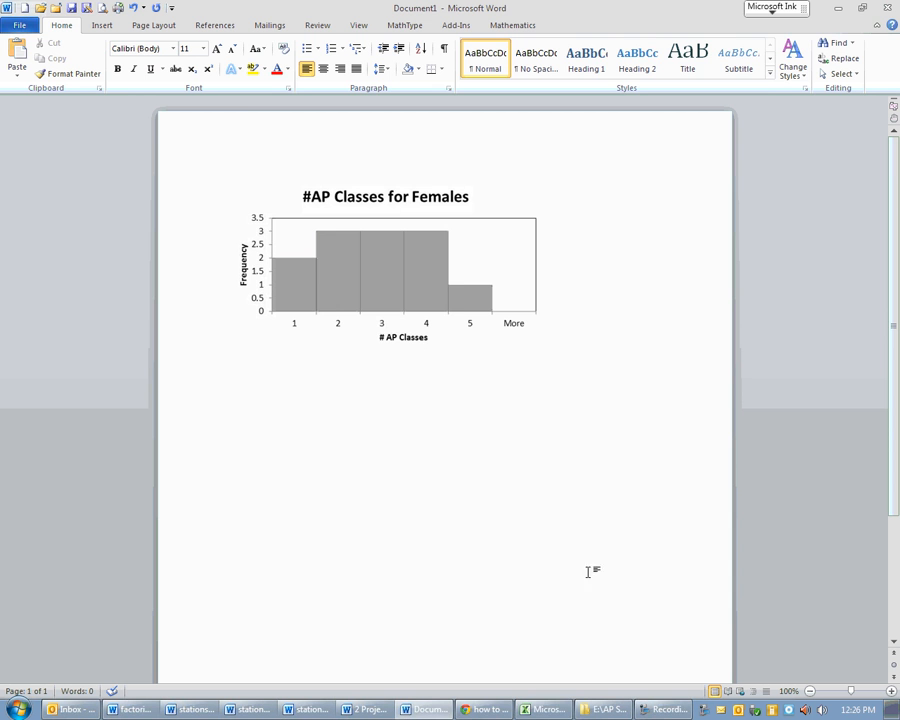
- Switch back to the Excel workbook, go to the student data on Sheet1 and close the Format Shape dialog
left_click(537, 715)
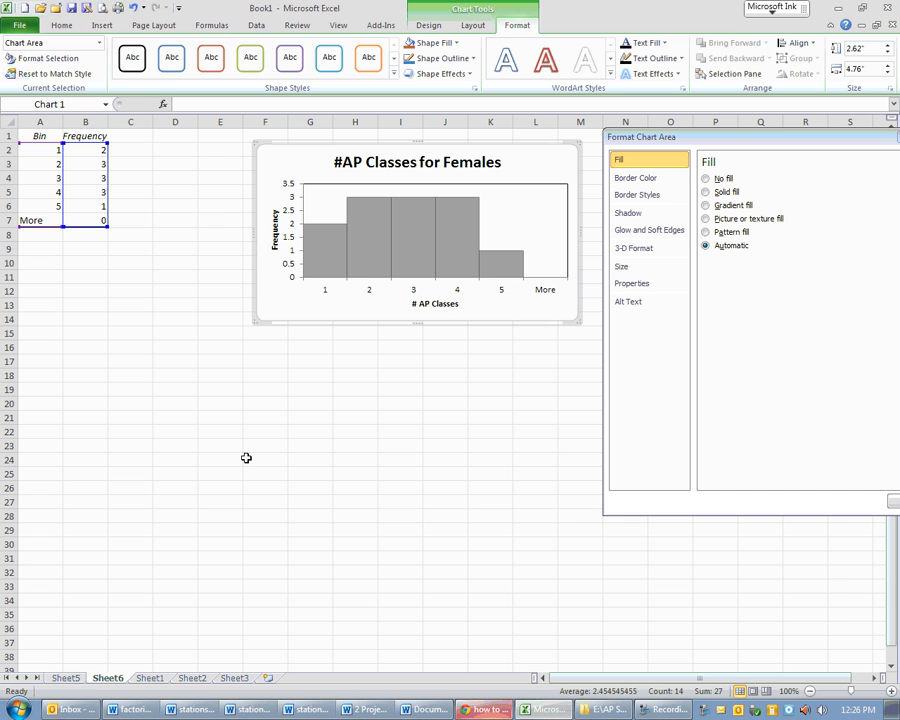
left_click(152, 679)
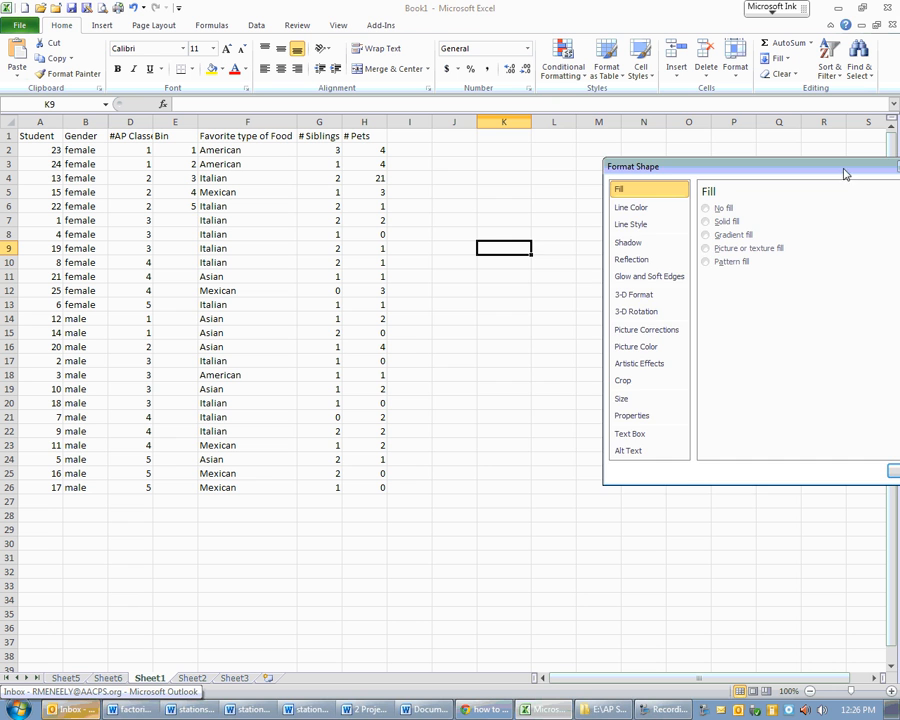
left_click_drag(845, 174, 652, 146)
left_click(738, 442)
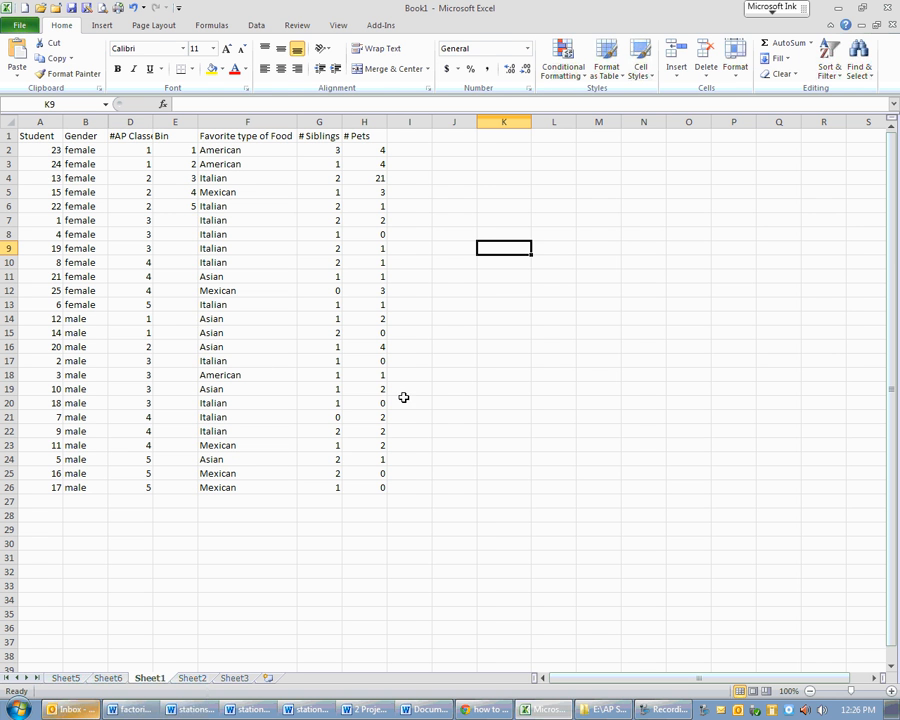
- Create a Histogram with chart output on a new worksheet from the males' AP classes in D14:D26, using bins E2:E6
left_click(256, 25)
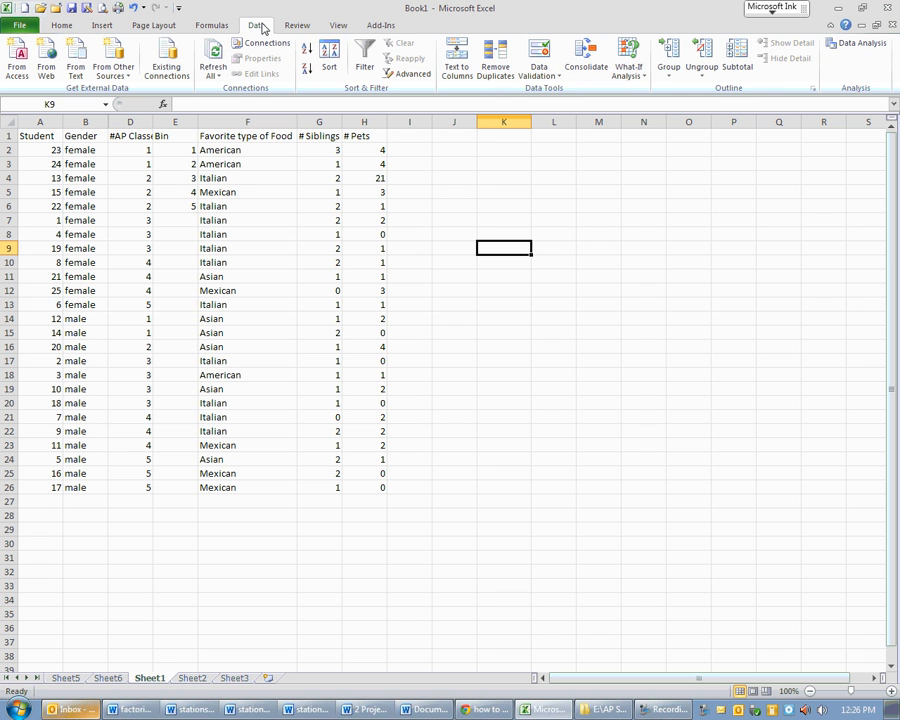
left_click(852, 43)
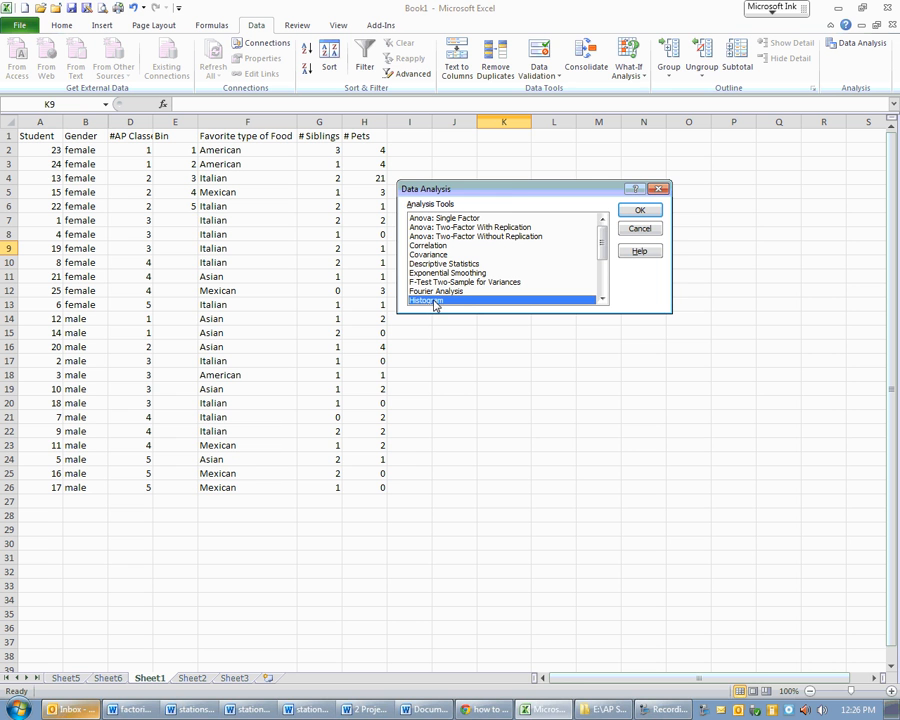
left_click(640, 210)
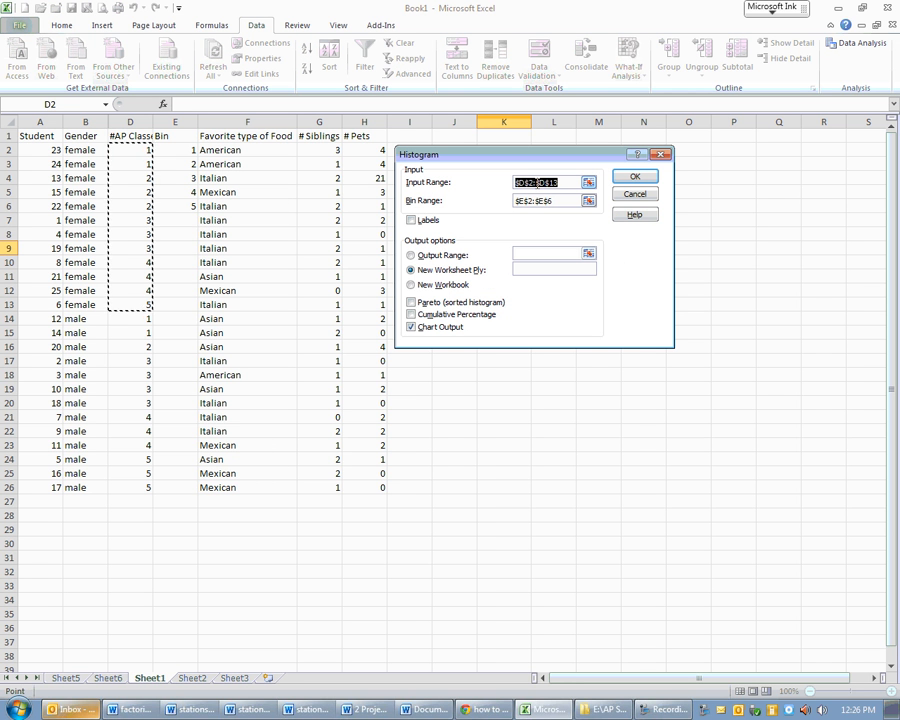
key("BackSpace")
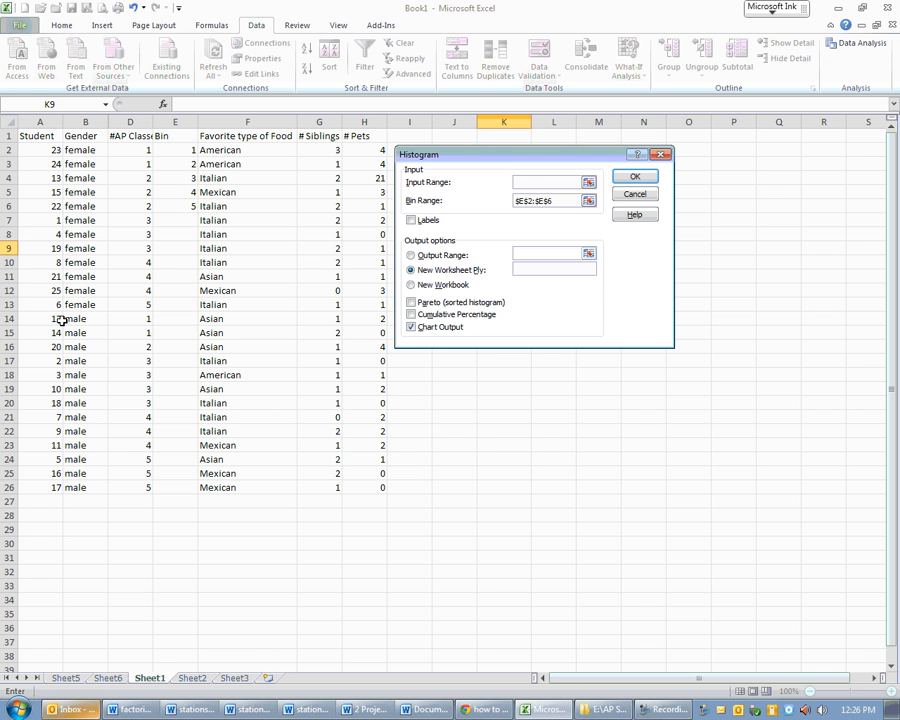
left_click_drag(134, 318, 137, 486)
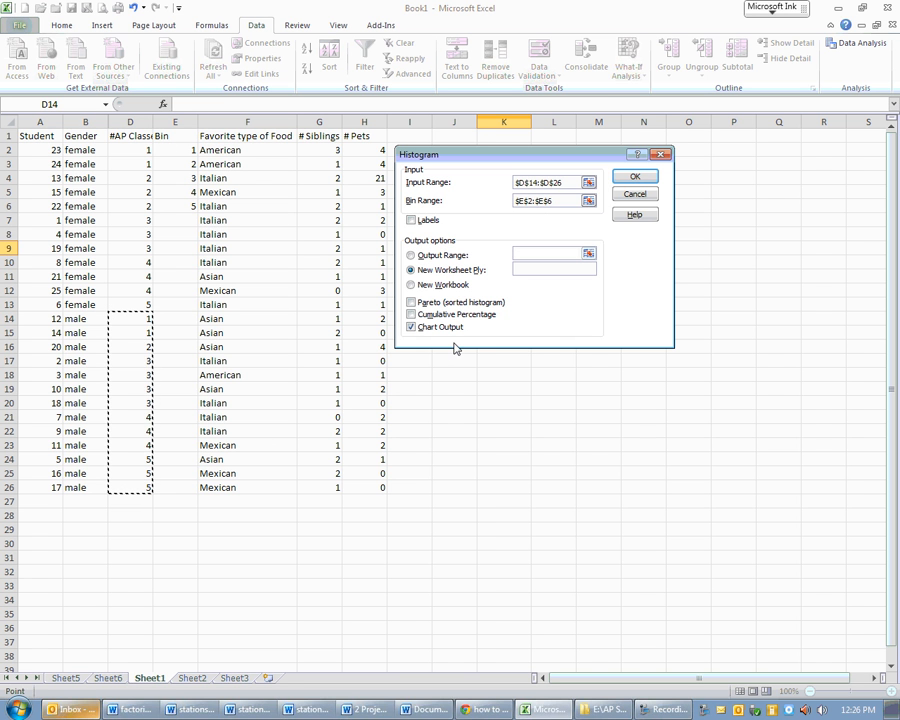
left_click(636, 177)
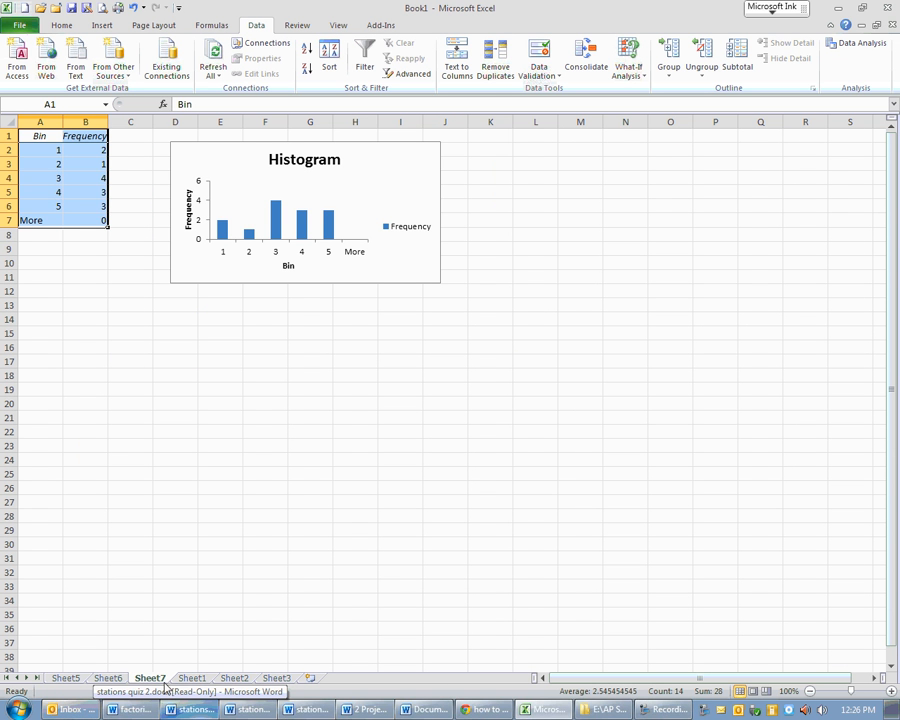
- Compare the new chart on Sheet7 with the females' chart on Sheet6 and title it "AP Classes for Males"
left_click(108, 679)
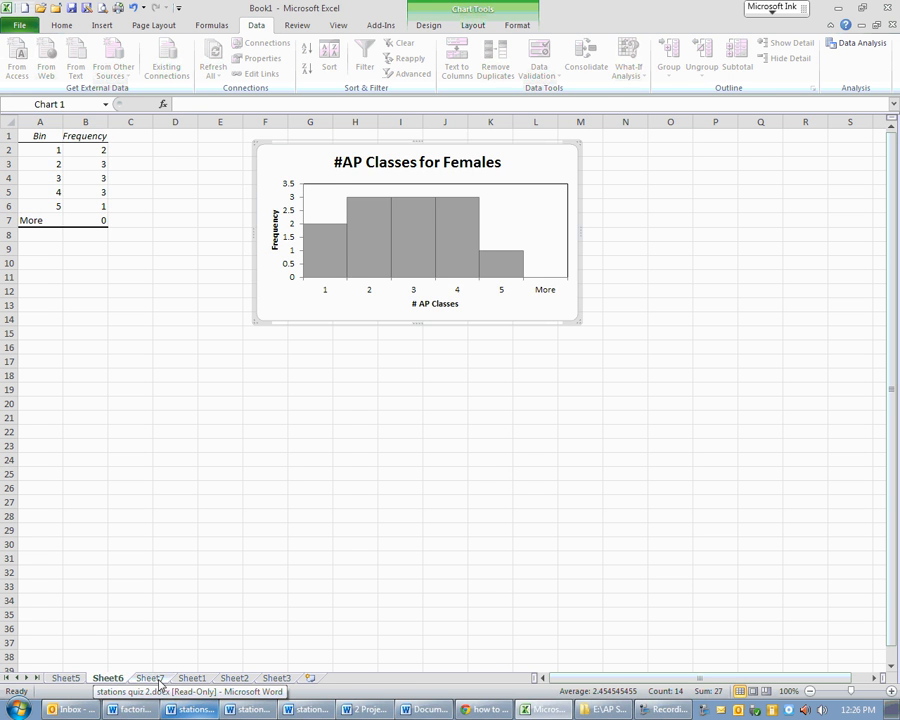
left_click(152, 679)
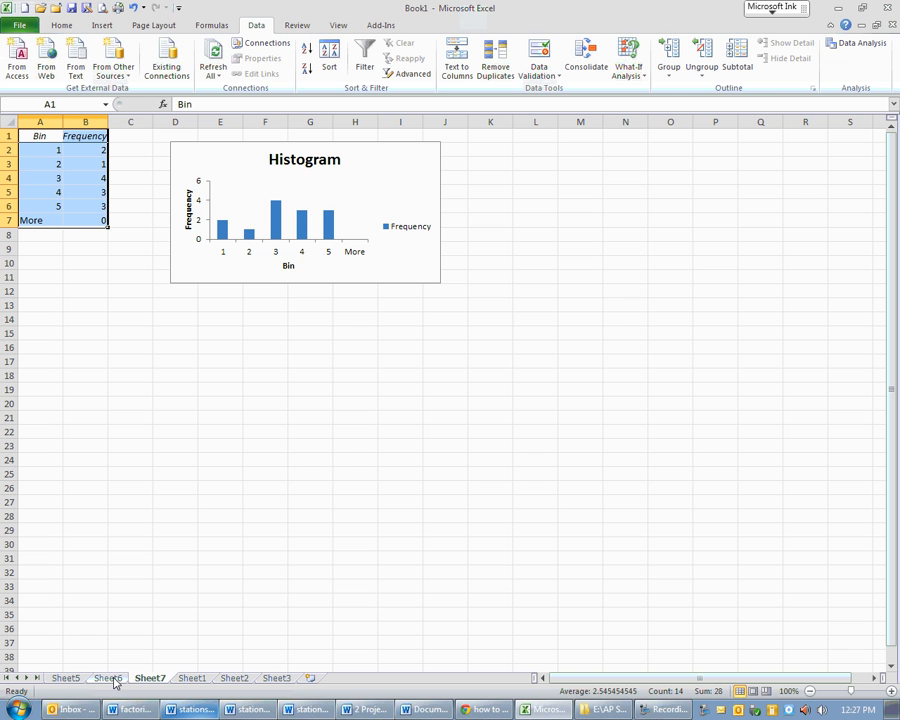
left_click(110, 679)
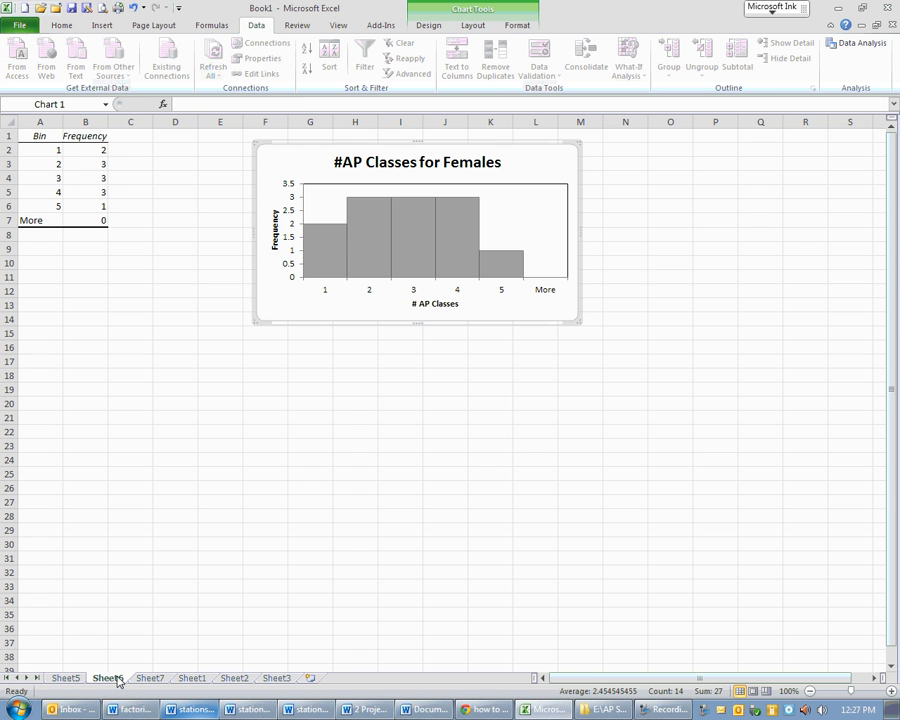
left_click(152, 678)
left_click(303, 160)
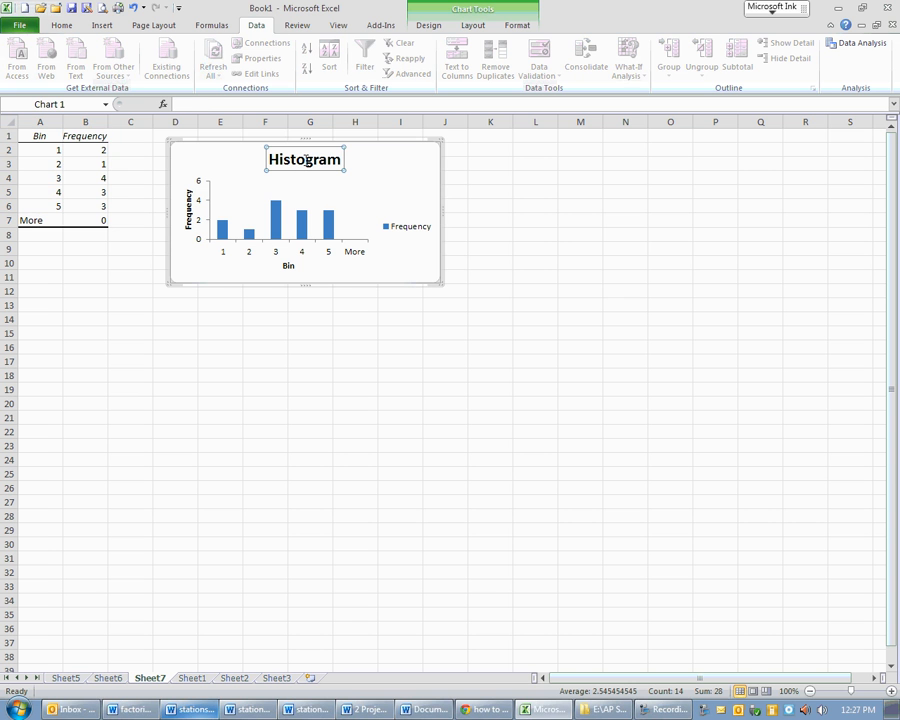
type("AP Clas")
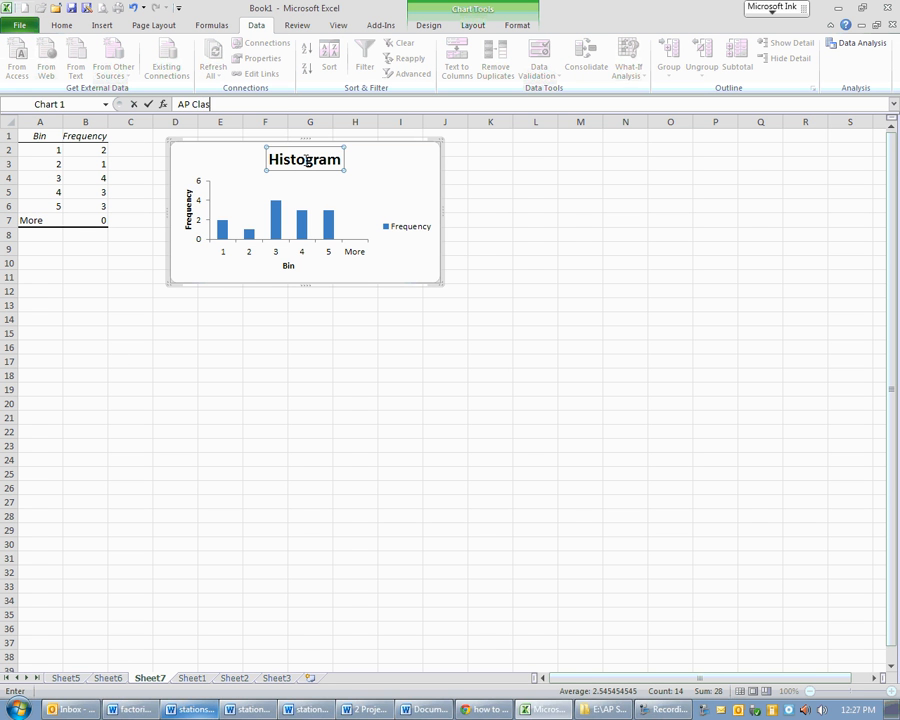
type("ses for Males")
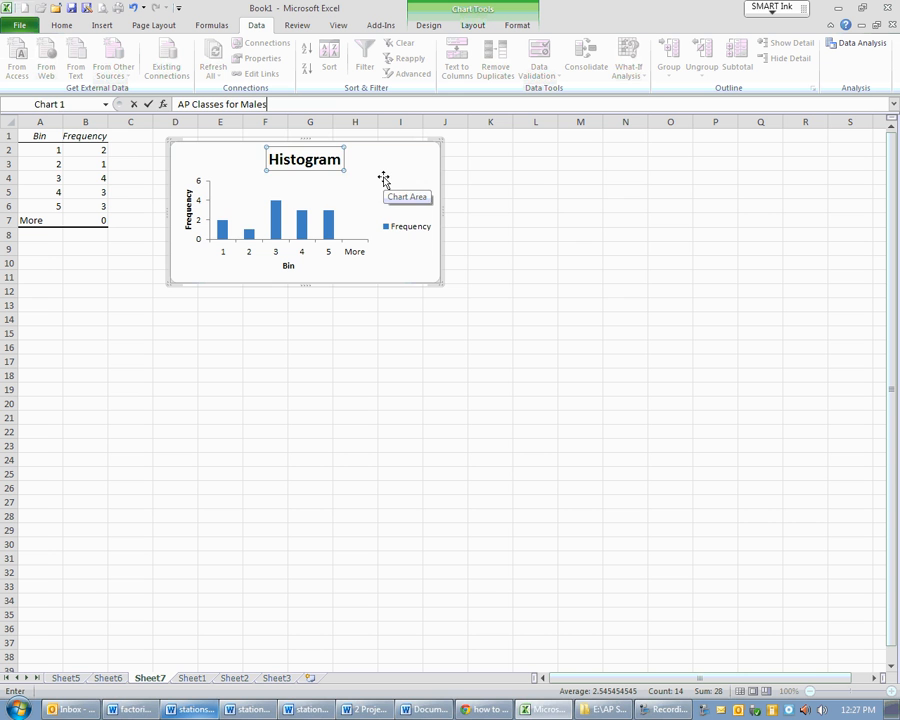
key("Return")
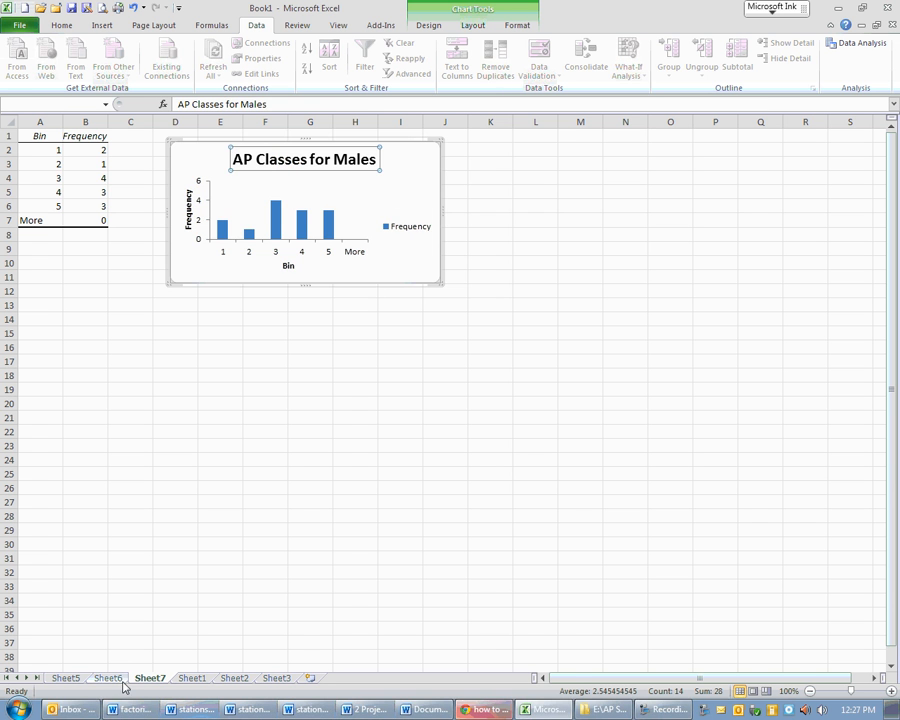
- Add "#" in front of the males' chart title on Sheet7, checking the wording against the females' chart on Sheet6
left_click(122, 681)
left_click(150, 678)
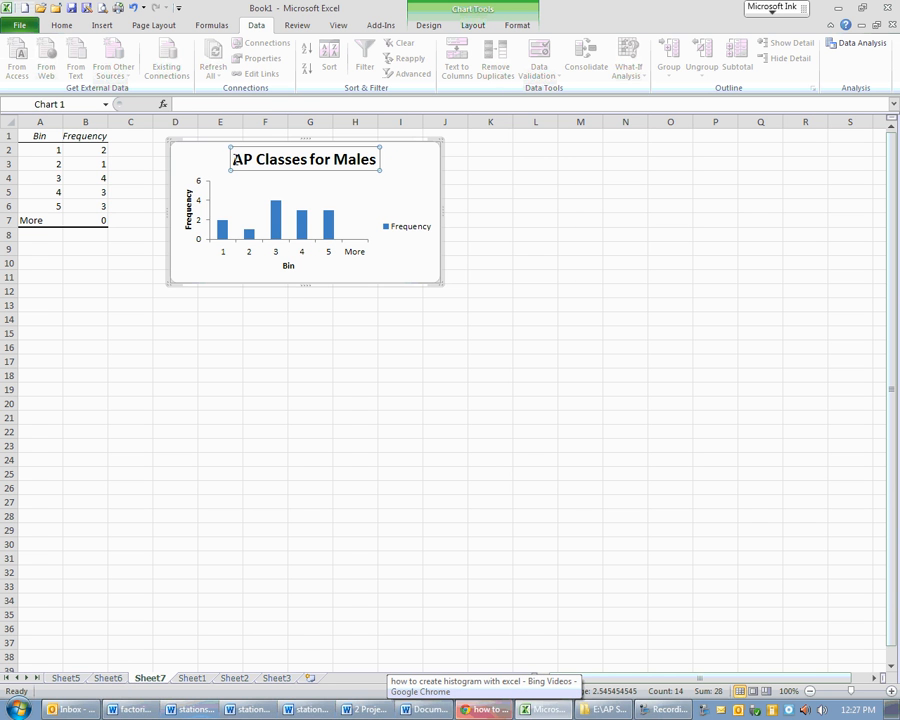
type("#")
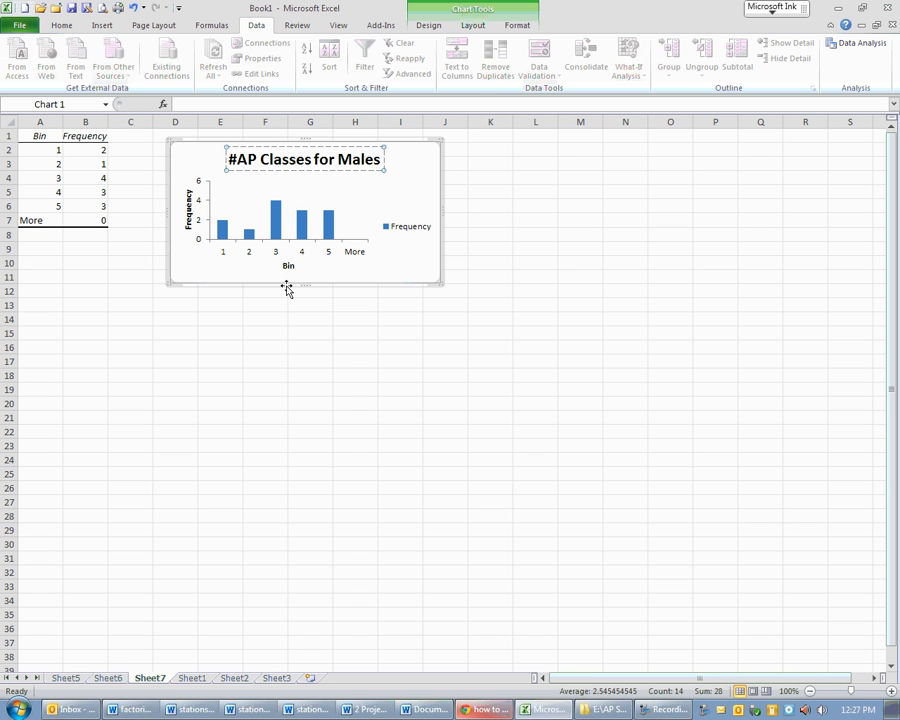
left_click(118, 678)
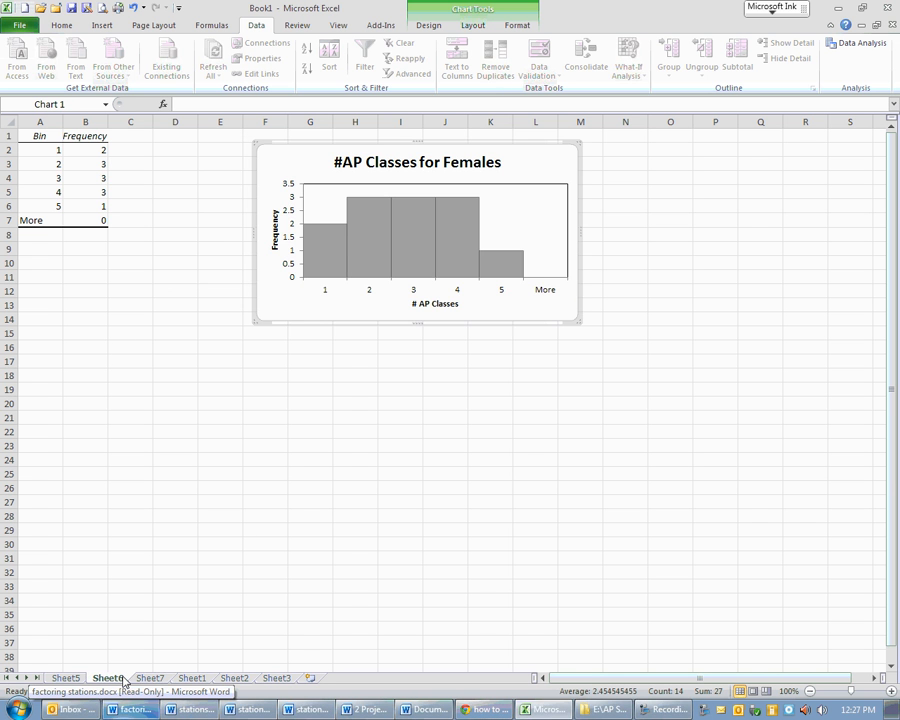
- Title the horizontal axis of the males' chart on Sheet7 "#AP Classes" and delete the chart's legend
left_click(150, 678)
double_click(291, 265)
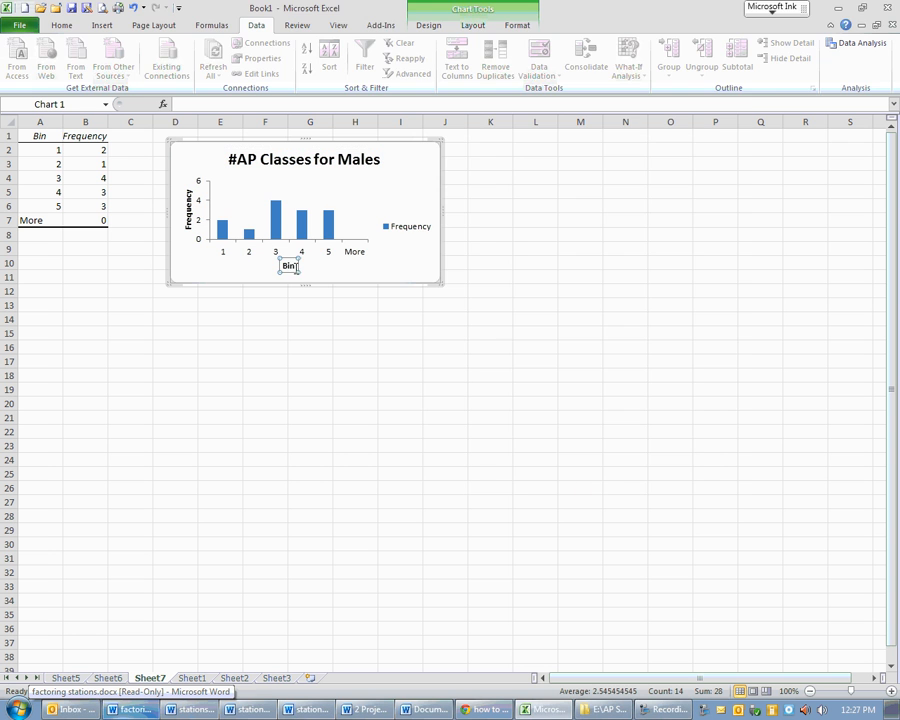
left_click(728, 468)
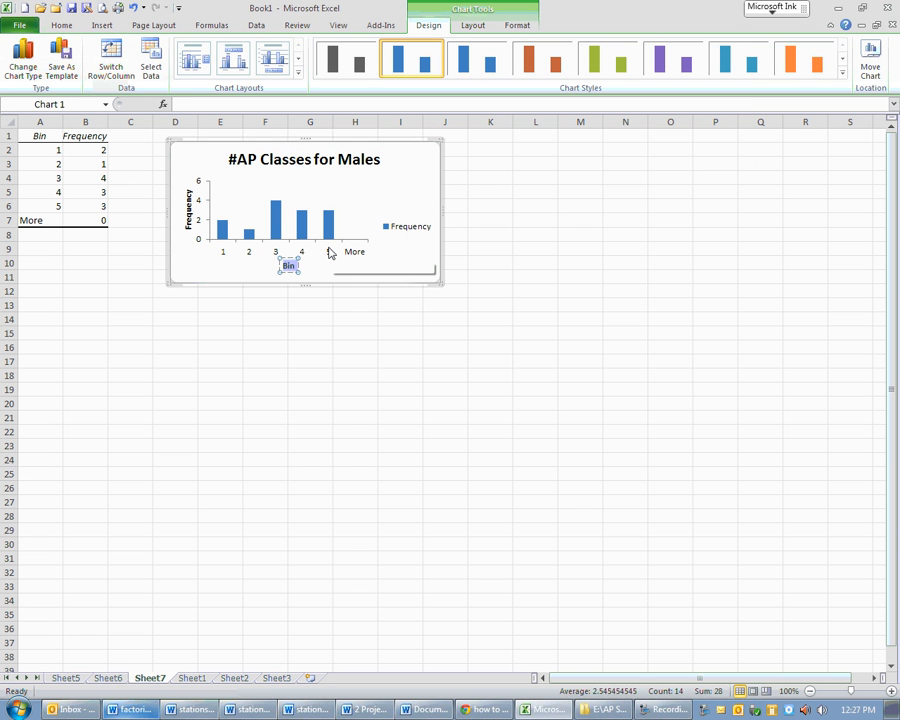
type("#AP")
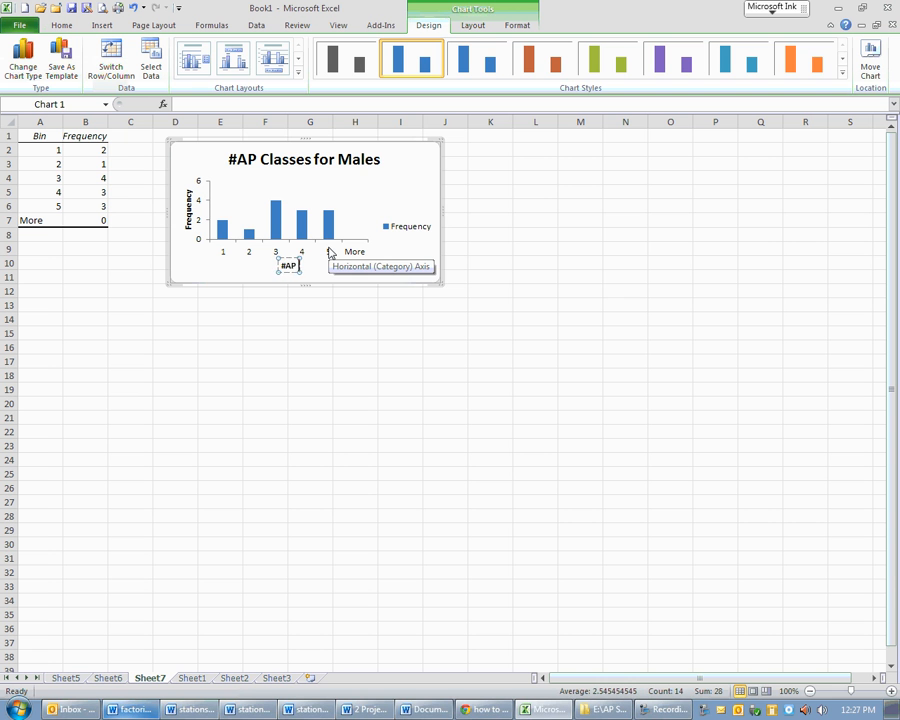
type(" Classes")
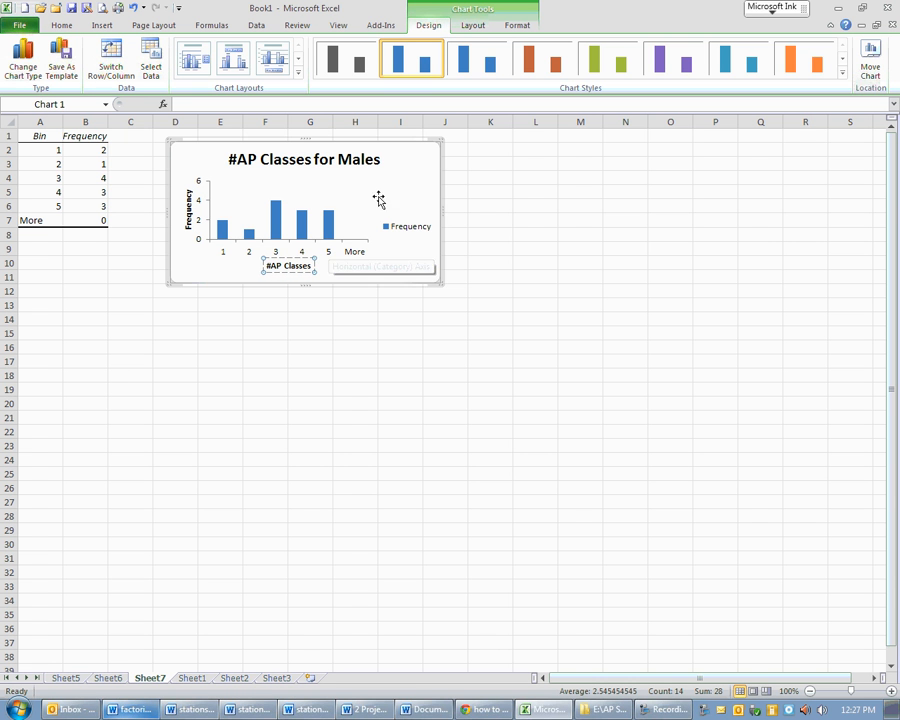
left_click(418, 231)
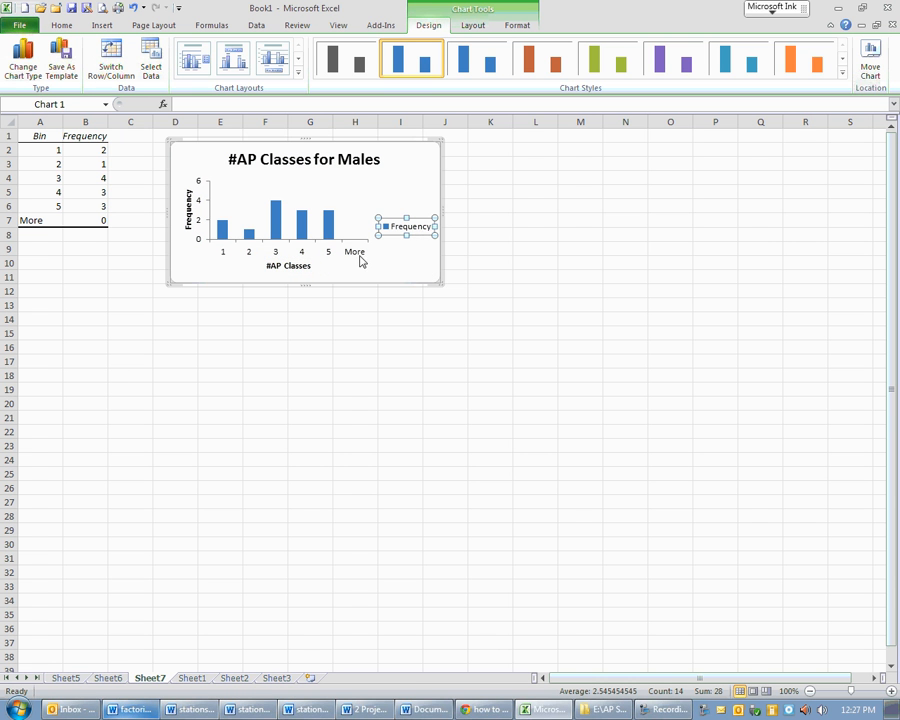
key("Delete")
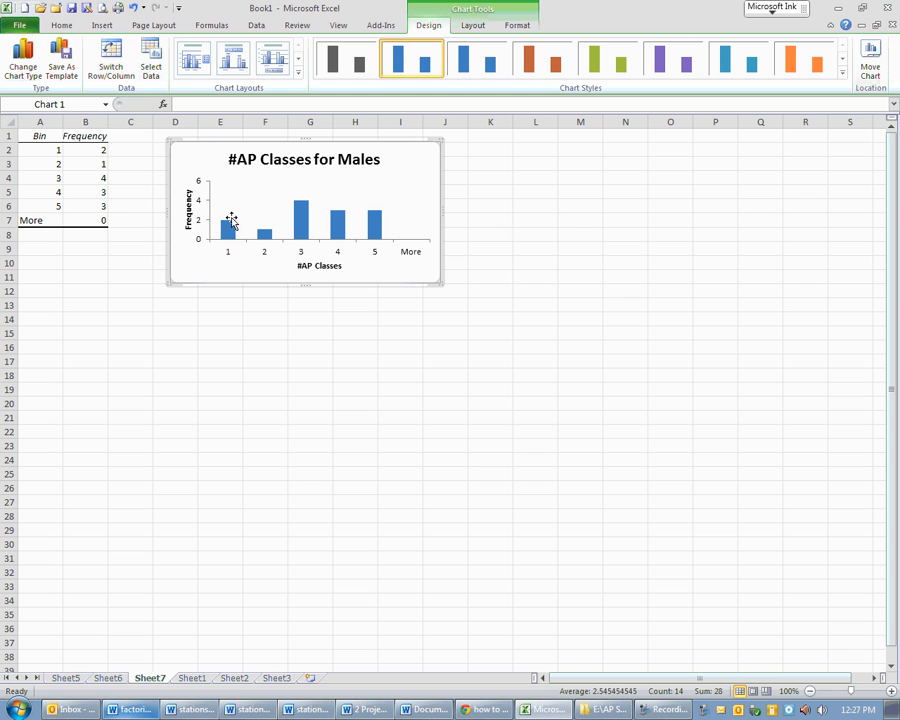
- Set the gap width of the Frequency series in the males' chart to 0%
left_click(520, 26)
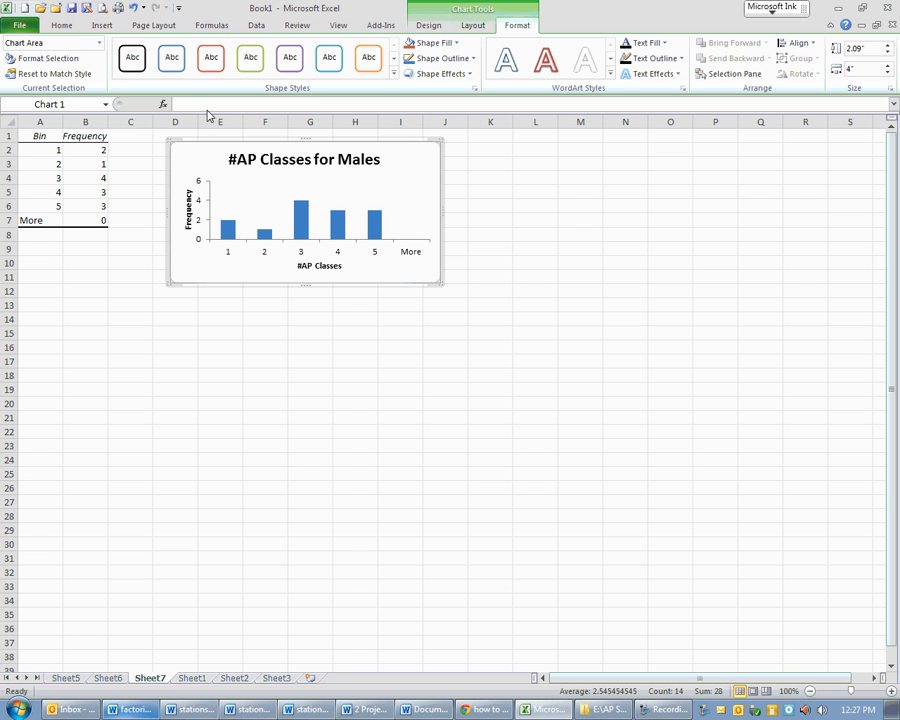
left_click(99, 44)
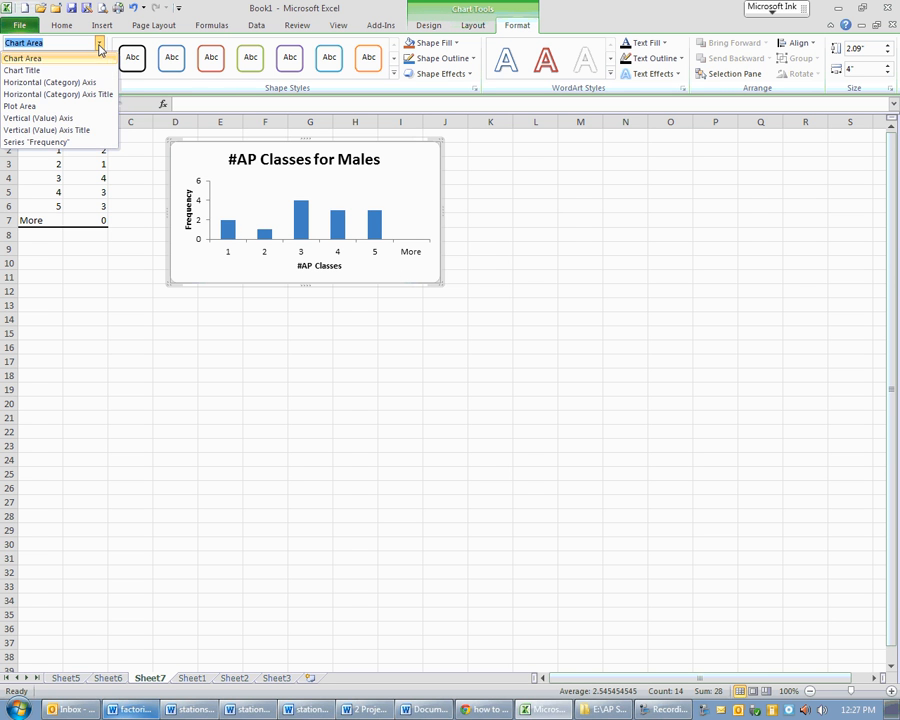
left_click(36, 142)
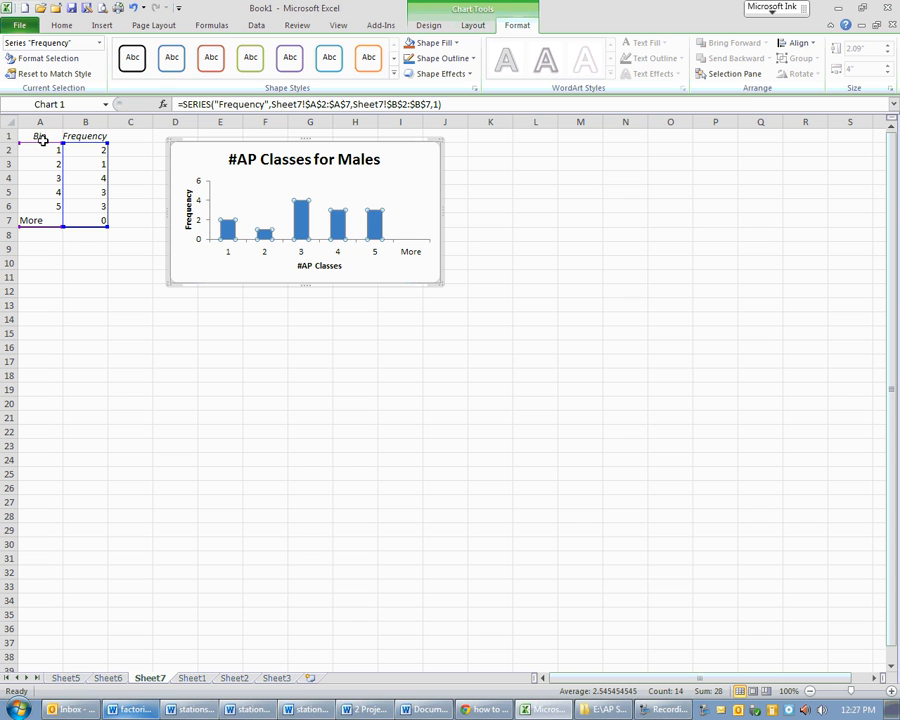
left_click(47, 58)
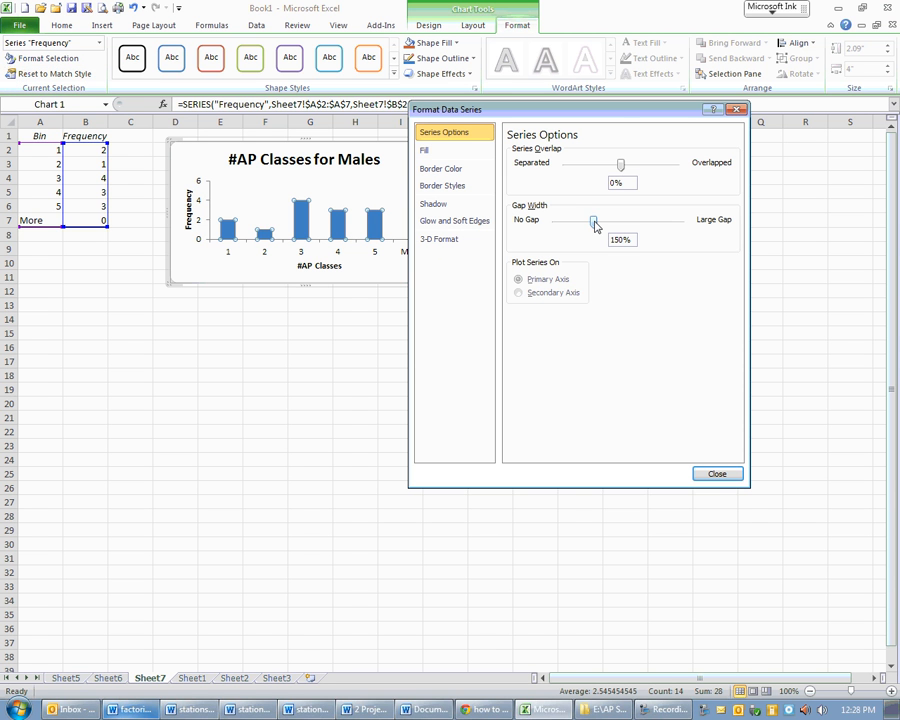
left_click_drag(593, 222, 555, 231)
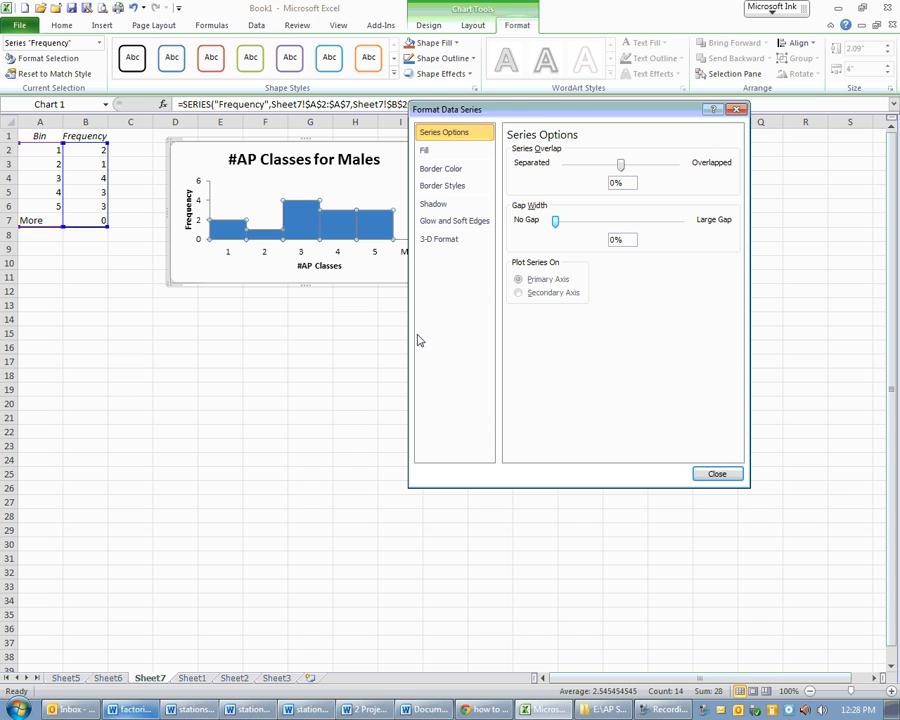
- Give the males' histogram bars a solid grey fill, keeping the formatting dialog clear of the chart
left_click_drag(543, 116, 645, 110)
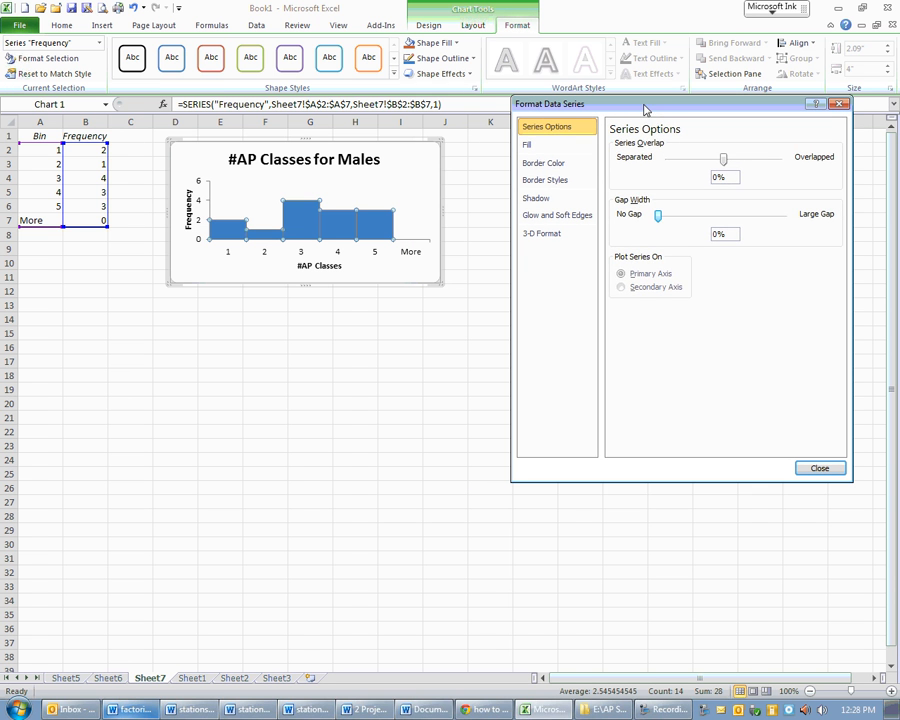
left_click(536, 148)
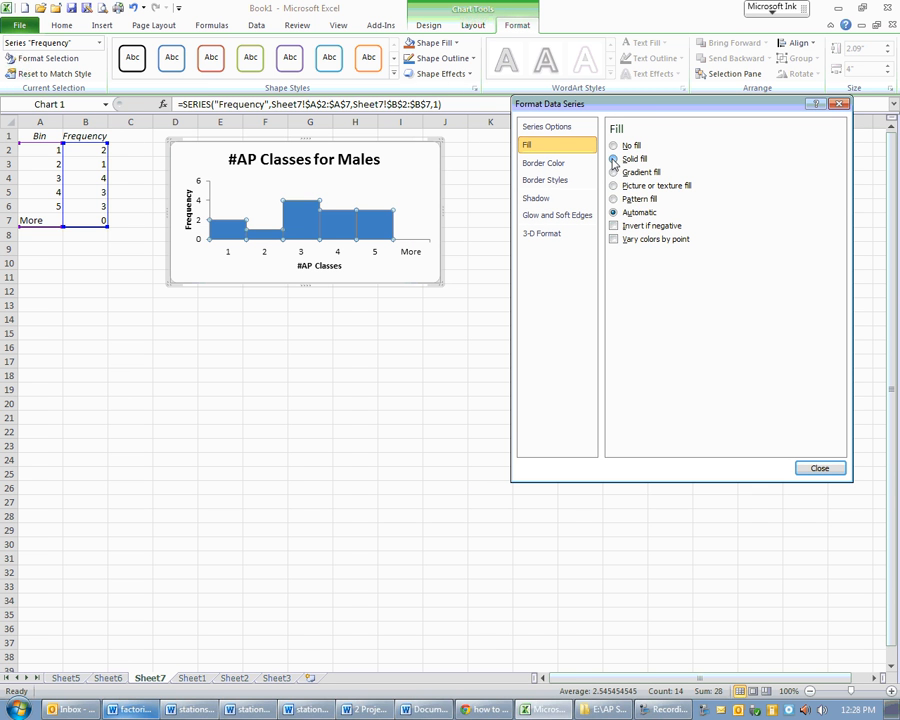
left_click(614, 159)
left_click(674, 270)
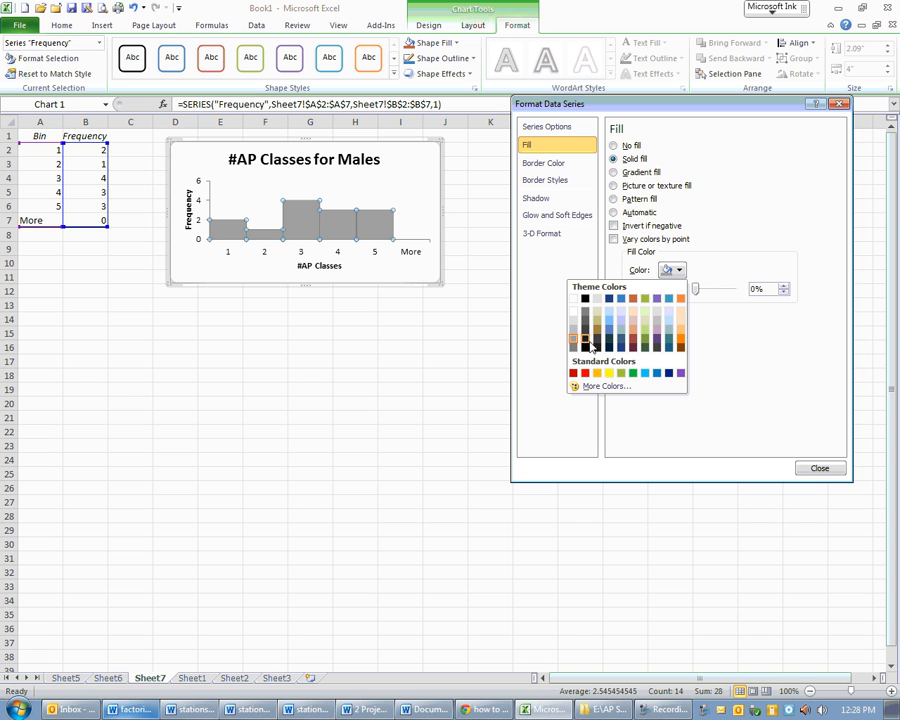
left_click(575, 338)
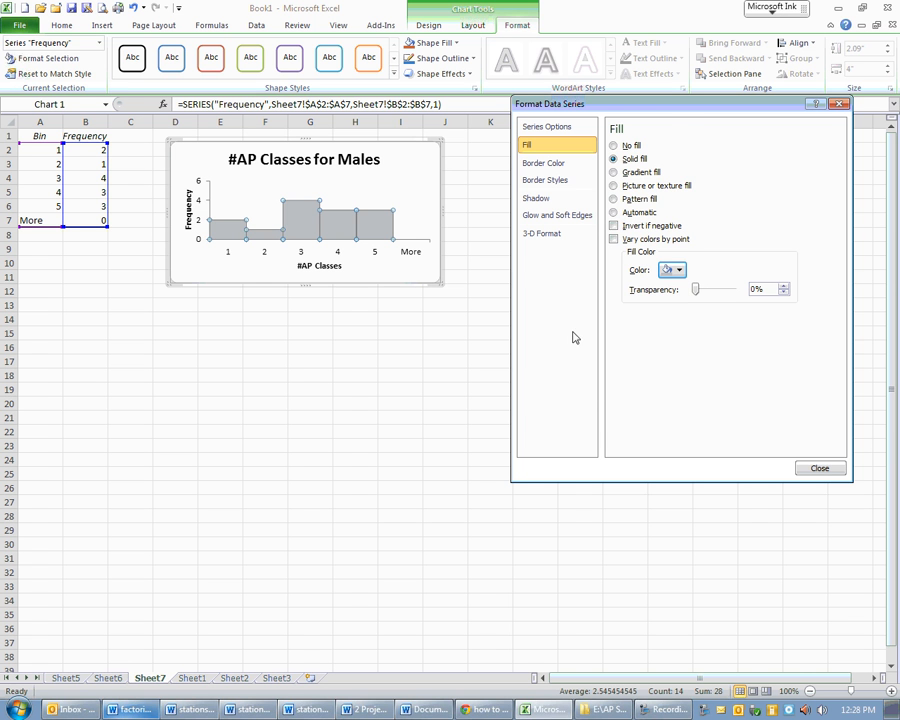
- Give the males' histogram bars a solid black border with 66% transparency and close the formatting dialog
left_click(558, 166)
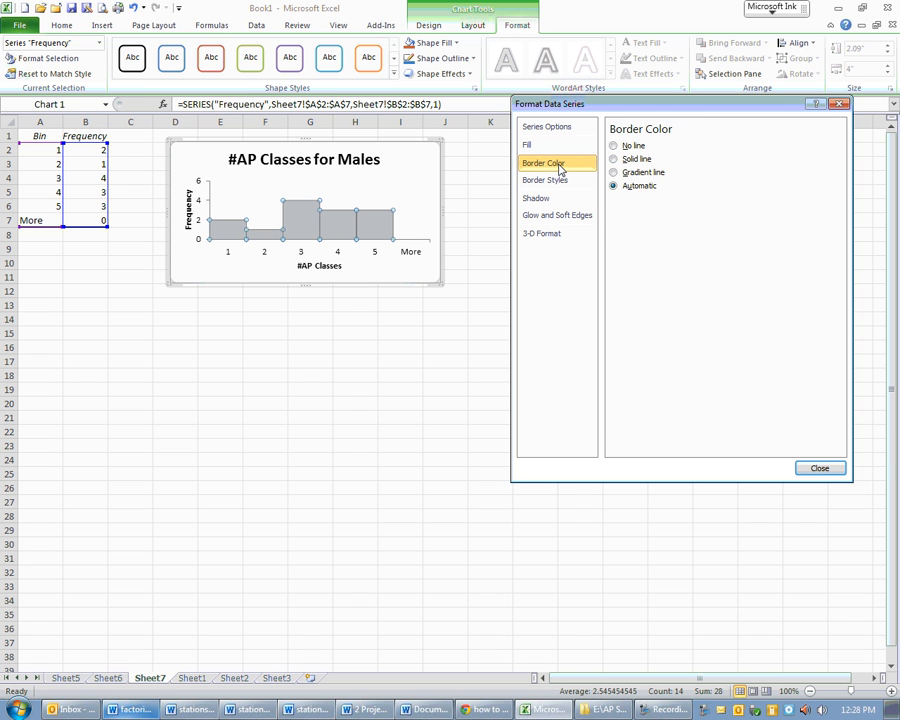
left_click(614, 160)
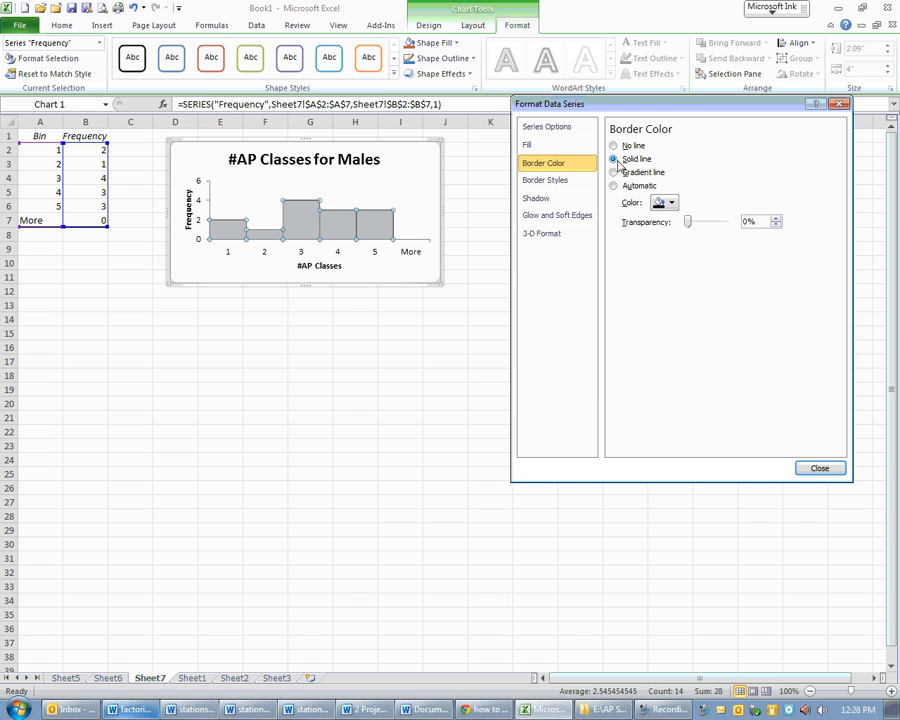
left_click(668, 203)
left_click(579, 234)
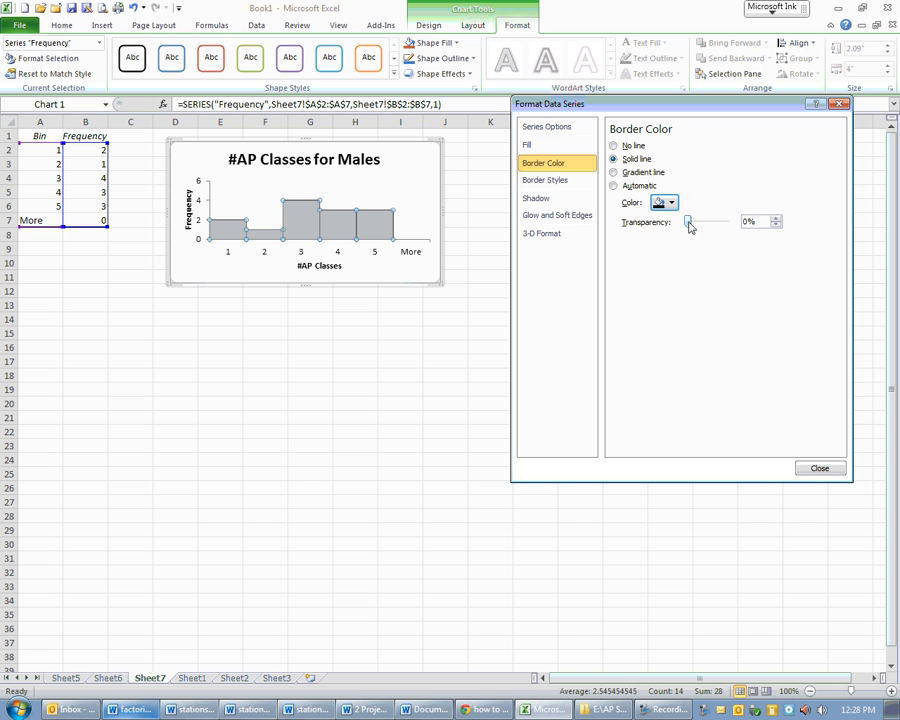
left_click_drag(689, 223, 703, 230)
left_click_drag(709, 229, 707, 231)
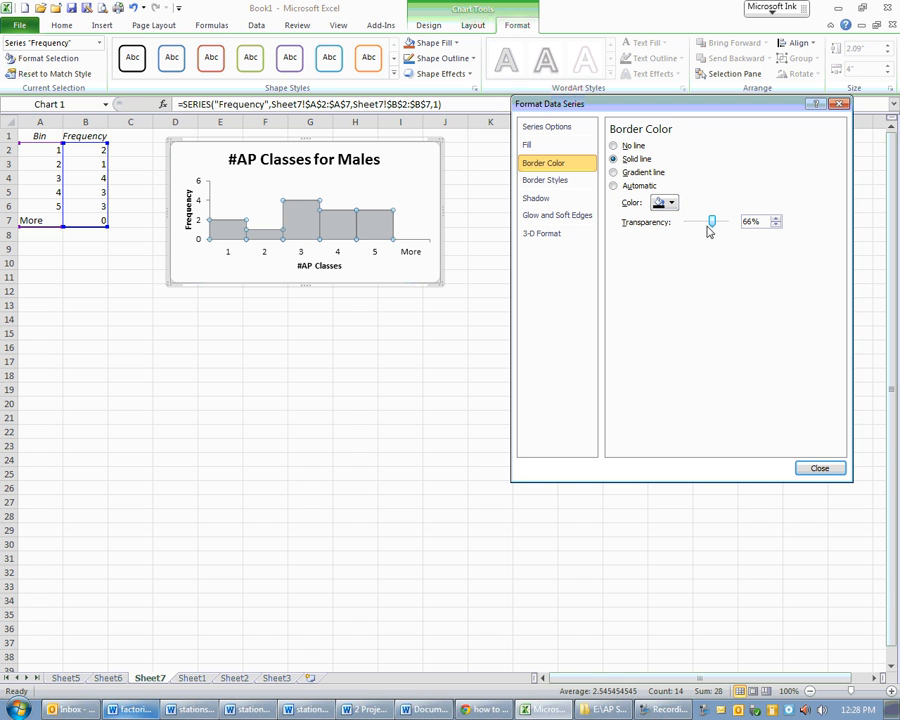
left_click(408, 183)
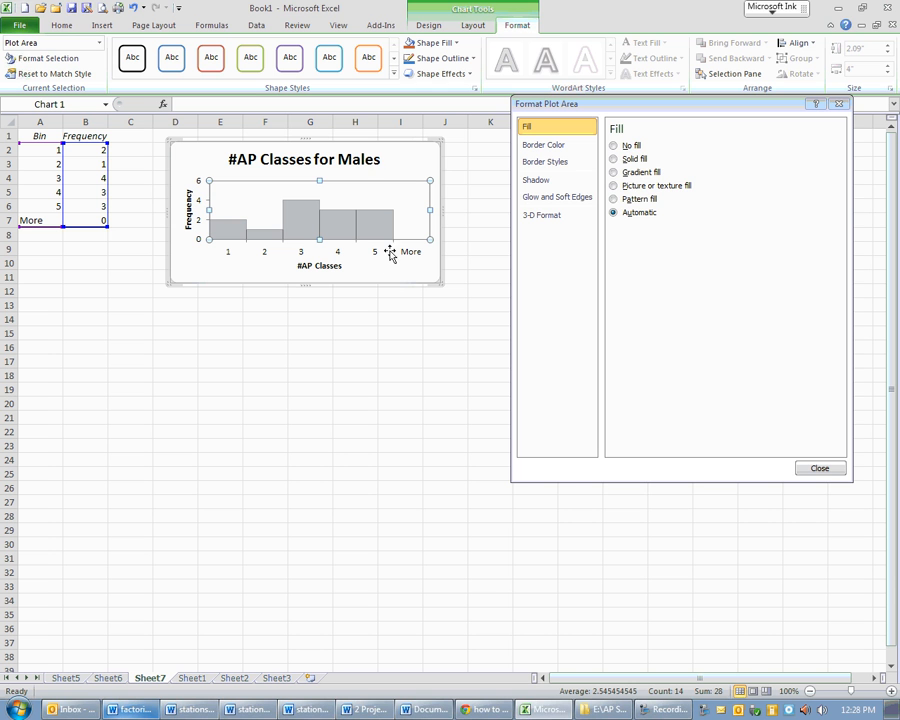
left_click(818, 468)
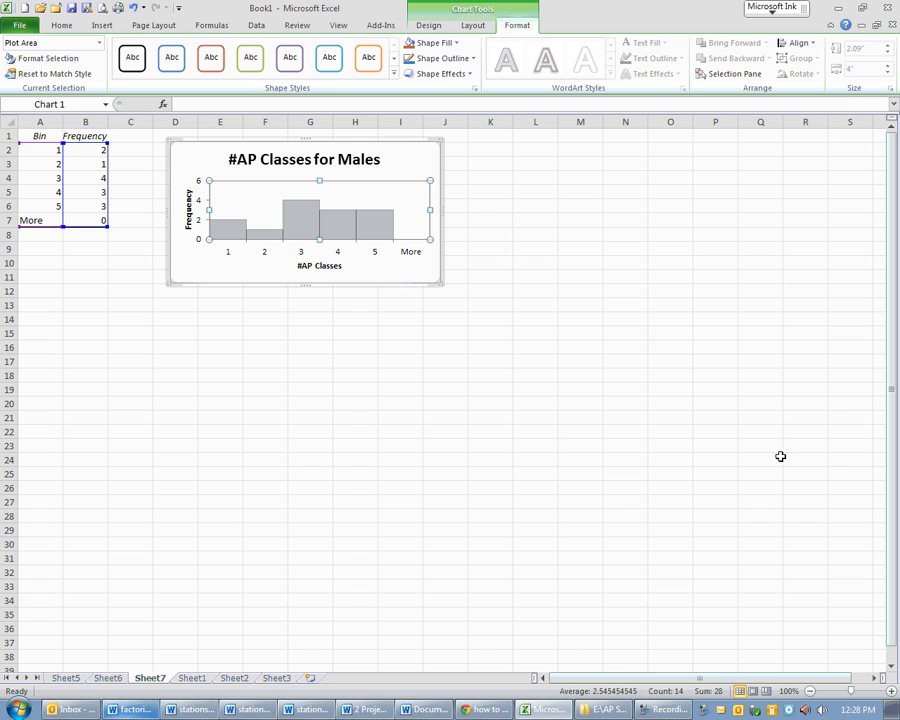
- Enlarge the males' chart to about 4.4" wide by 2.62" high and copy it
left_click_drag(438, 283, 468, 319)
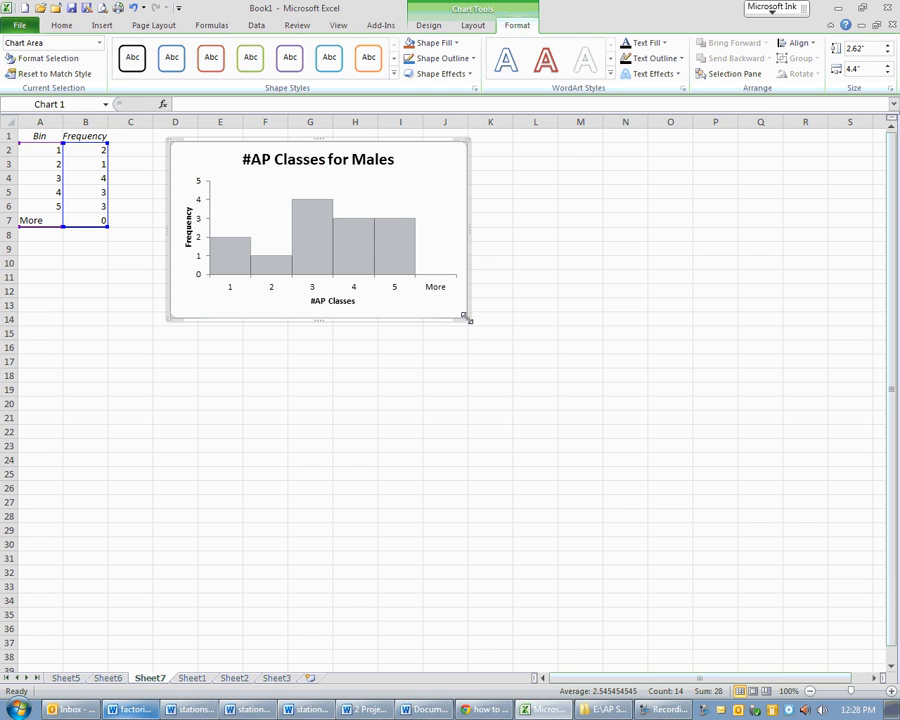
right_click(466, 170)
left_click(411, 193)
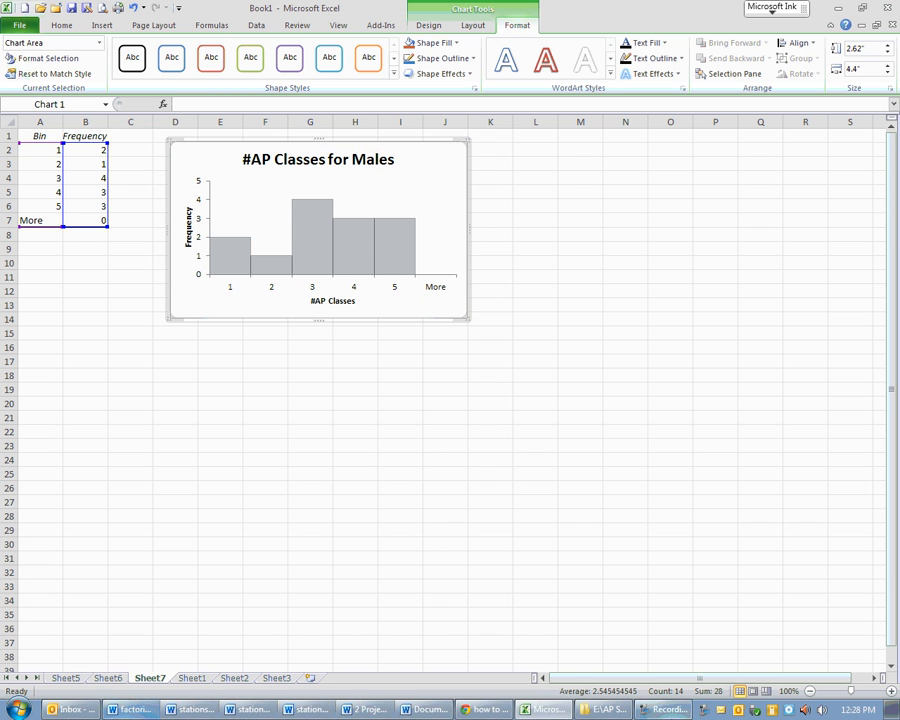
- Switch to Document1 in Word, paste the males' chart as Picture (JPEG), separate it from the females' chart with a new line and select the females' picture
left_click(425, 709)
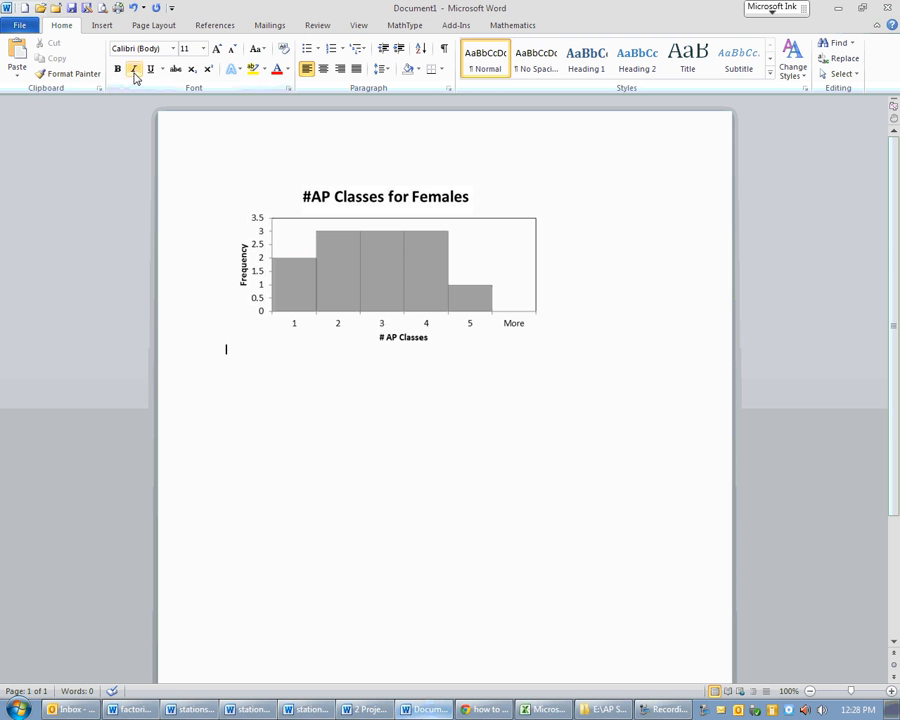
left_click(22, 77)
left_click(26, 126)
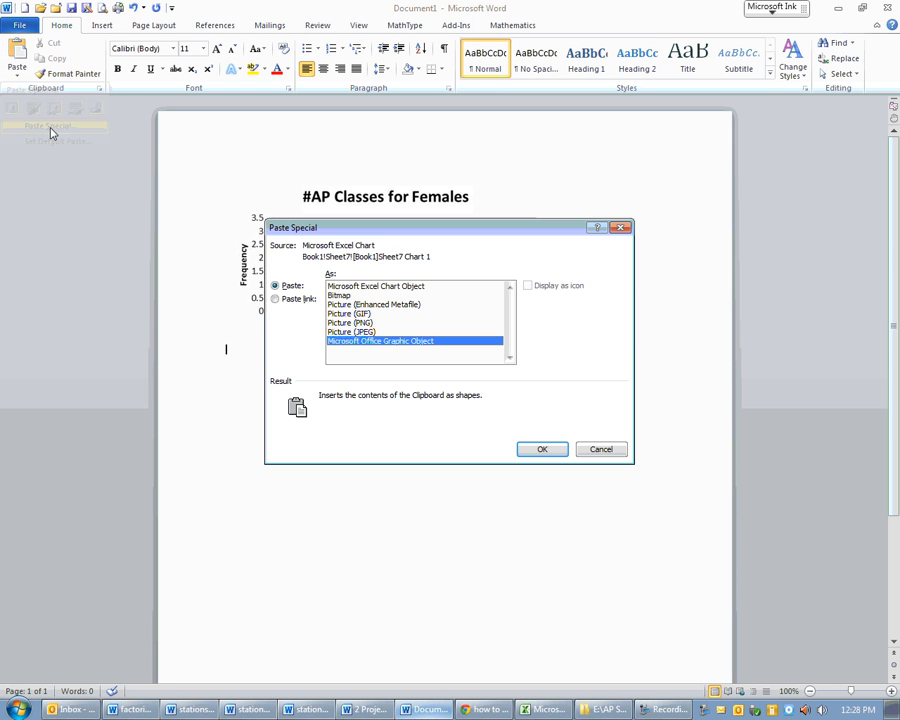
left_click(352, 332)
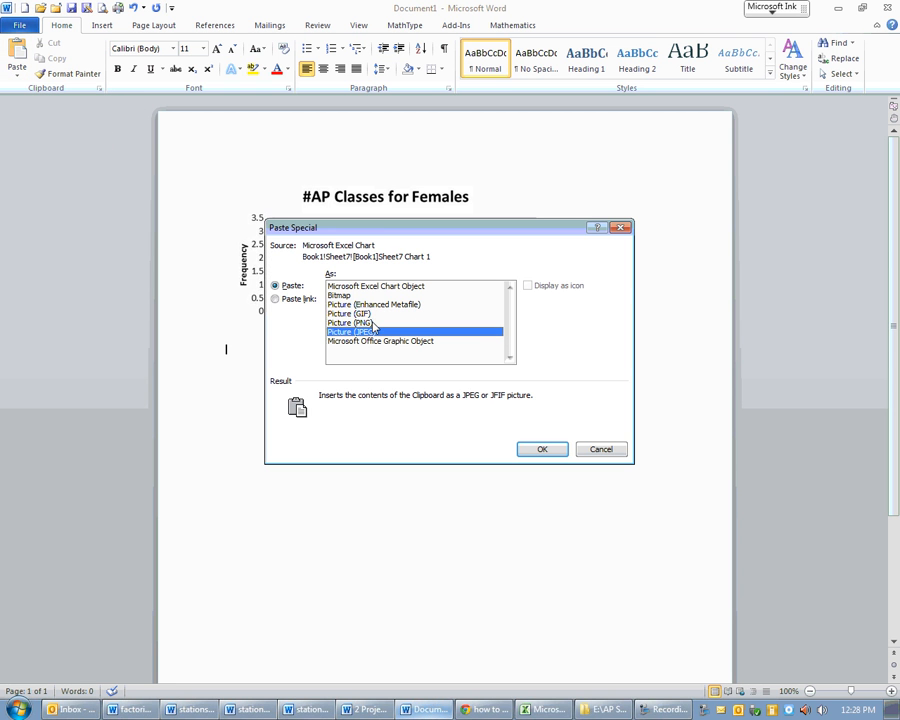
left_click(544, 449)
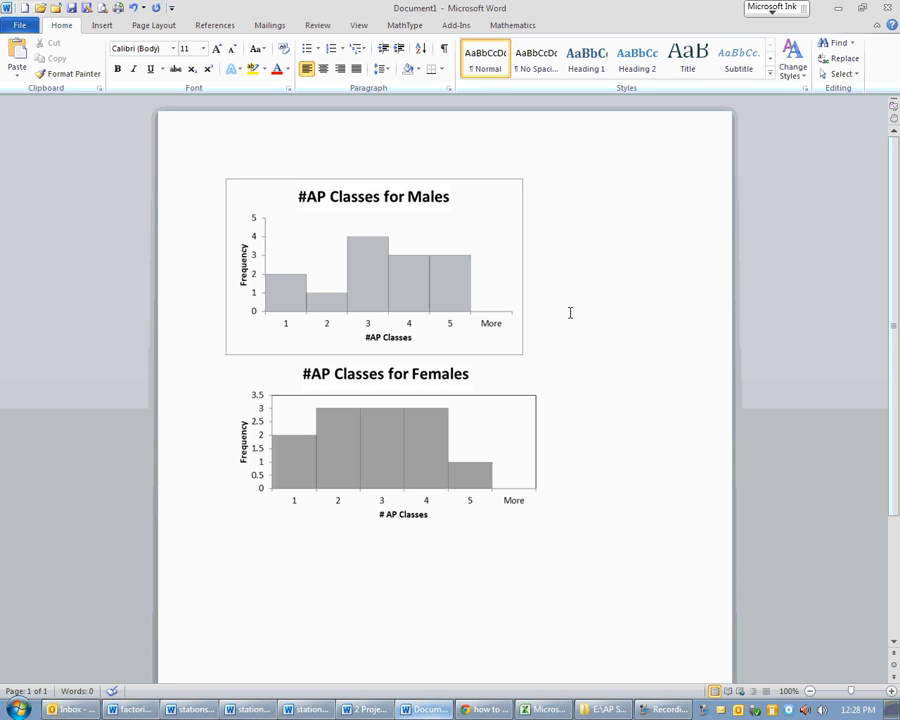
key("Return")
left_click(388, 477)
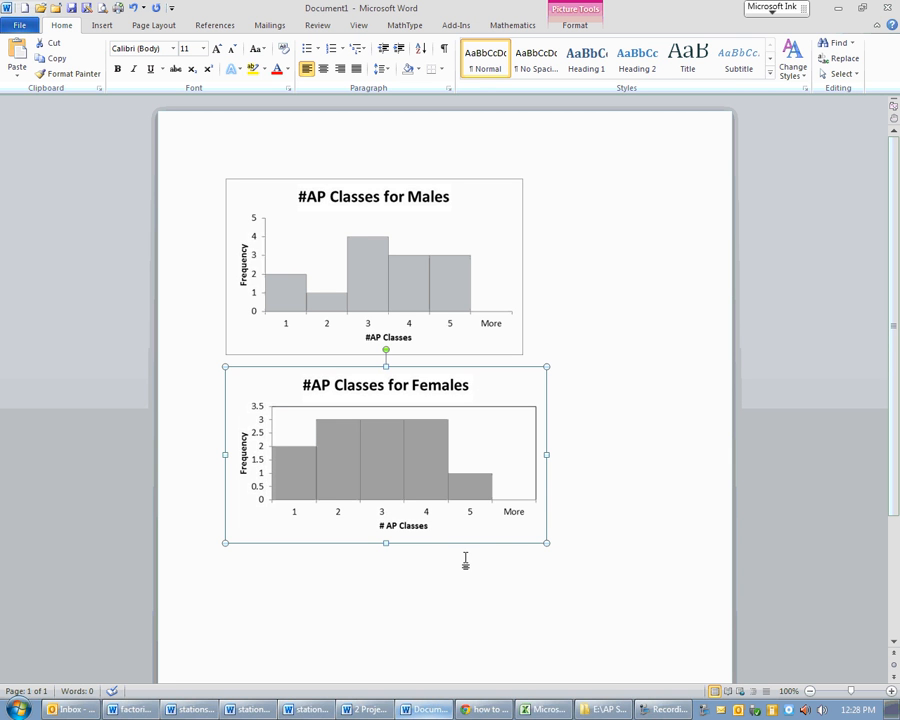